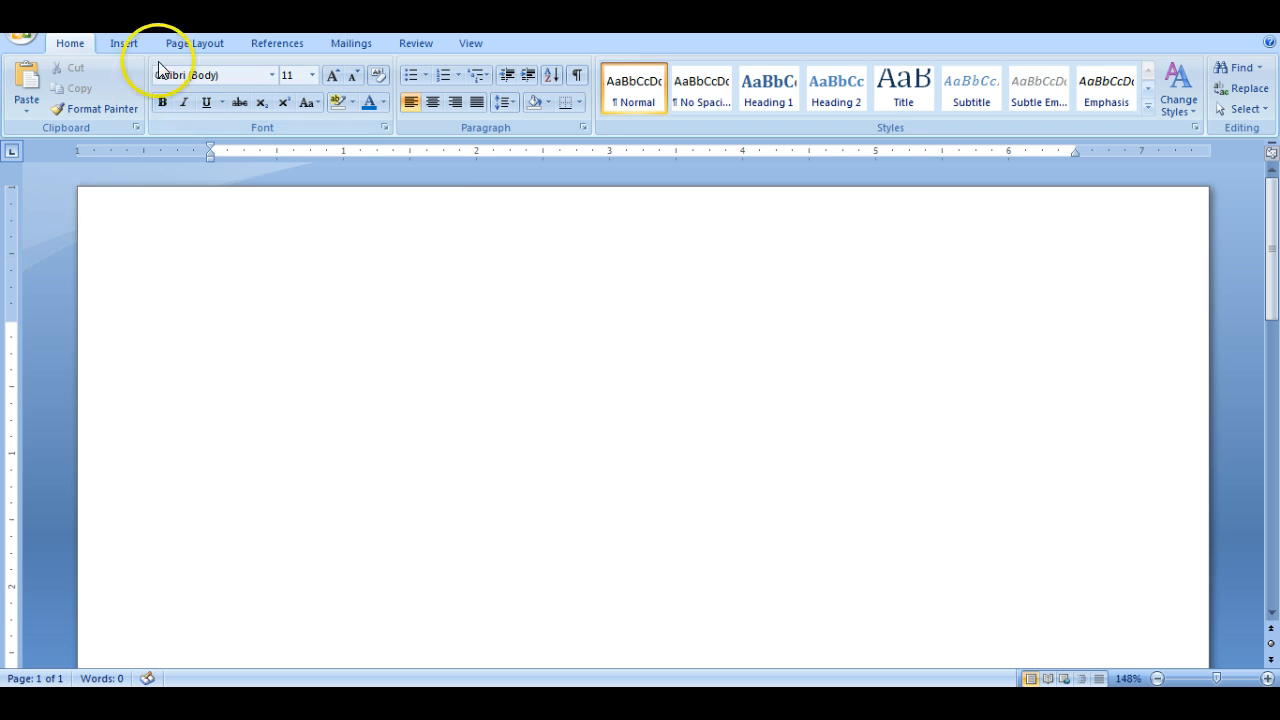
{"action": "left_click", "coordinate": [127, 41]}
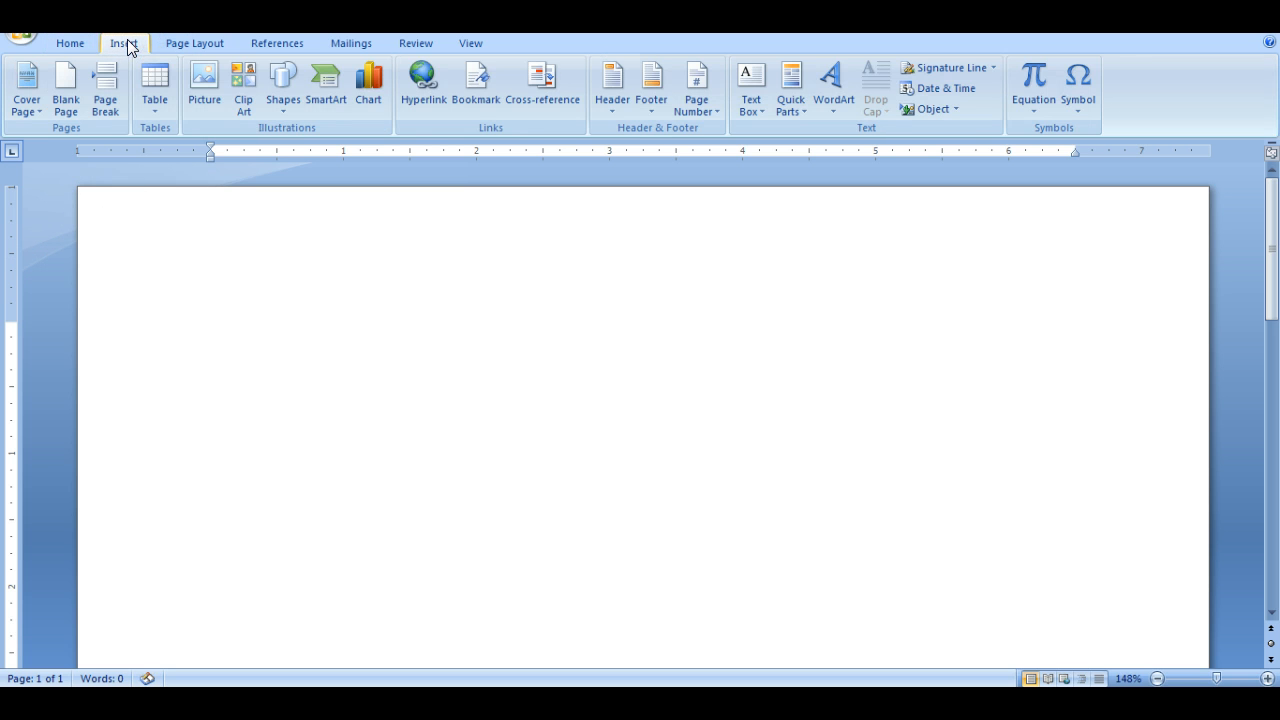
{"action": "left_click", "coordinate": [203, 79]}
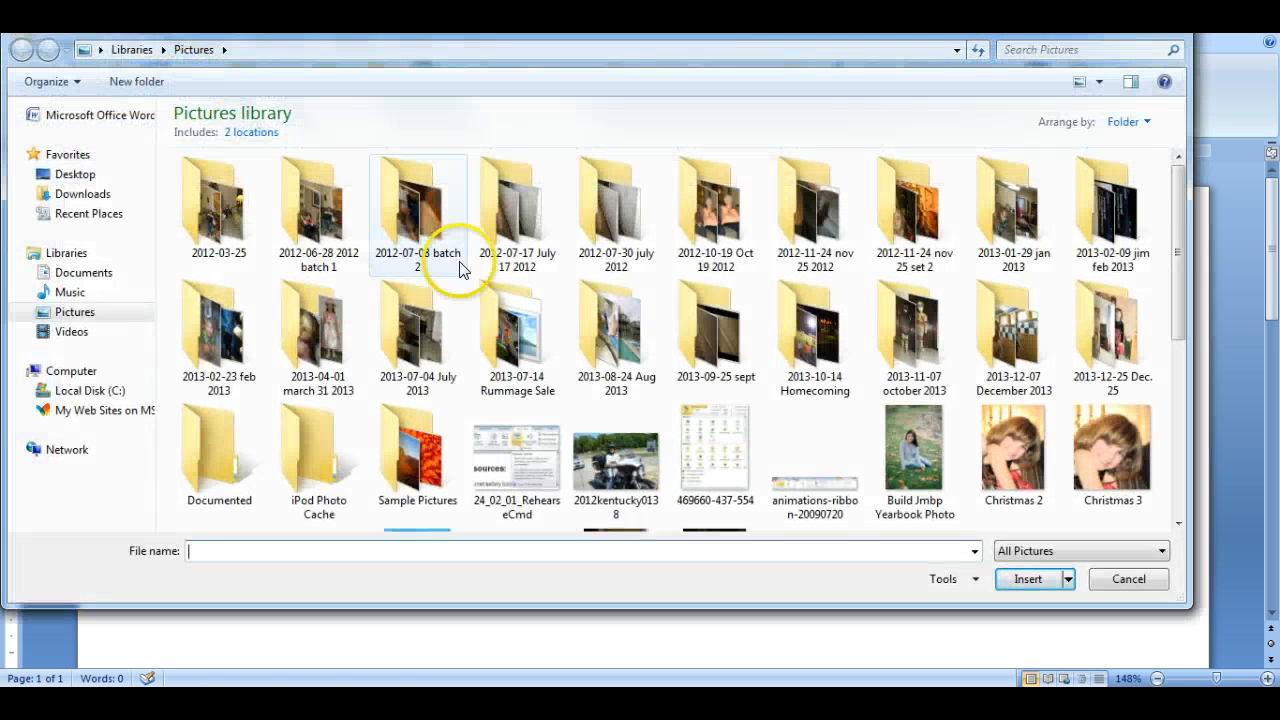
{"action": "left_click", "coordinate": [85, 377]}
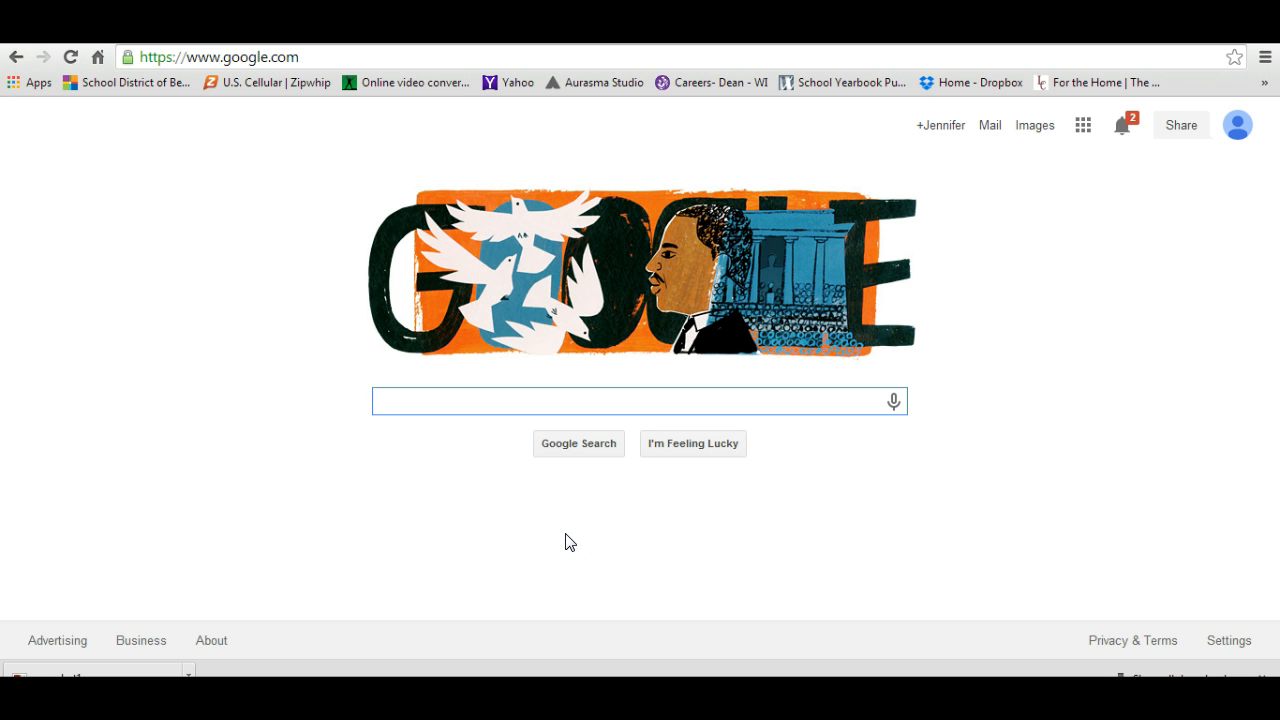
- In the web browser, search Google for "Bird" and show the image results
{"action": "type", "text": "Bird"}
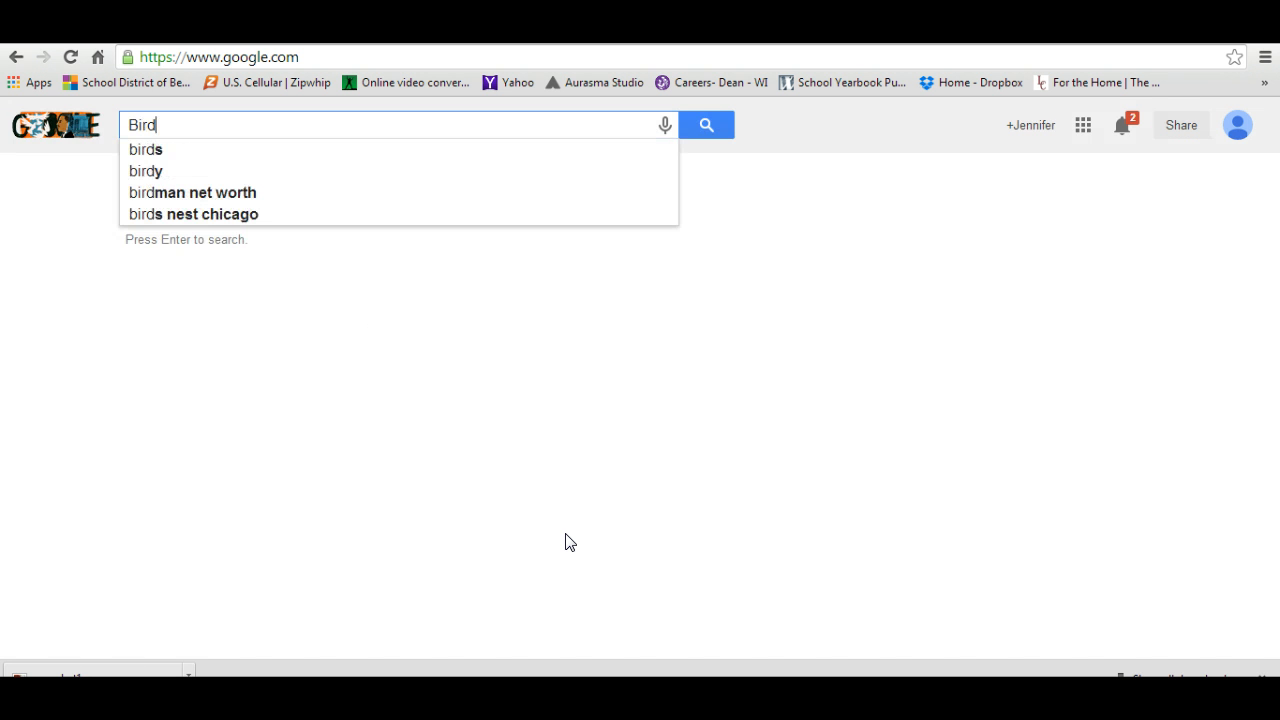
{"action": "left_click", "coordinate": [707, 124]}
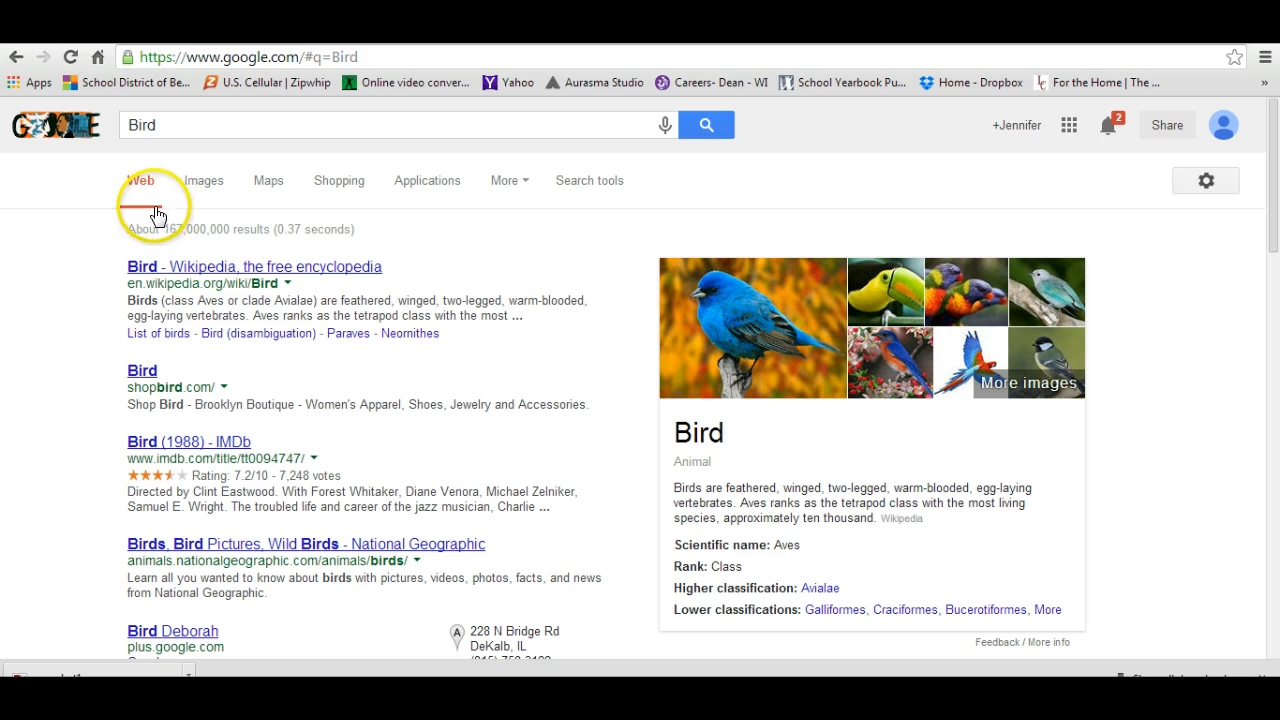
{"action": "left_click", "coordinate": [206, 184]}
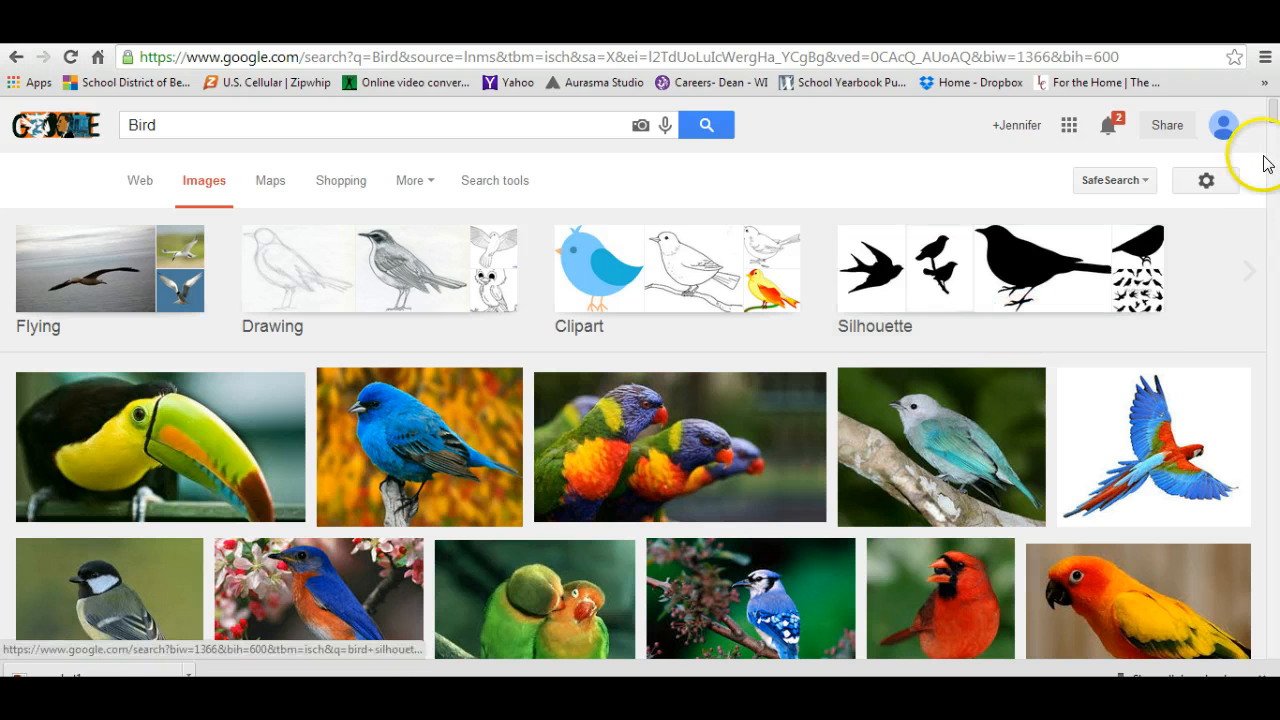
- Save the enlarged cartoon blue baby bird image as a JPEG named "Bird 1" in the Pictures library, and close its preview
{"action": "left_click_drag", "start_coordinate": [1270, 104], "coordinate": [1273, 130]}
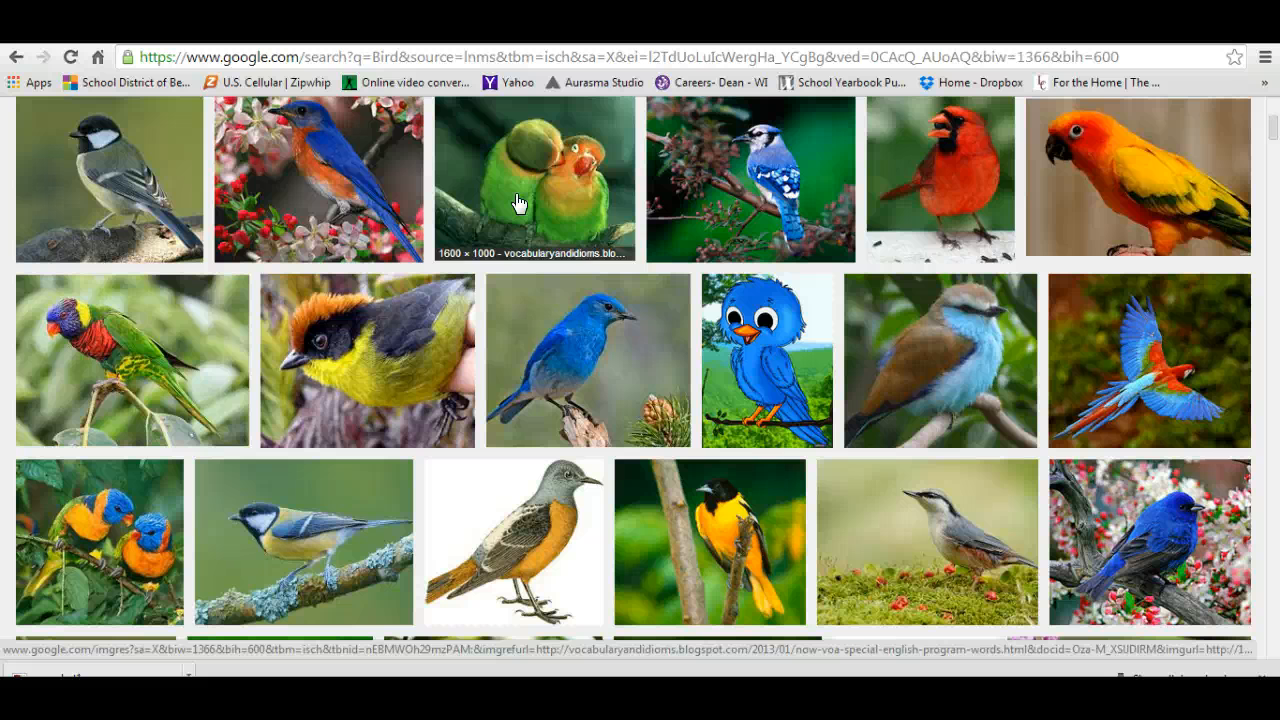
{"action": "left_click", "coordinate": [757, 334]}
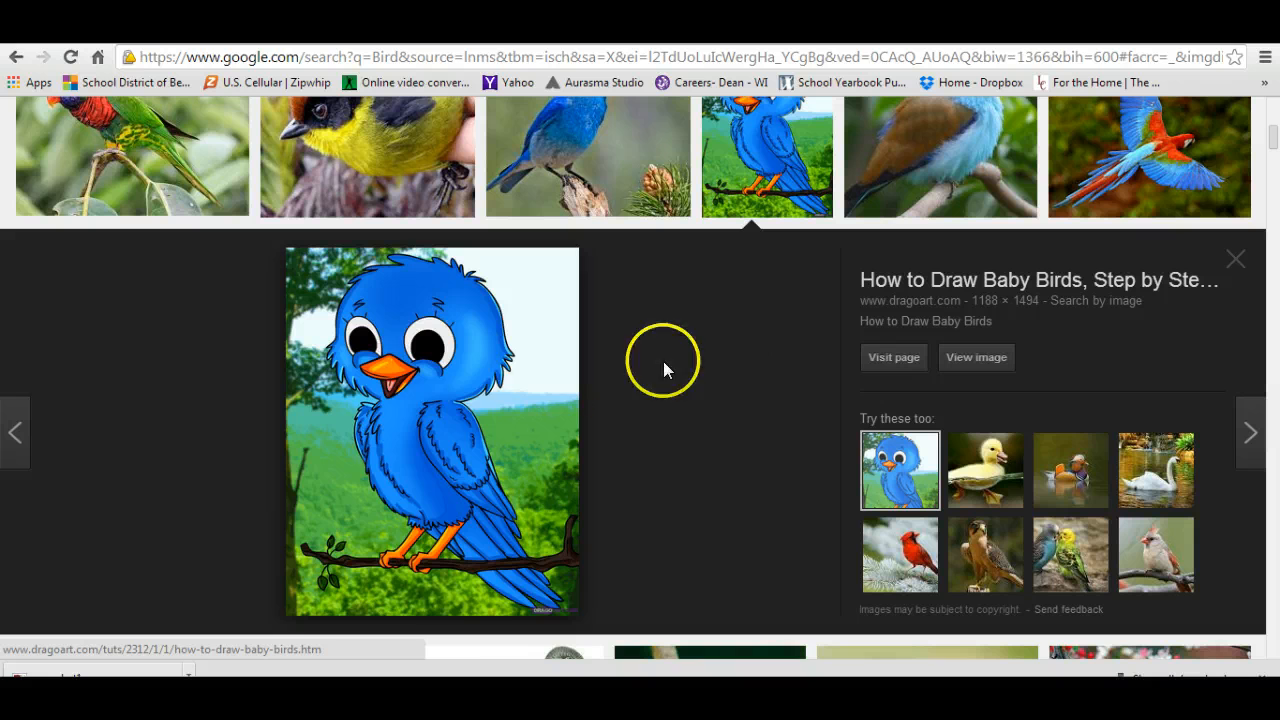
{"action": "right_click", "coordinate": [443, 368]}
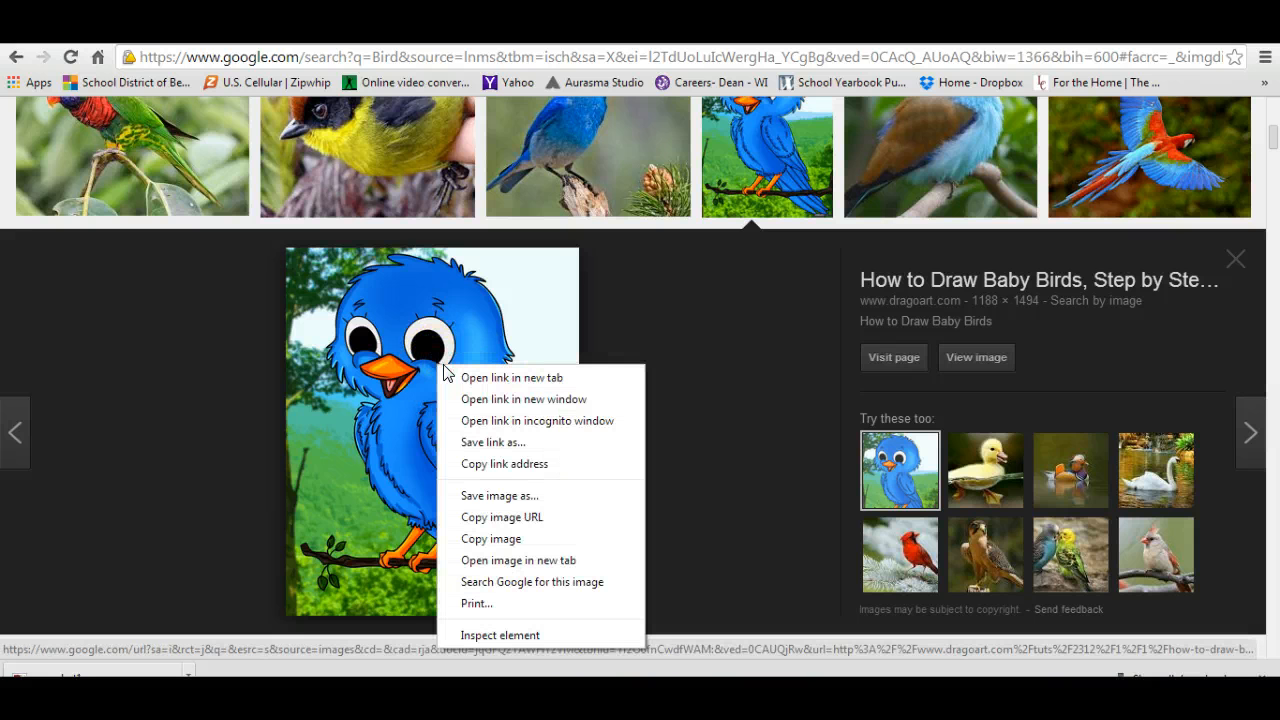
{"action": "left_click", "coordinate": [475, 497]}
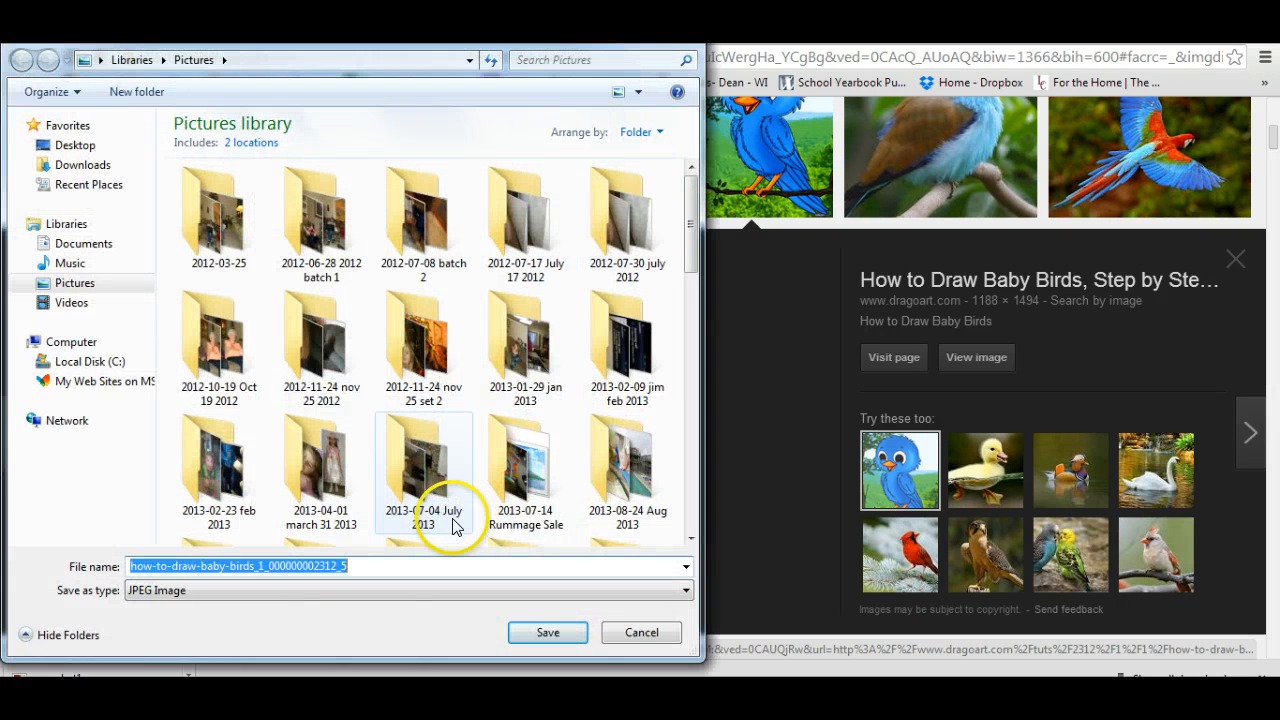
{"action": "type", "text": "Bird 1"}
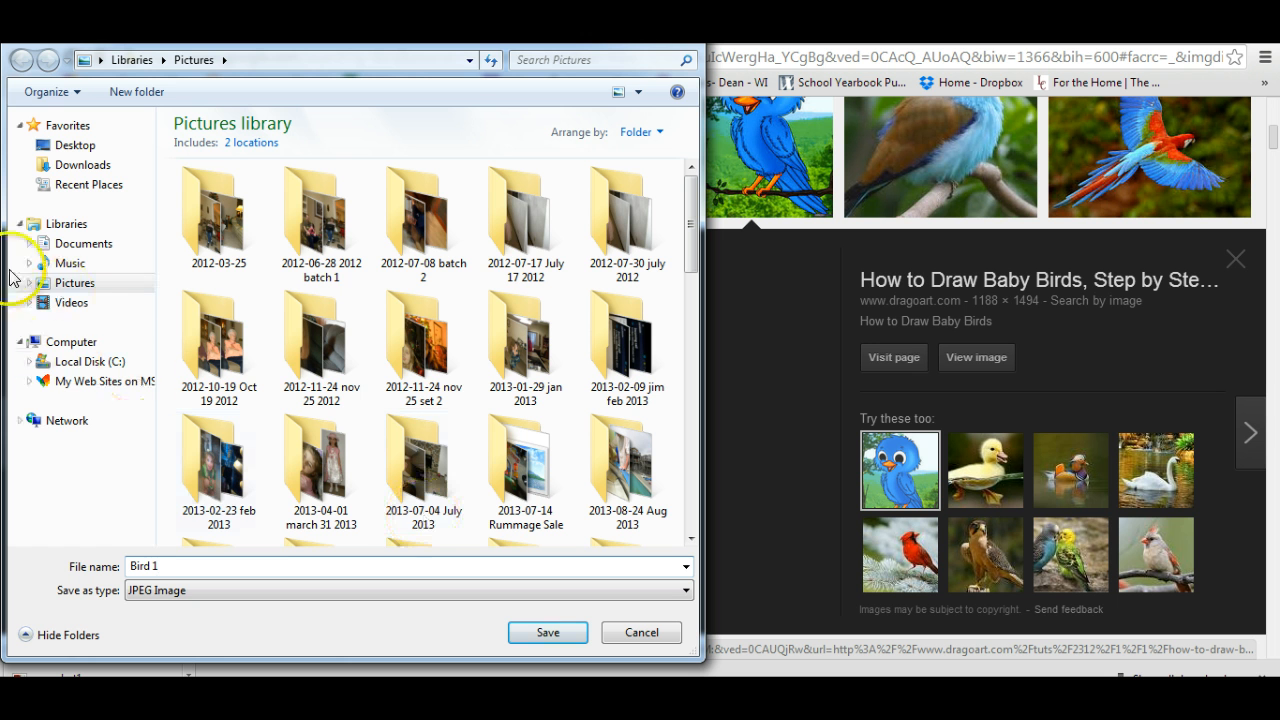
{"action": "left_click", "coordinate": [73, 345]}
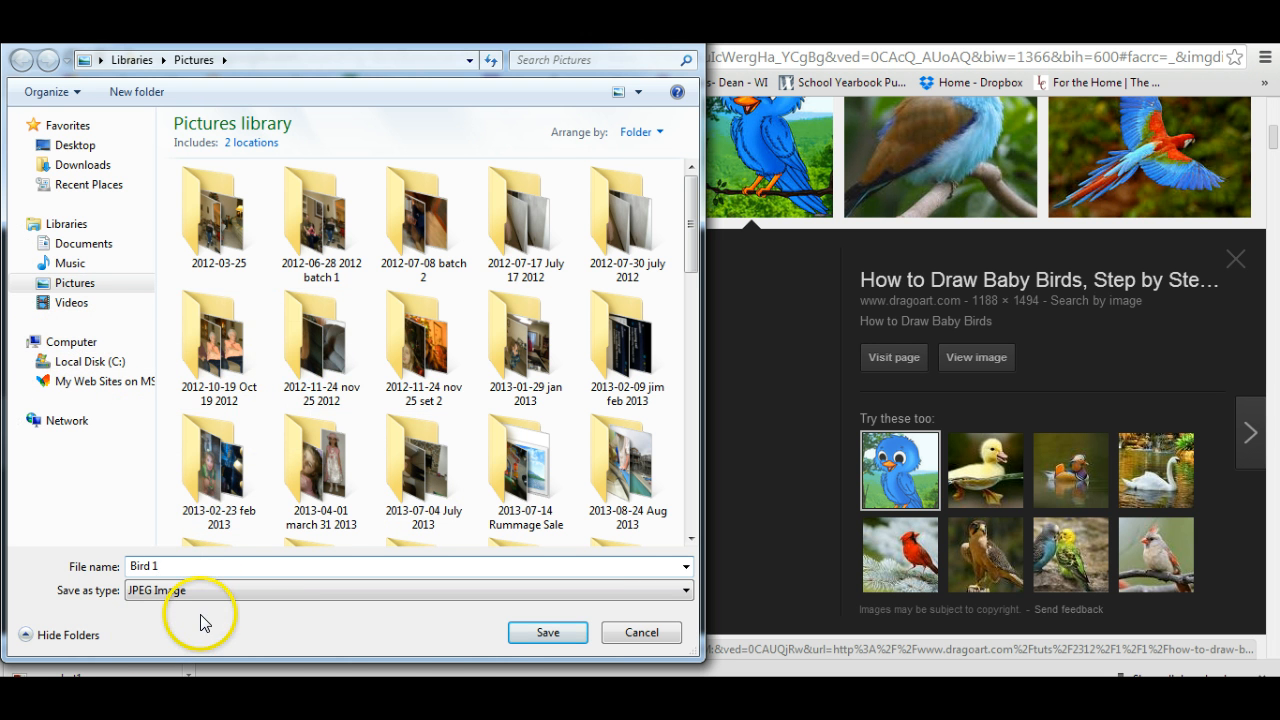
{"action": "left_click", "coordinate": [531, 633]}
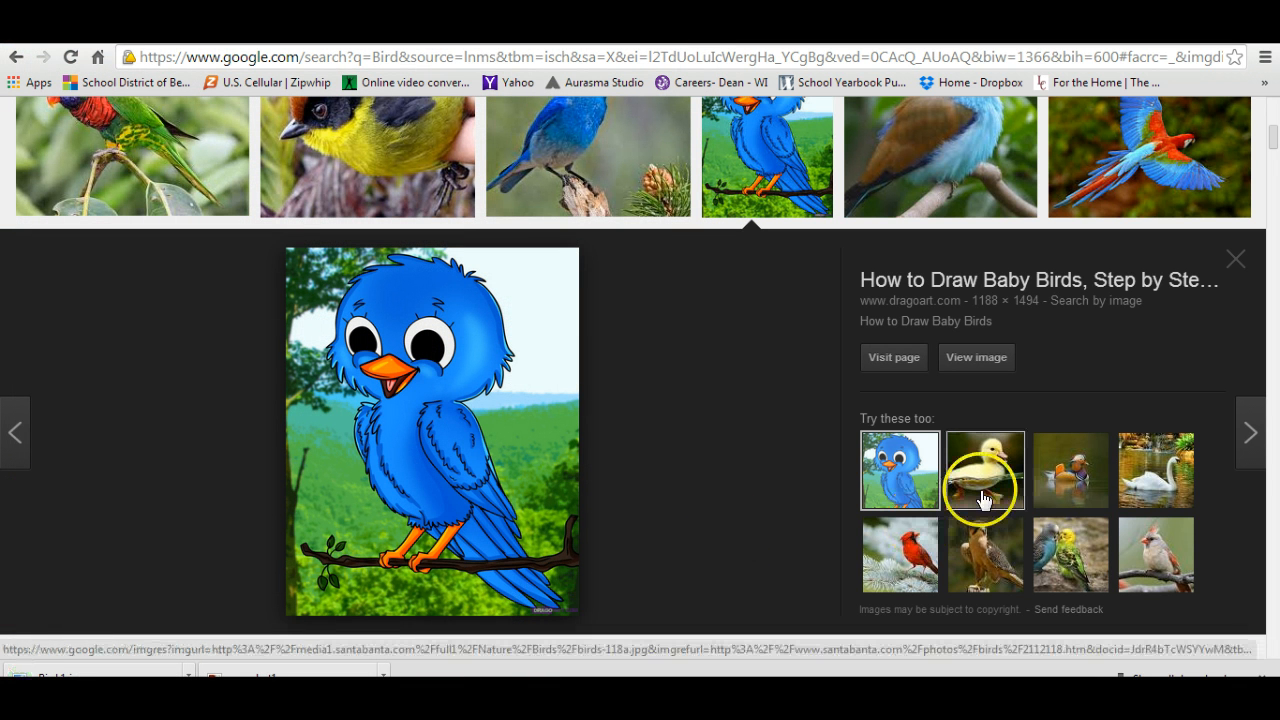
{"action": "left_click", "coordinate": [1238, 260]}
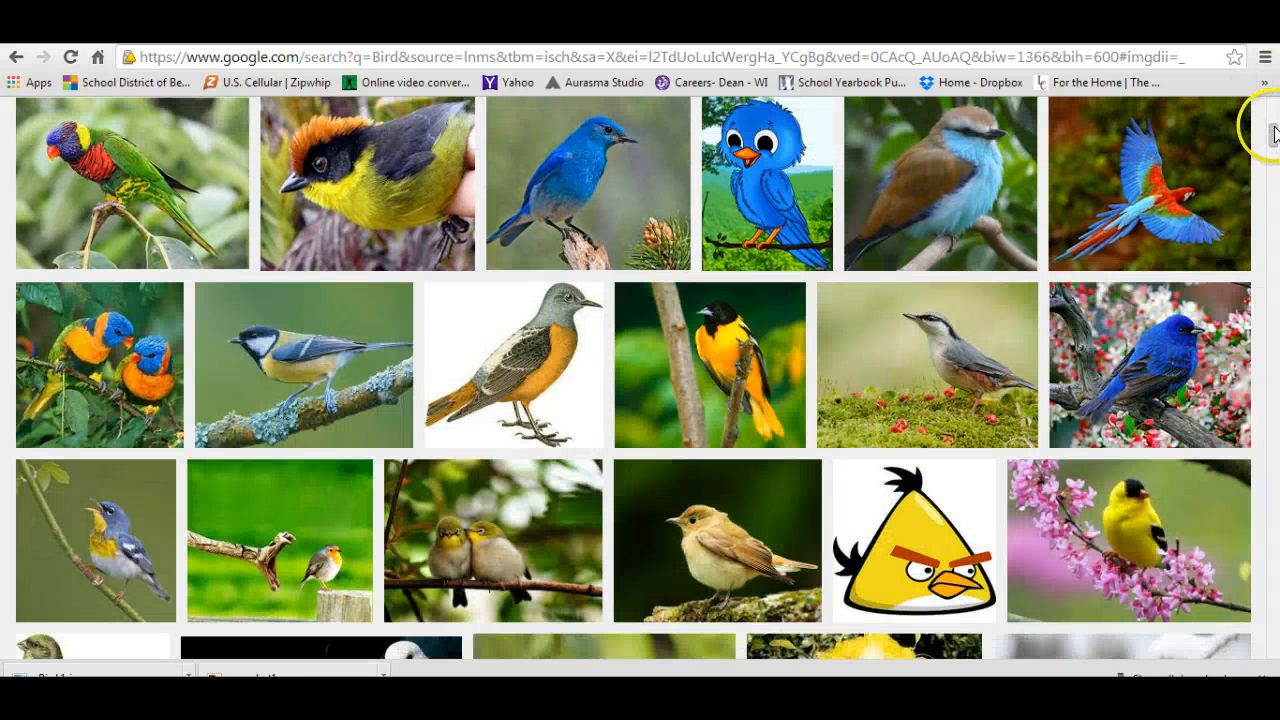
- Copy the enlarged Big Bird image with the Sesame Street sign from the results, and close its preview
{"action": "left_click_drag", "start_coordinate": [1274, 133], "coordinate": [1274, 172]}
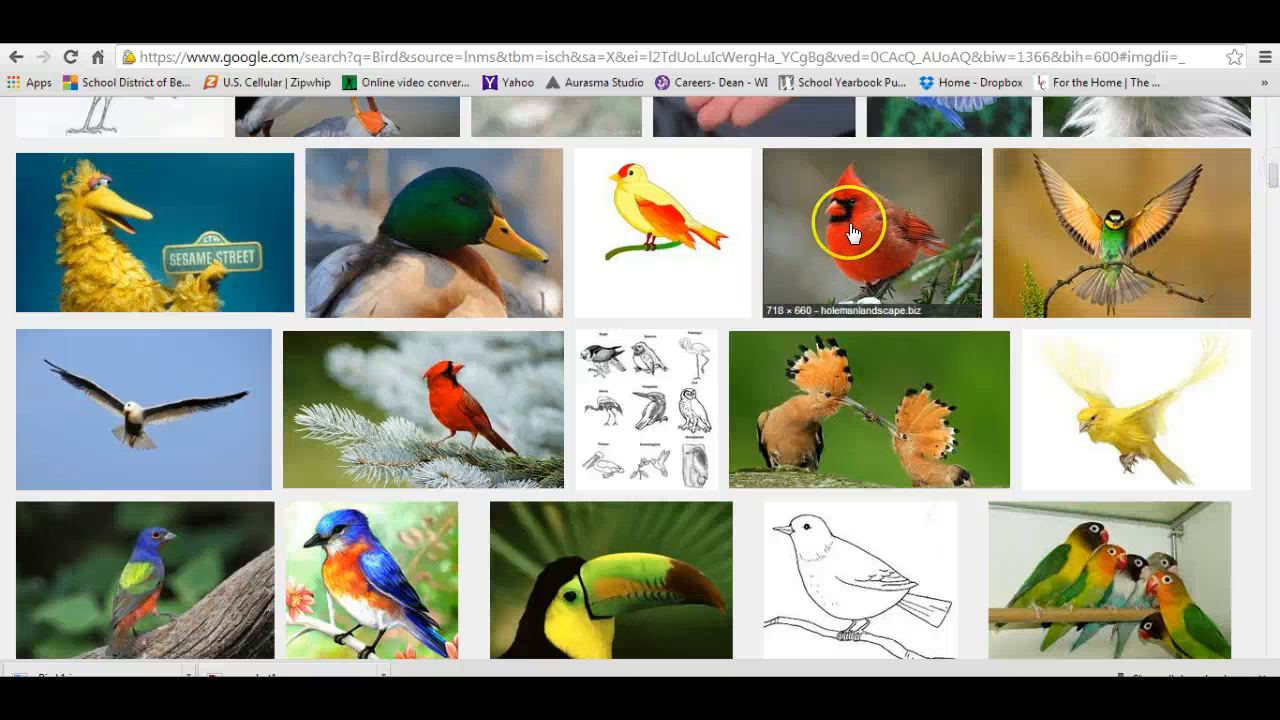
{"action": "left_click", "coordinate": [200, 232]}
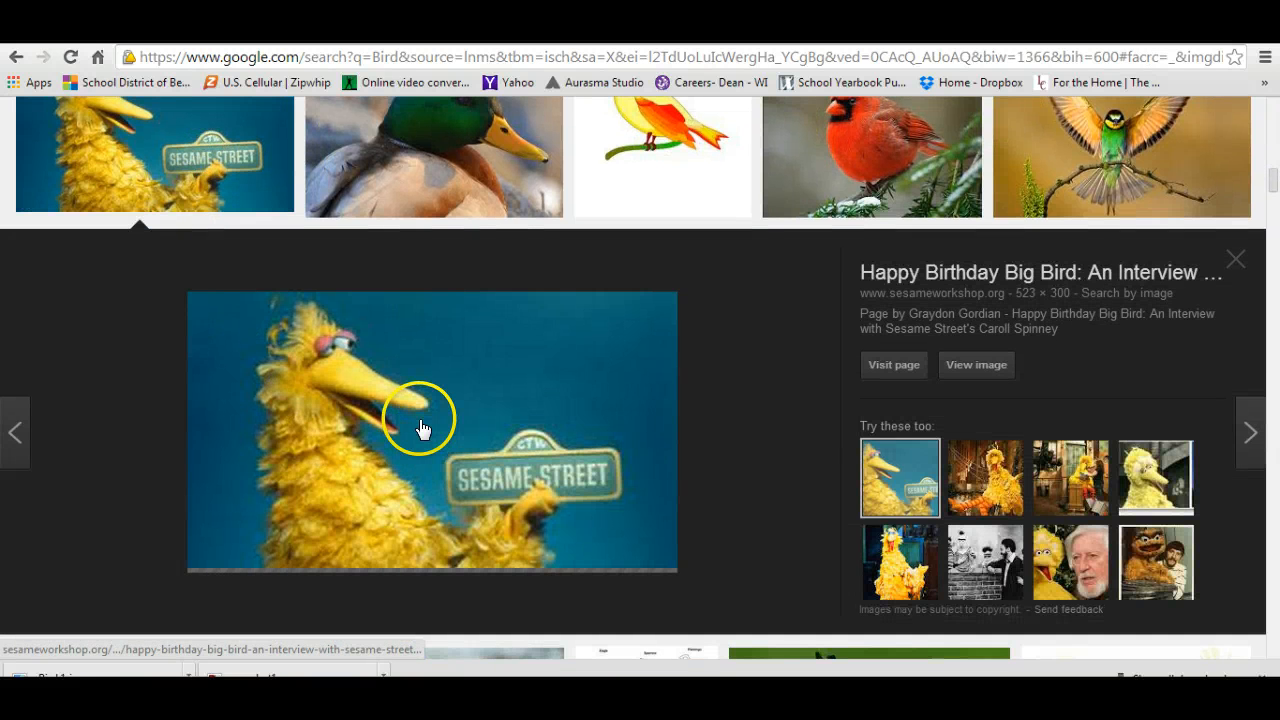
{"action": "right_click", "coordinate": [419, 424]}
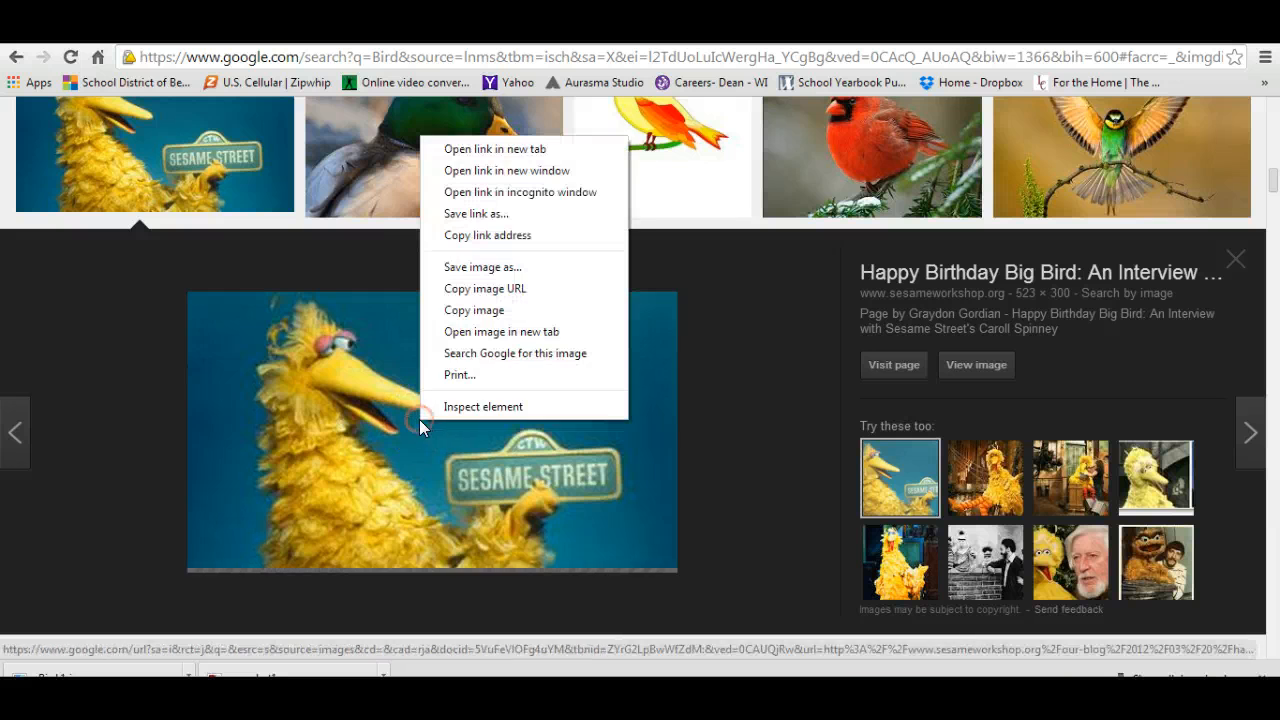
{"action": "left_click", "coordinate": [483, 316]}
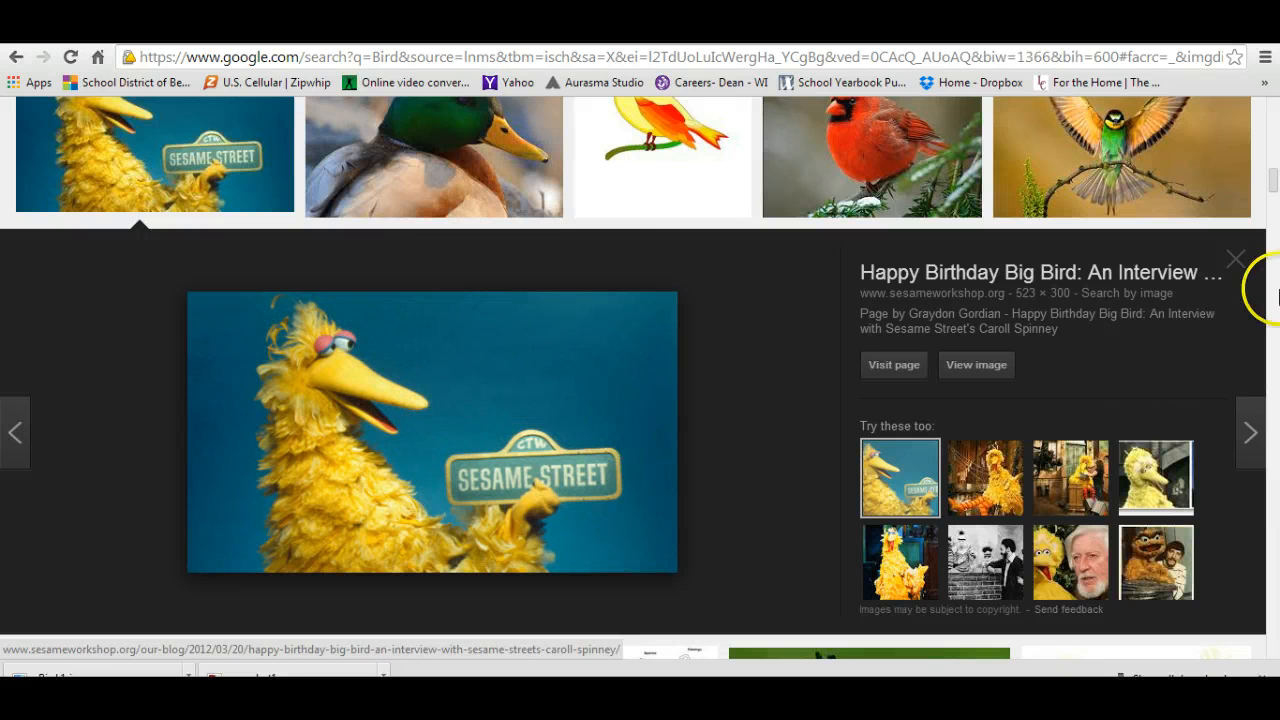
{"action": "left_click", "coordinate": [1237, 263]}
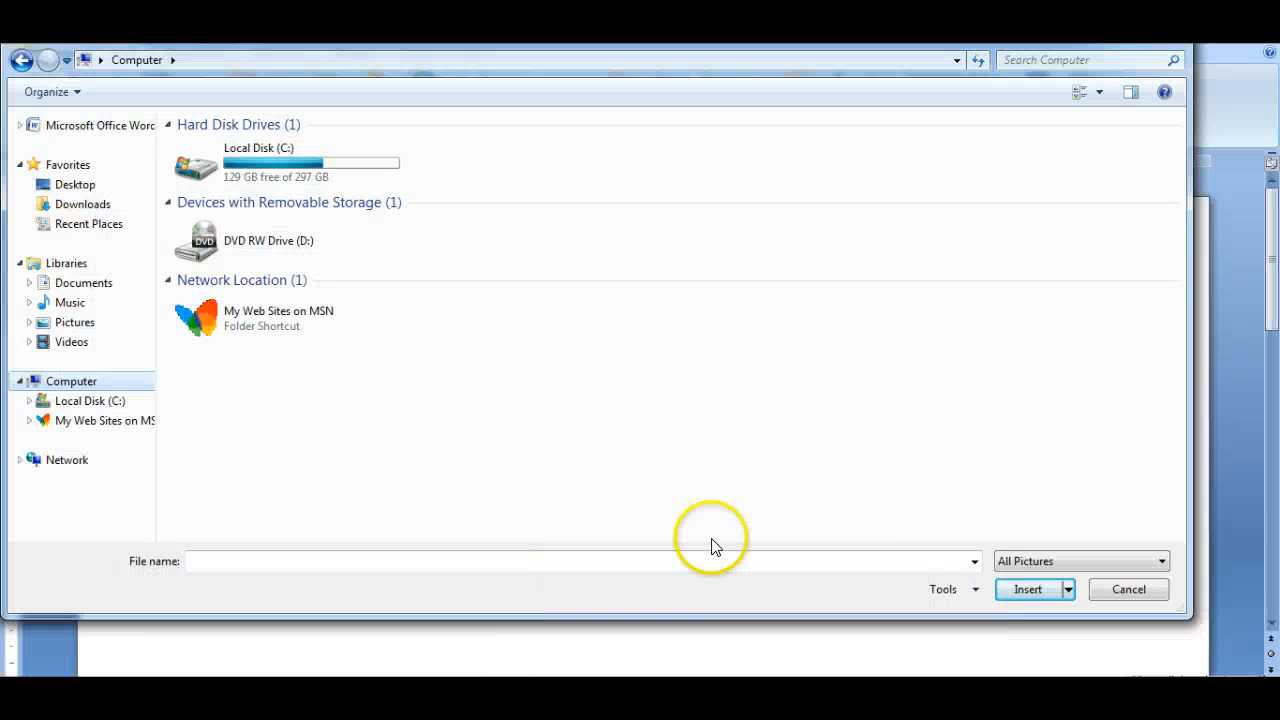
- In Word, dismiss the picture insertion dialog and paste the copied Big Bird image into the blank document
{"action": "key", "text": "Escape"}
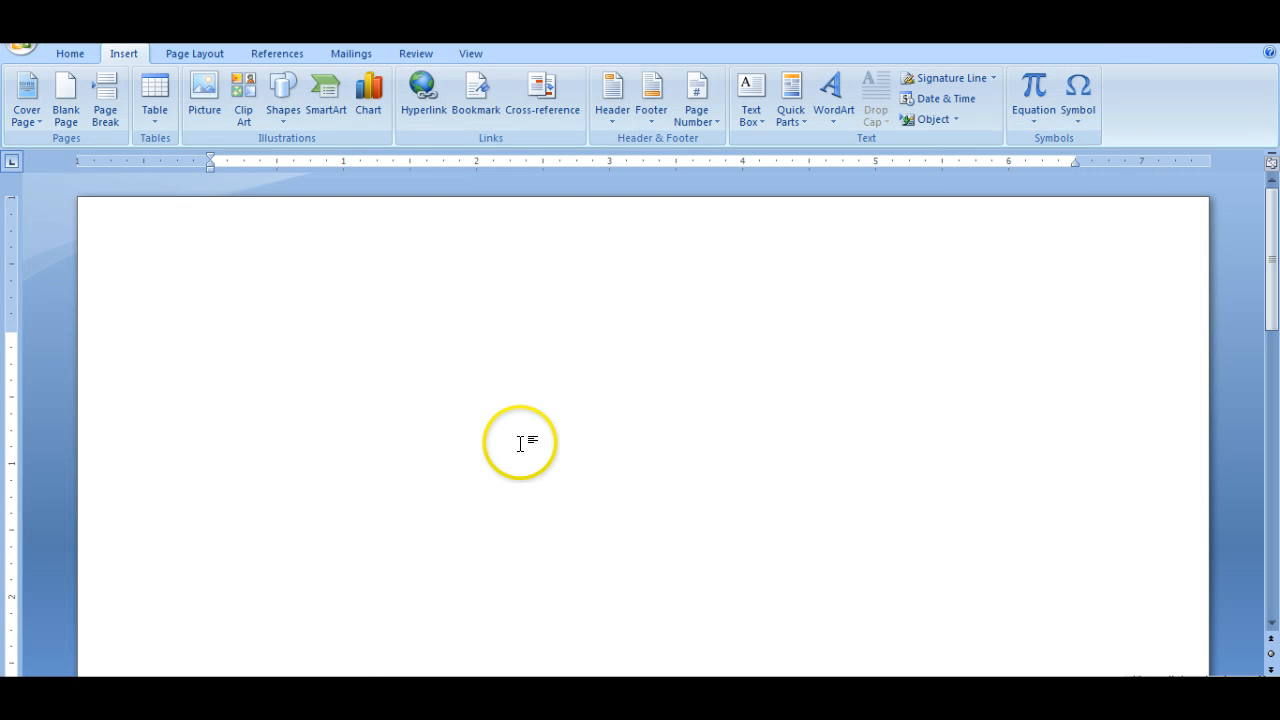
{"action": "right_click", "coordinate": [503, 445]}
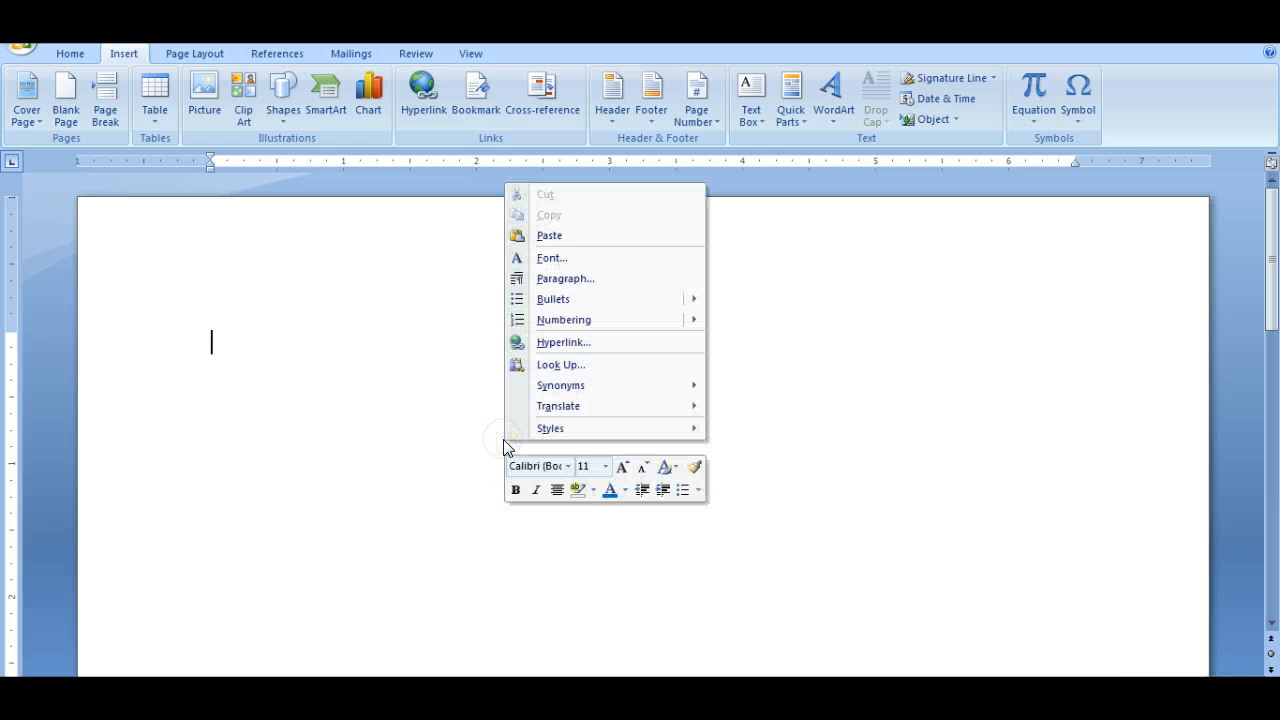
{"action": "left_click", "coordinate": [539, 243]}
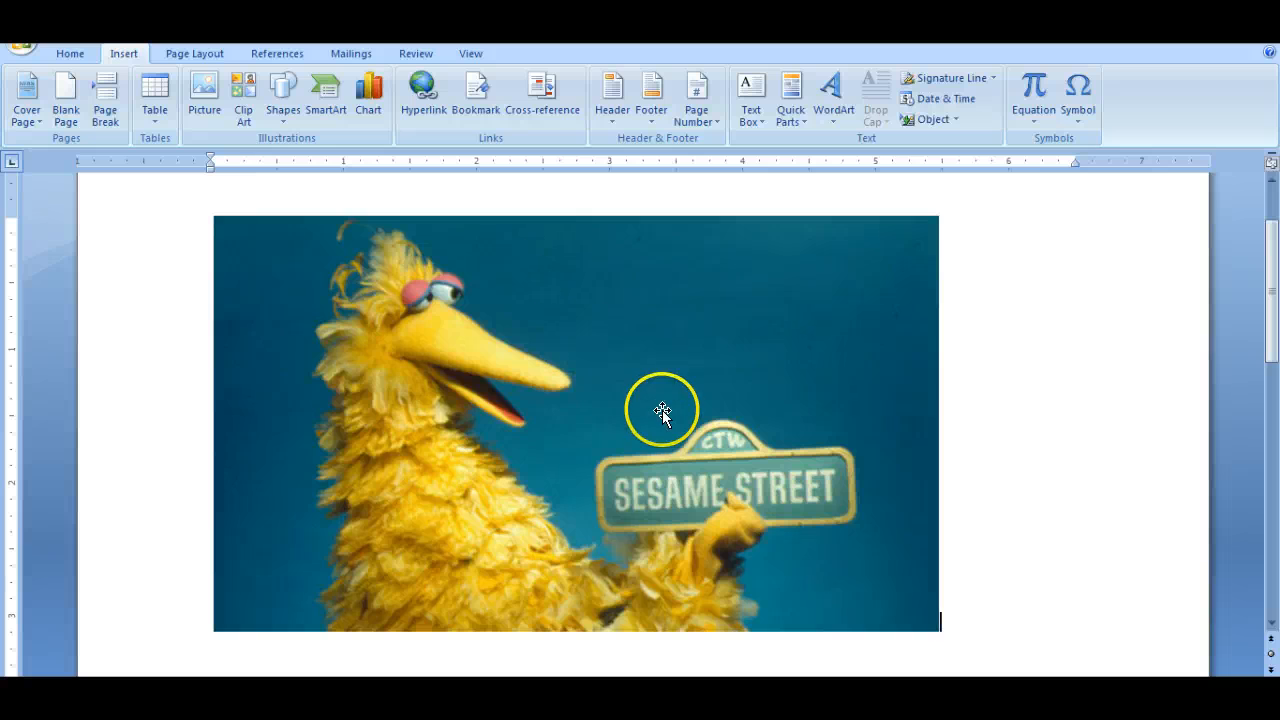
- Set the text wrapping of the pasted Big Bird picture to In Front of Text
{"action": "left_click", "coordinate": [434, 412]}
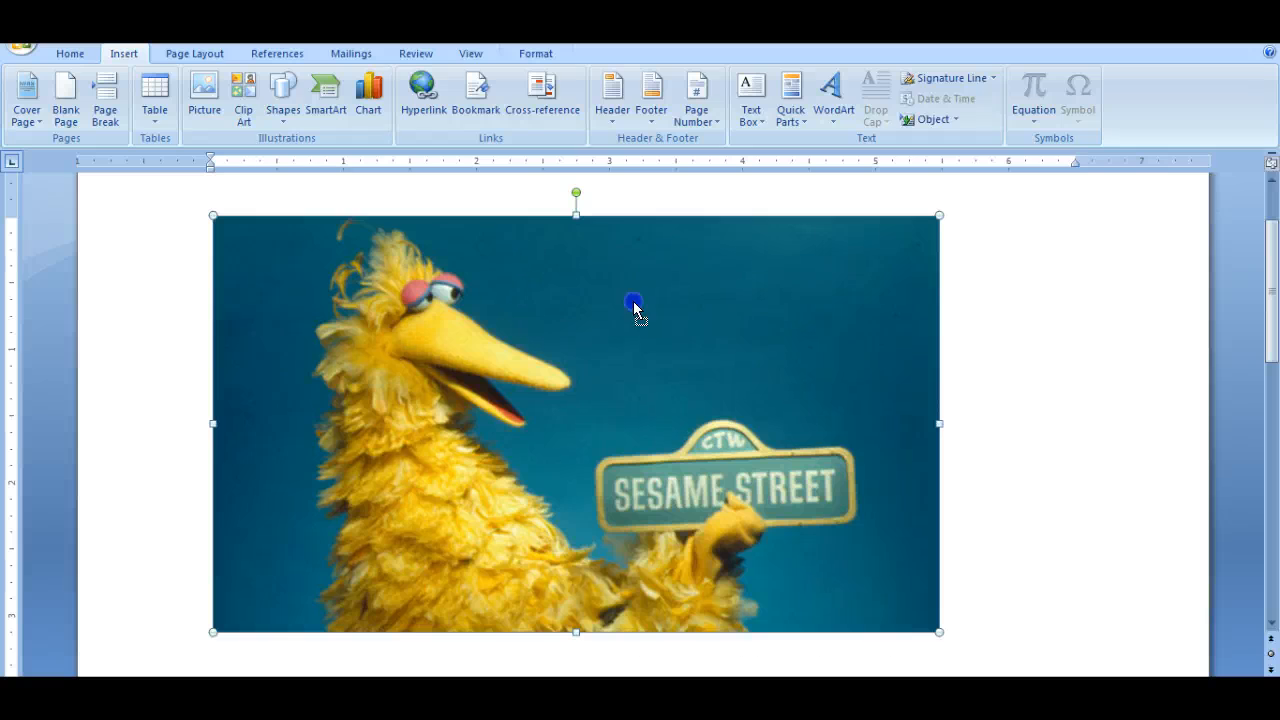
{"action": "left_click_drag", "start_coordinate": [497, 357], "coordinate": [675, 292]}
{"action": "left_click", "coordinate": [531, 55]}
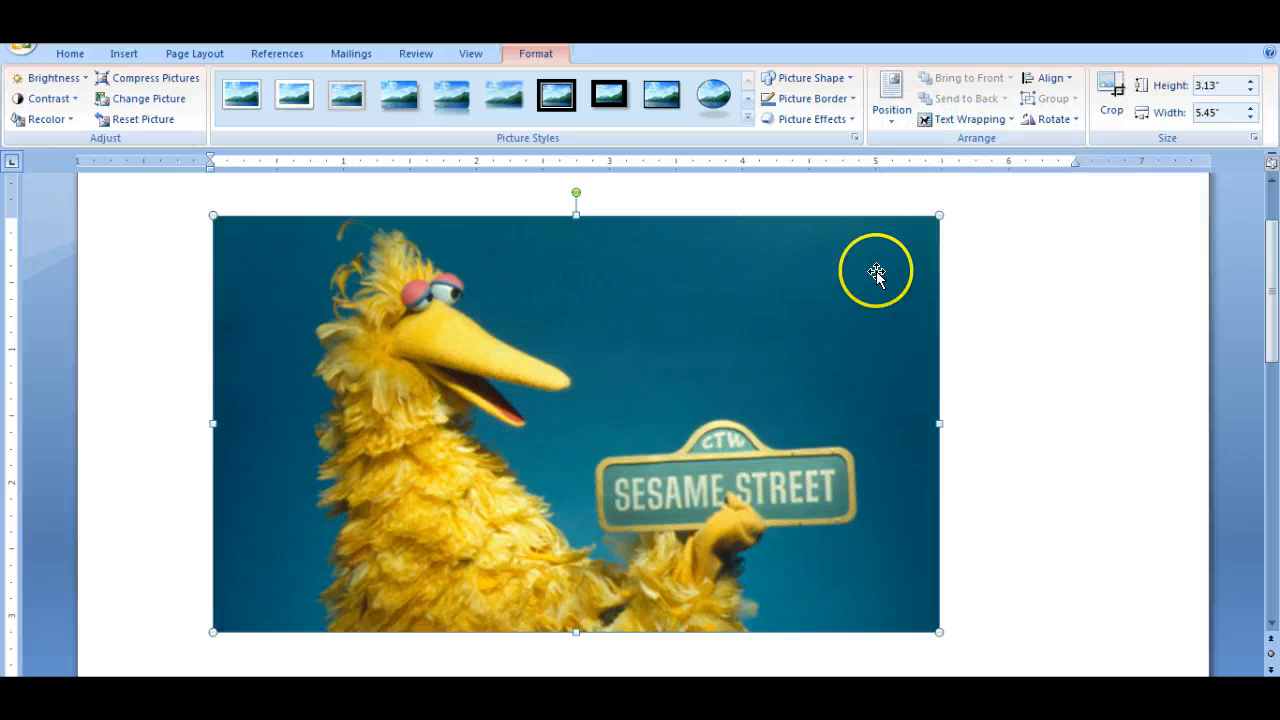
{"action": "left_click", "coordinate": [951, 119]}
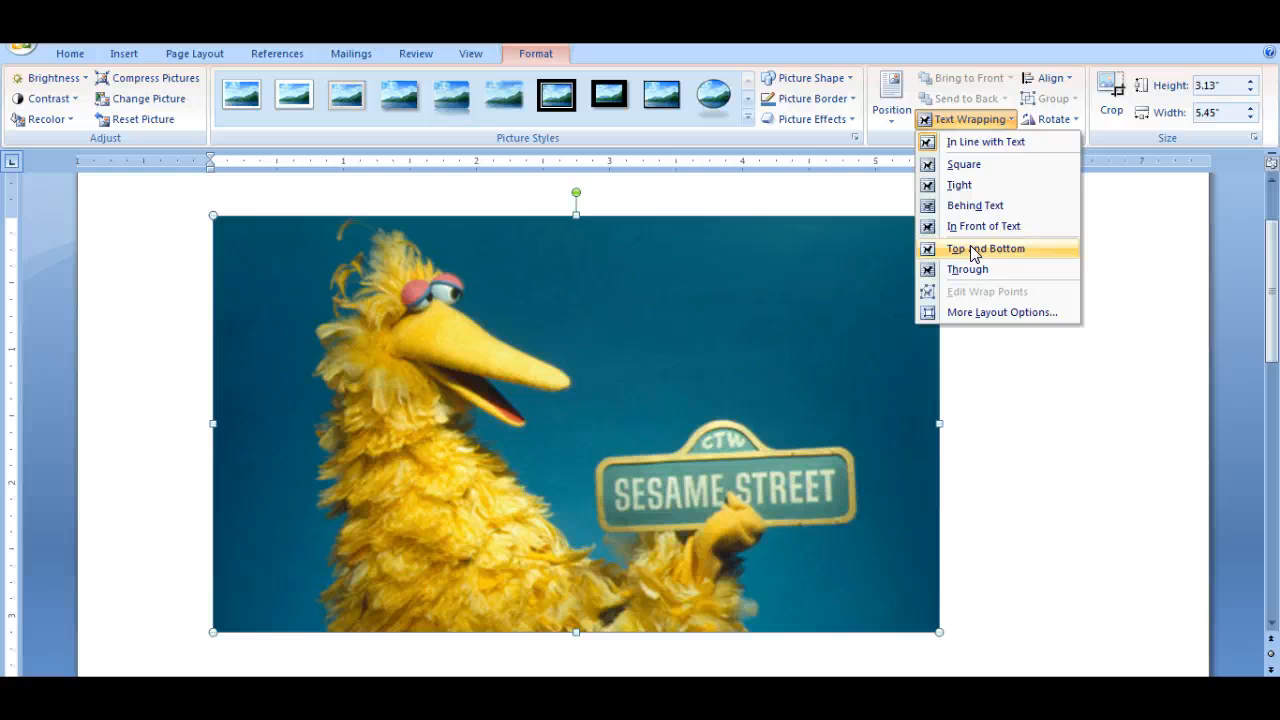
{"action": "left_click", "coordinate": [970, 207]}
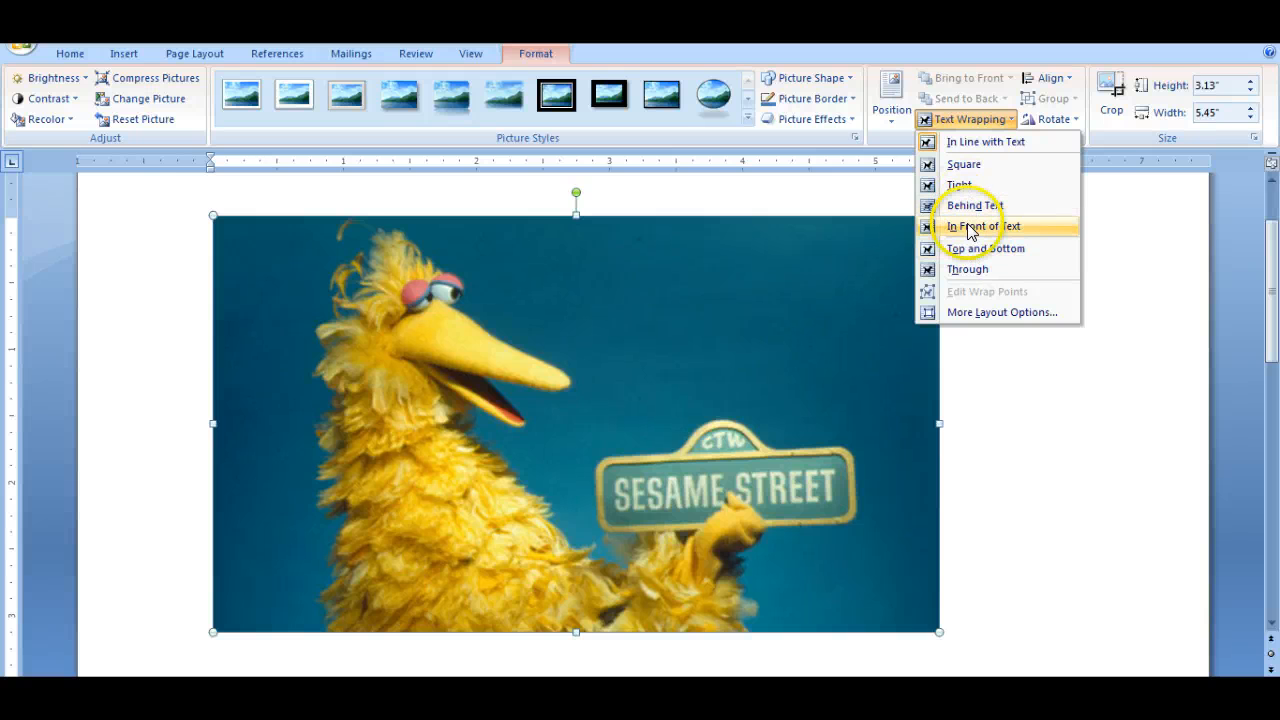
{"action": "left_click", "coordinate": [970, 226]}
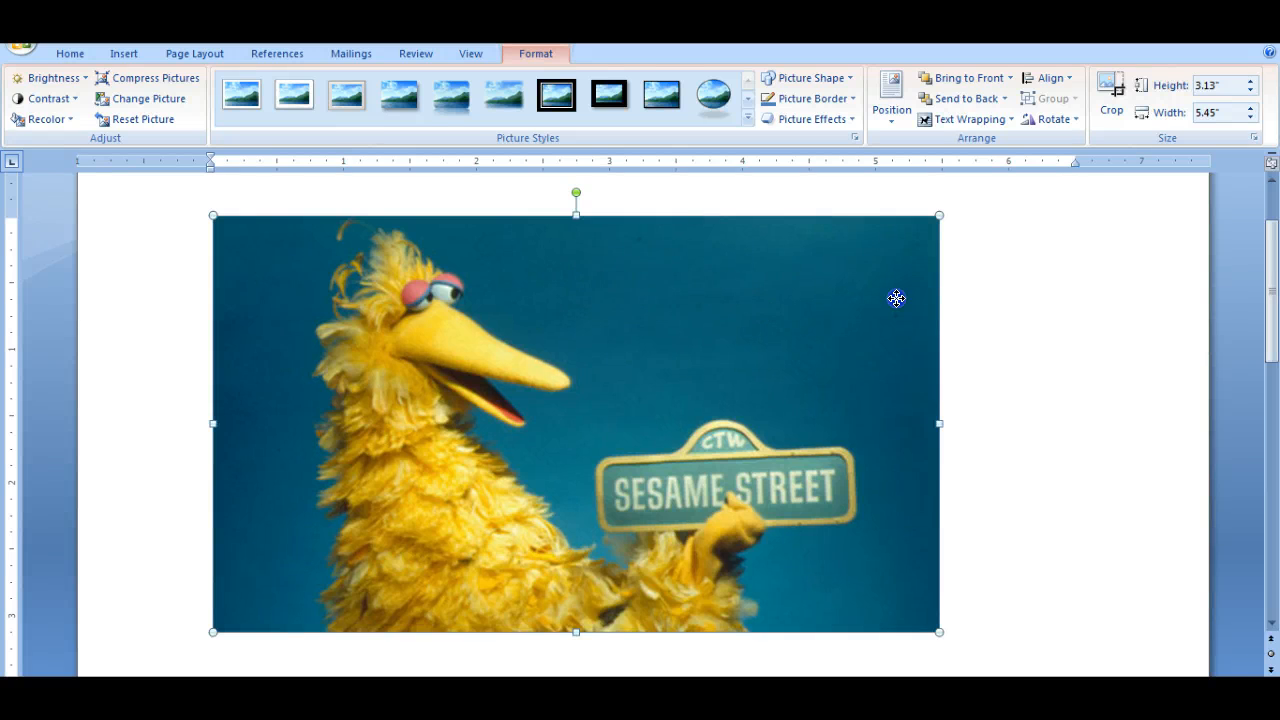
- Shrink the Big Bird picture proportionally to about 1.21" by 2.11", move it to the right side of the page, and deselect it
{"action": "left_click_drag", "start_coordinate": [896, 298], "coordinate": [677, 290]}
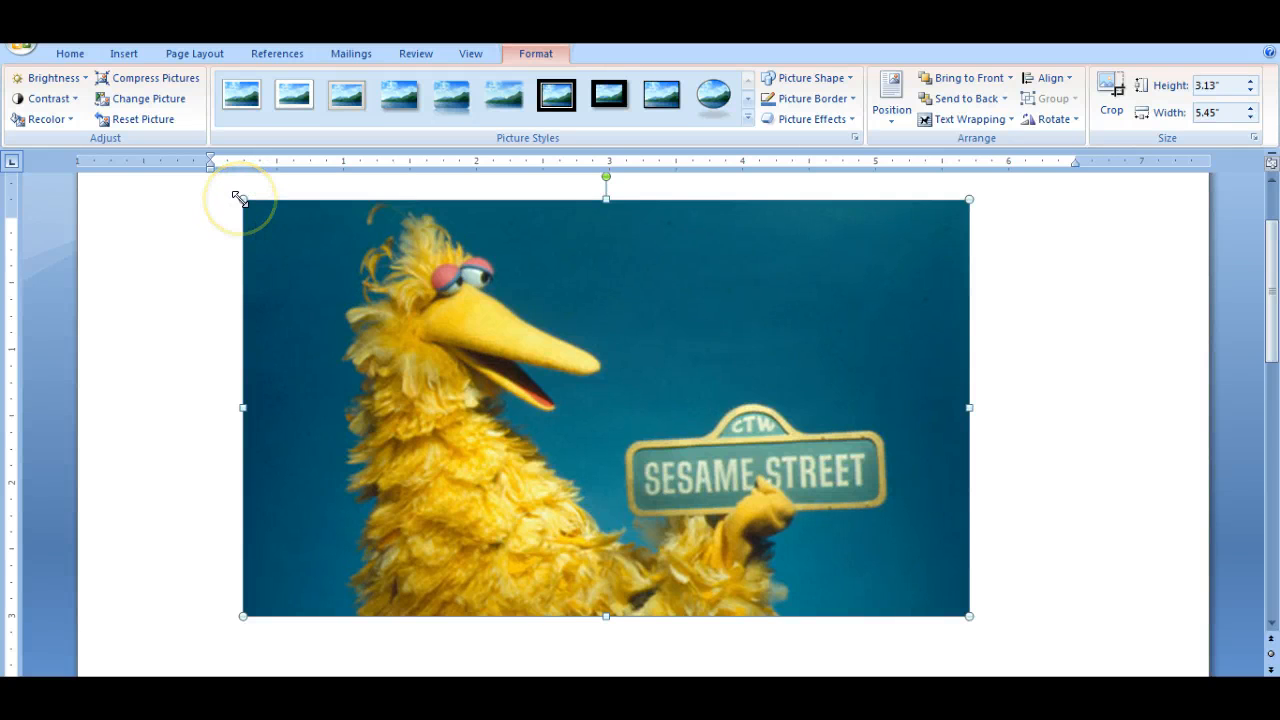
{"action": "left_click_drag", "start_coordinate": [242, 199], "coordinate": [687, 454]}
{"action": "left_click_drag", "start_coordinate": [823, 496], "coordinate": [1039, 315]}
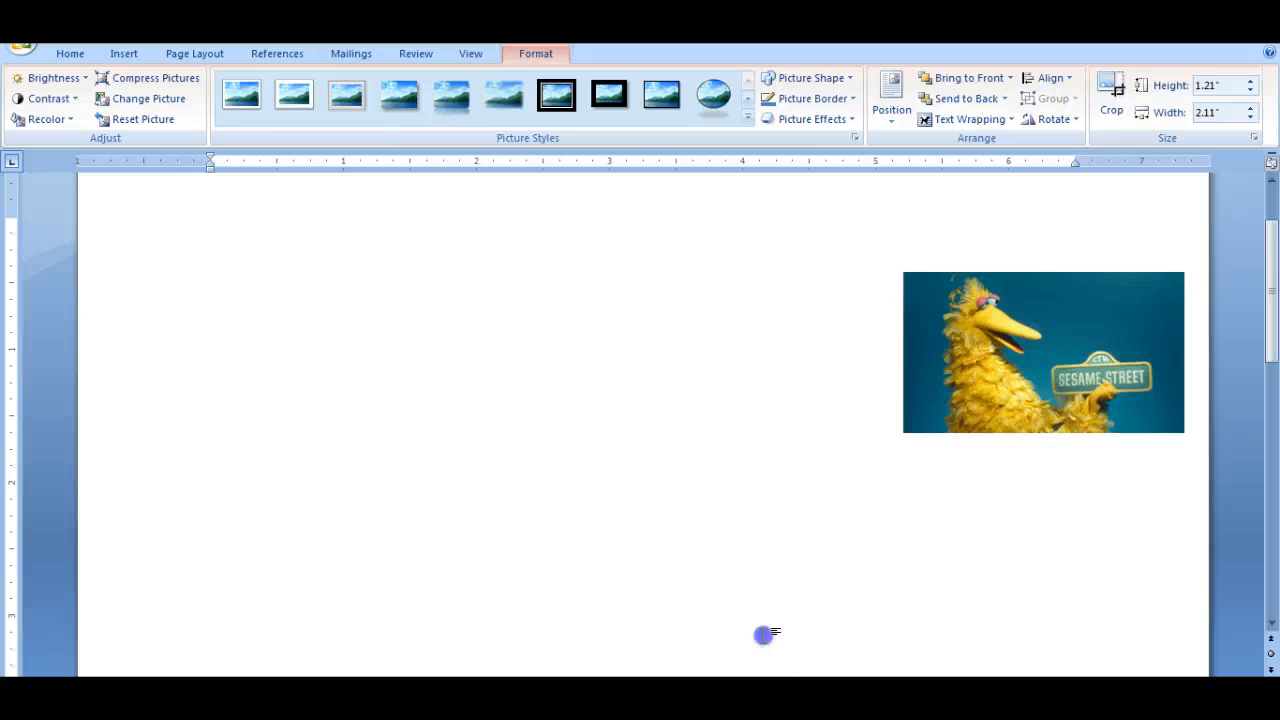
{"action": "left_click", "coordinate": [760, 628]}
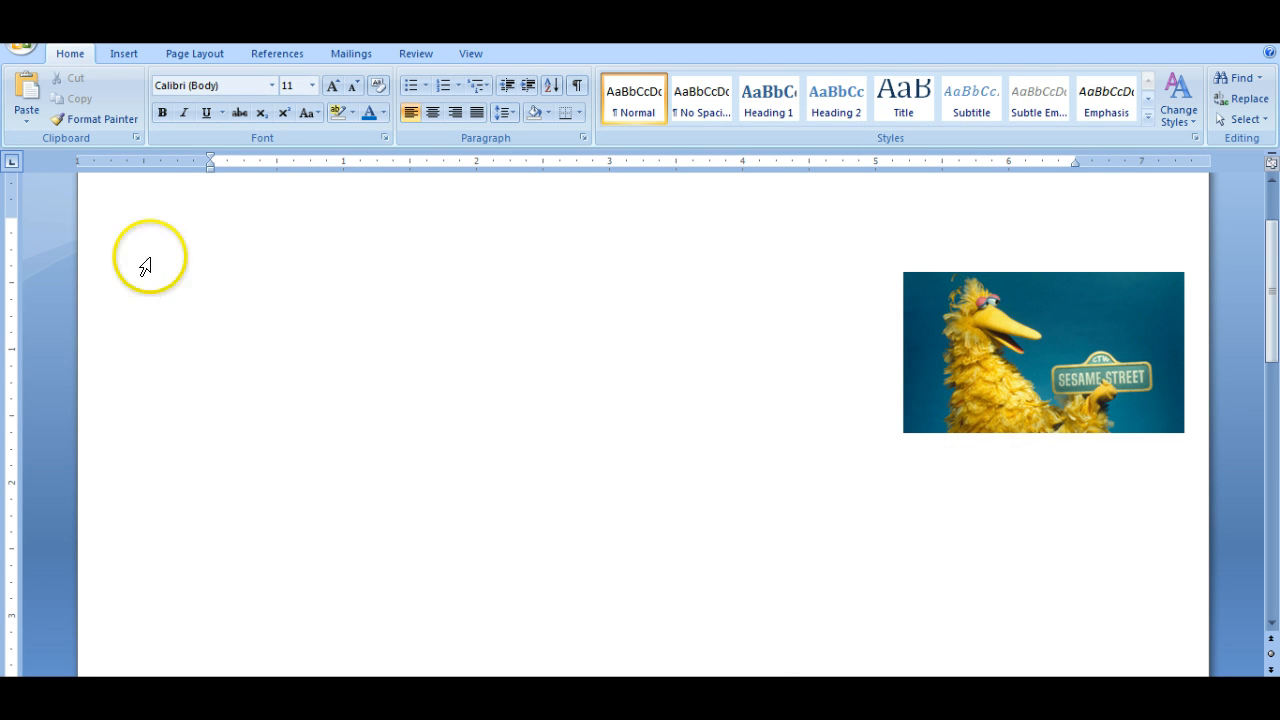
- Insert the saved picture "Bird 1" from the Pictures library into the document and select it
{"action": "left_click", "coordinate": [120, 53]}
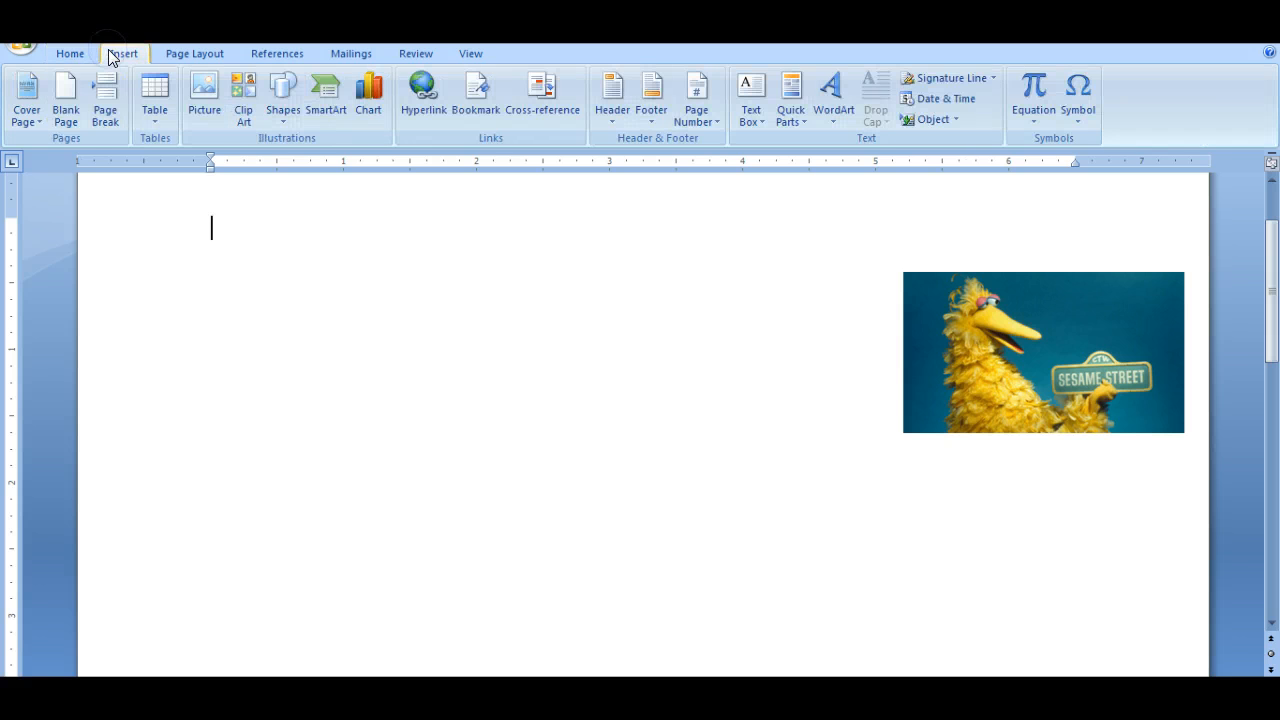
{"action": "left_click", "coordinate": [204, 95]}
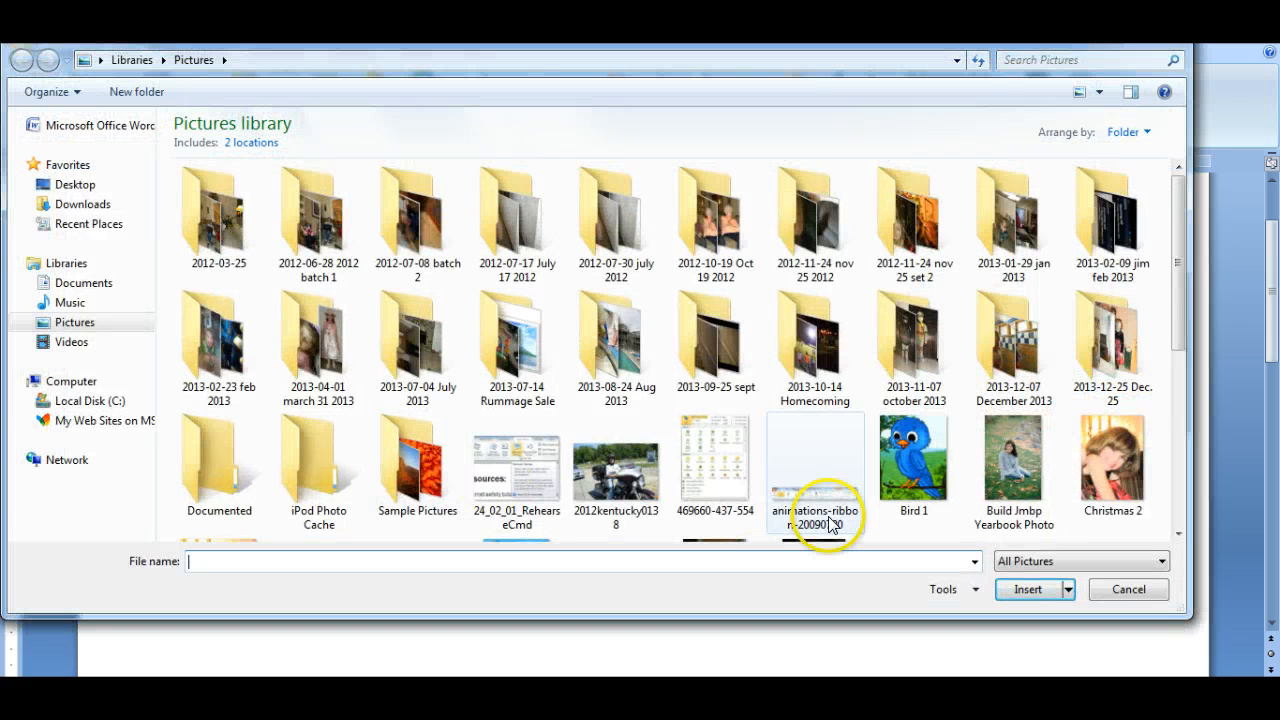
{"action": "left_click", "coordinate": [920, 462]}
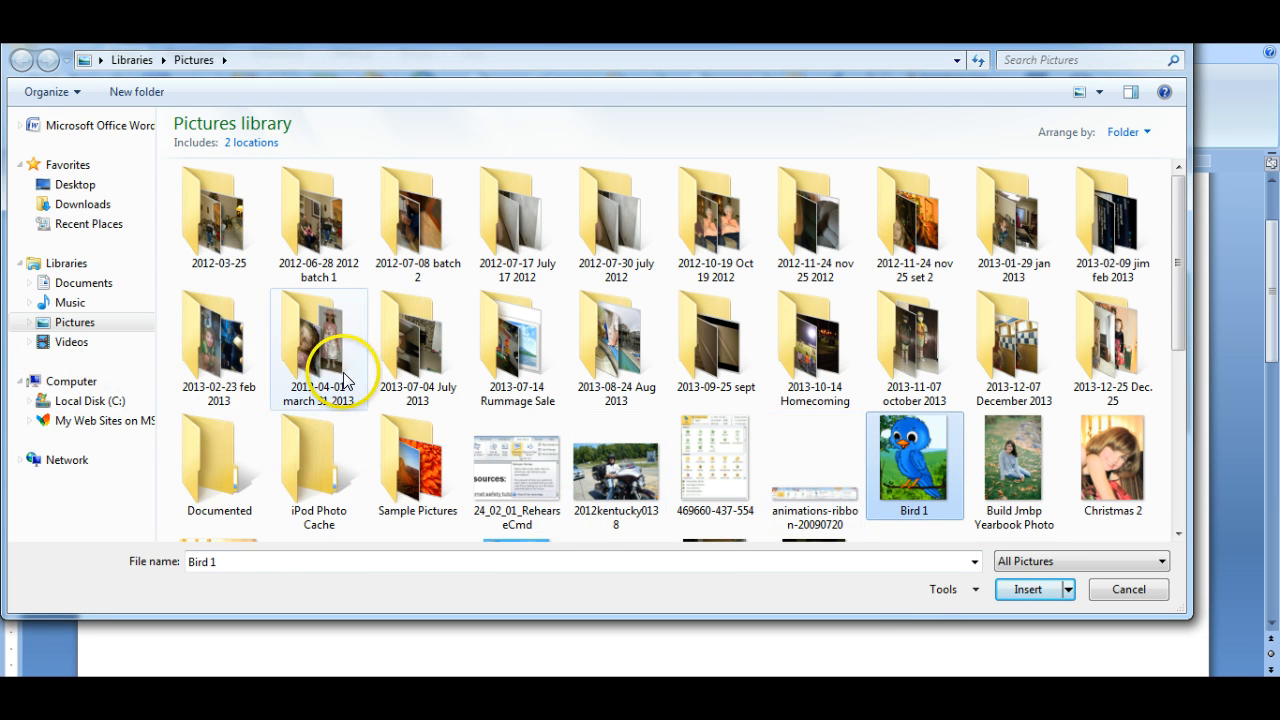
{"action": "left_click", "coordinate": [1029, 590]}
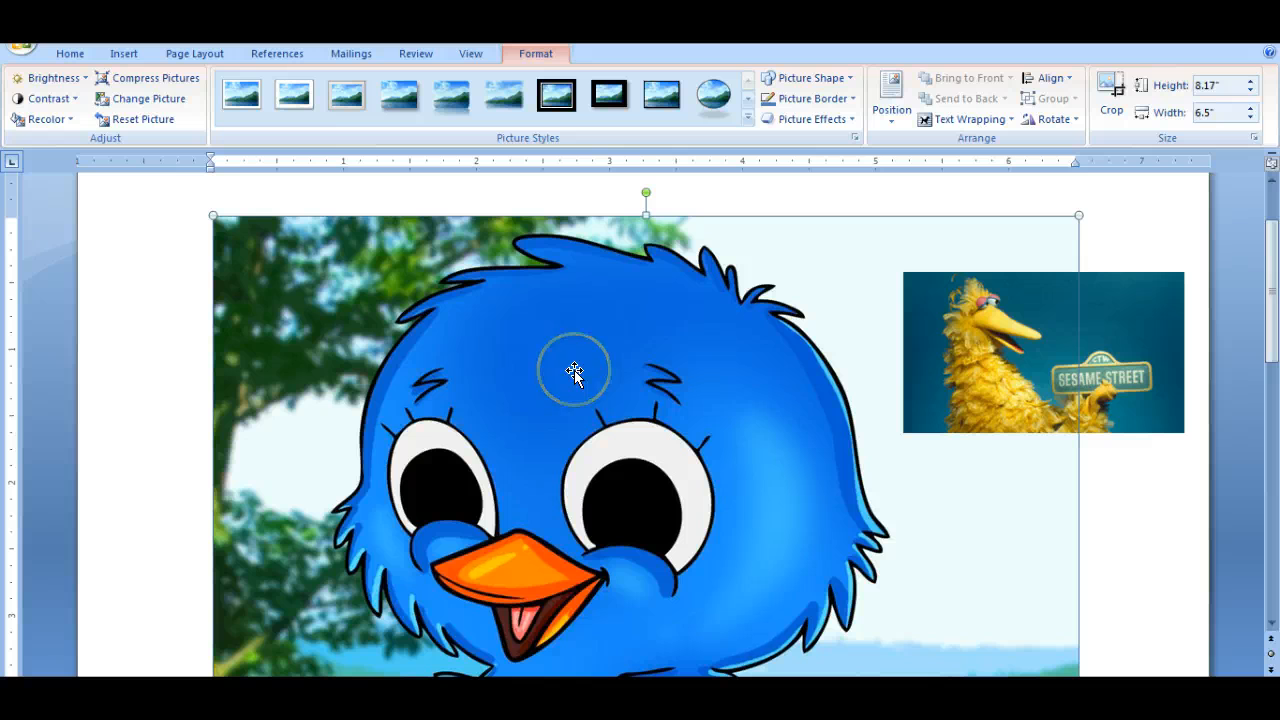
{"action": "left_click", "coordinate": [565, 347]}
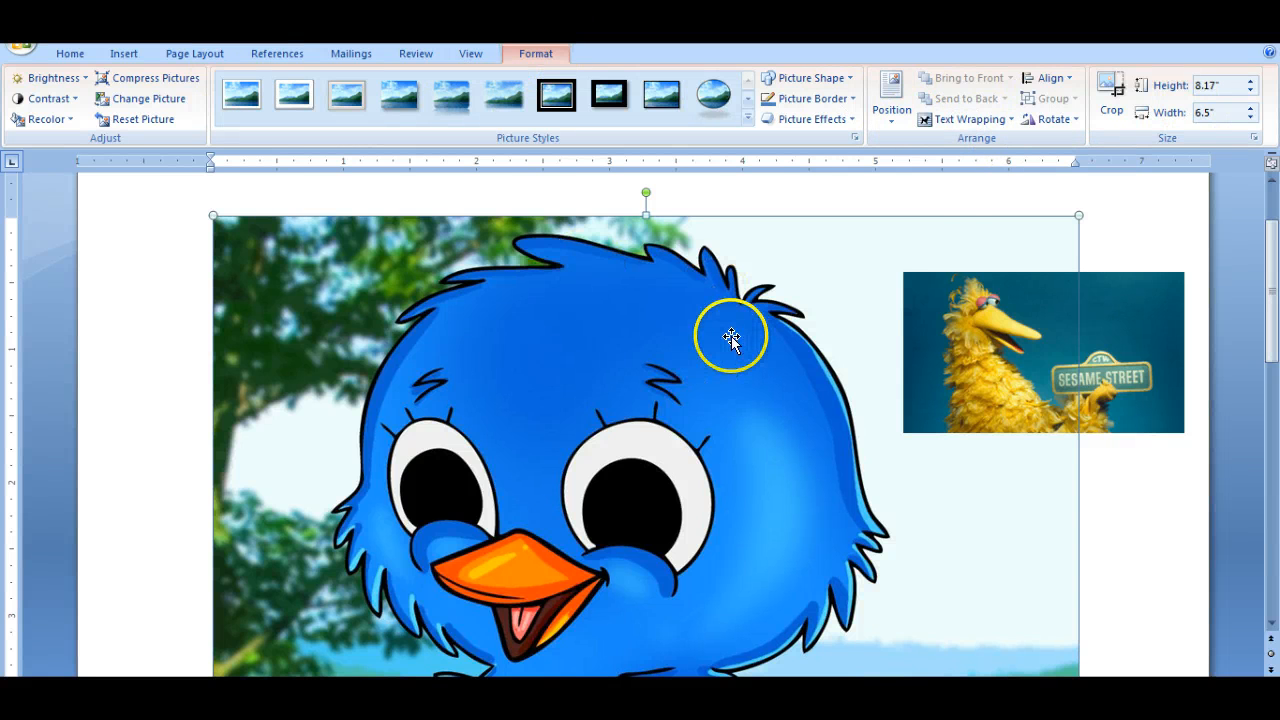
- Set the text wrapping of the blue bird picture to Behind Text and move it slightly down the page
{"action": "left_click", "coordinate": [963, 121]}
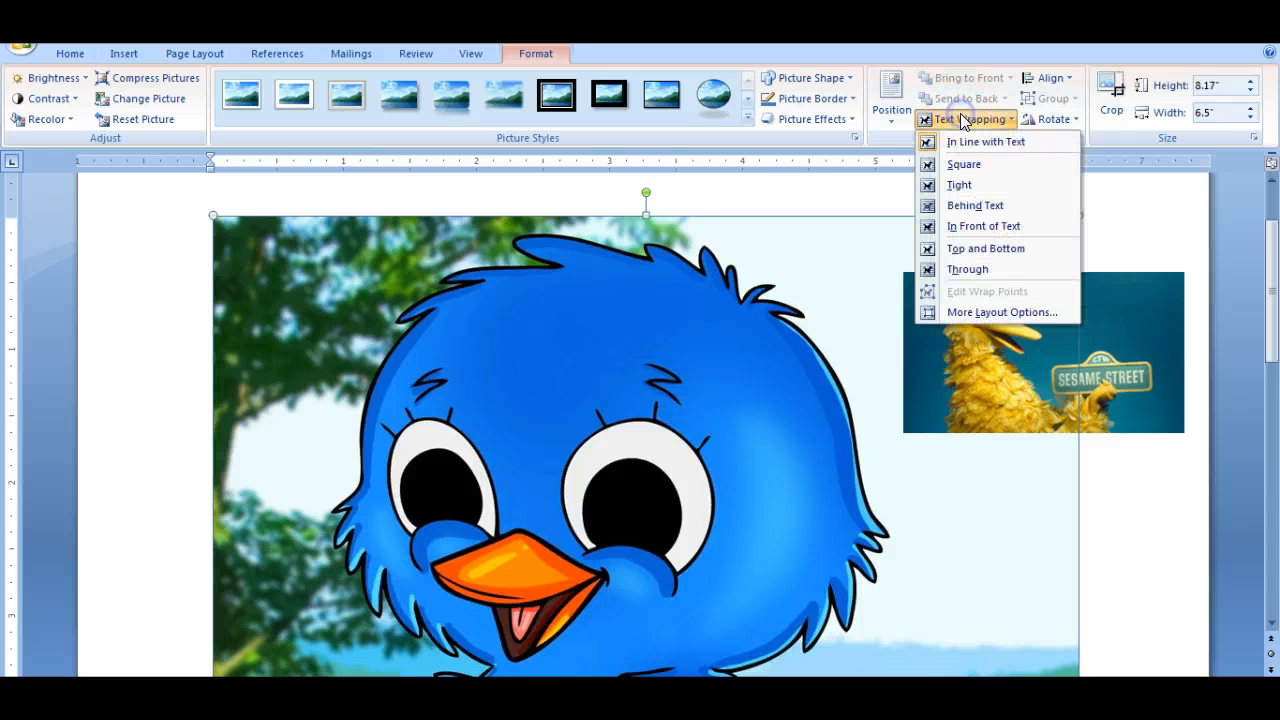
{"action": "left_click", "coordinate": [953, 208]}
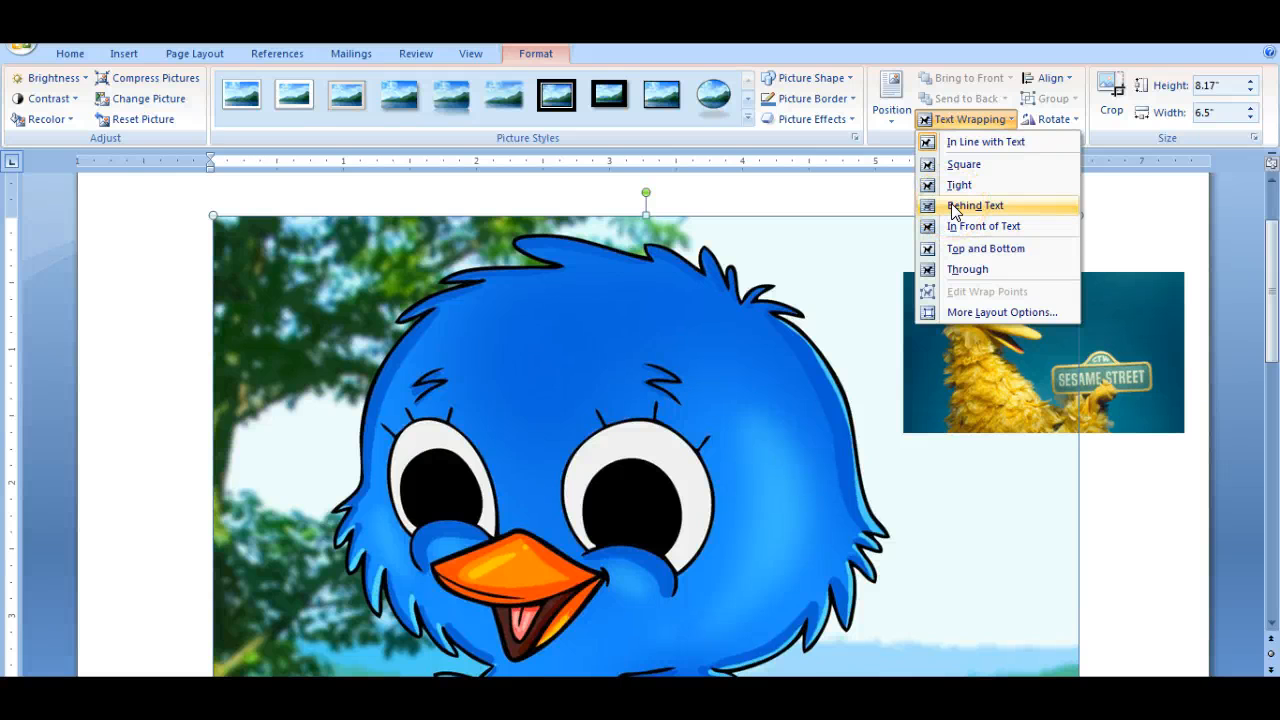
{"action": "left_click", "coordinate": [953, 208]}
{"action": "left_click_drag", "start_coordinate": [677, 309], "coordinate": [612, 341]}
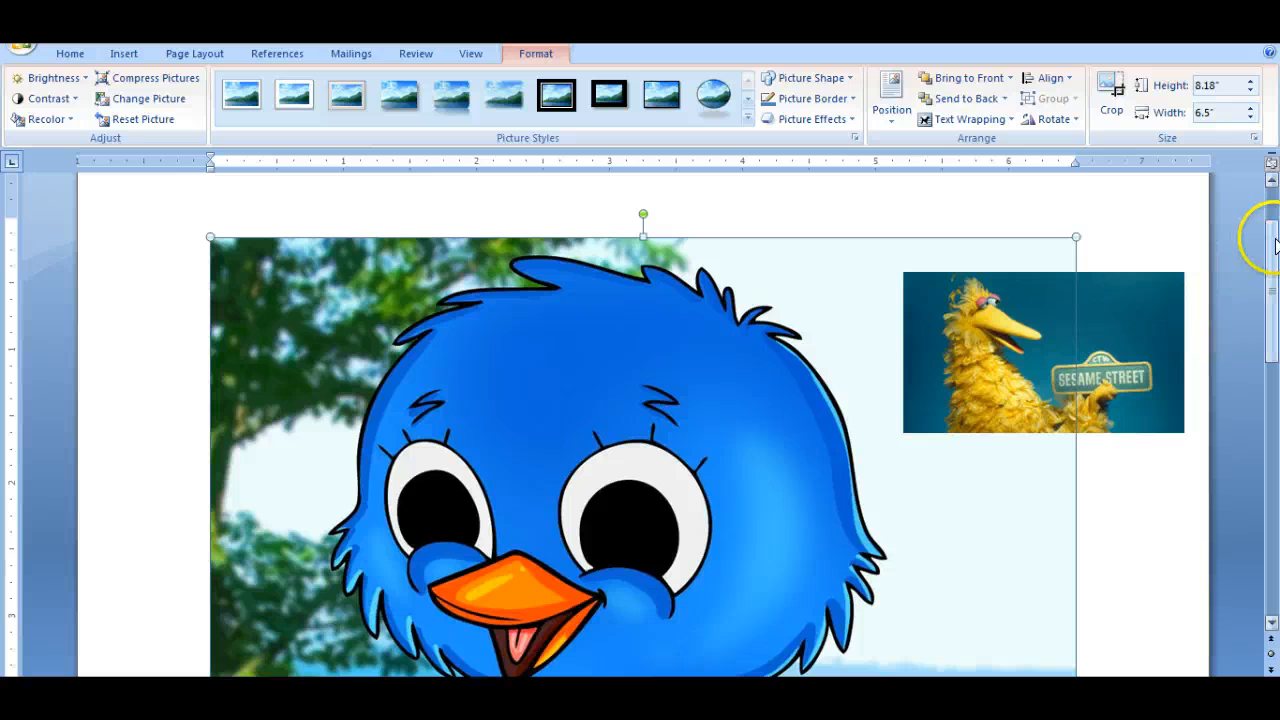
- Shrink the blue bird picture proportionally to about 1.74" high by 1.38" wide, repositioning it as needed while resizing
{"action": "scroll", "coordinate": [1276, 243], "scroll_direction": "down", "scroll_amount": 1}
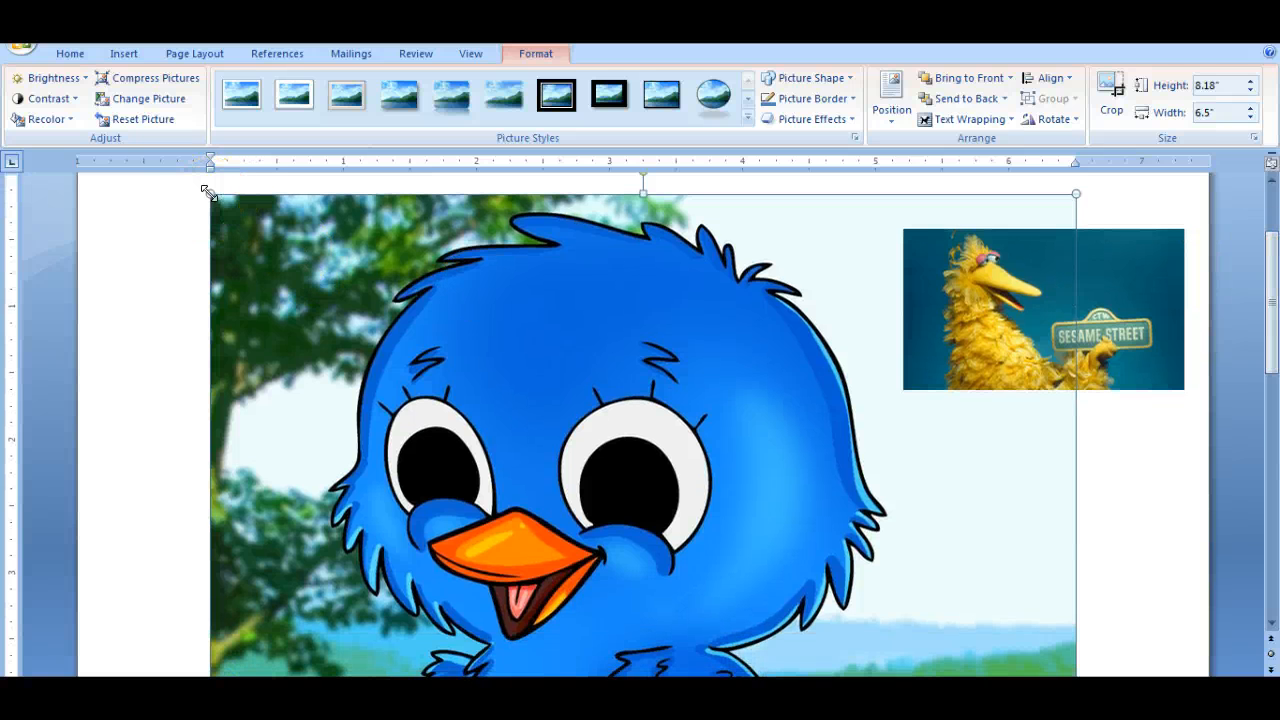
{"action": "left_click_drag", "start_coordinate": [210, 193], "coordinate": [471, 520]}
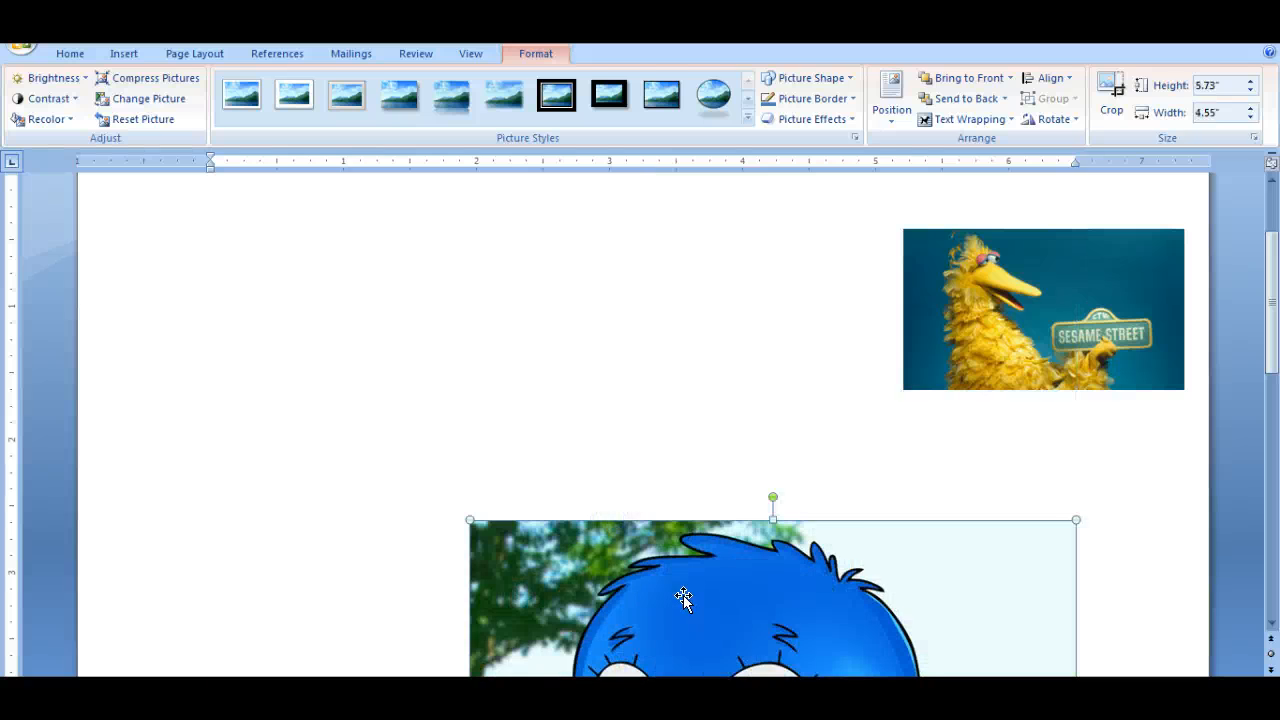
{"action": "left_click_drag", "start_coordinate": [683, 595], "coordinate": [371, 330]}
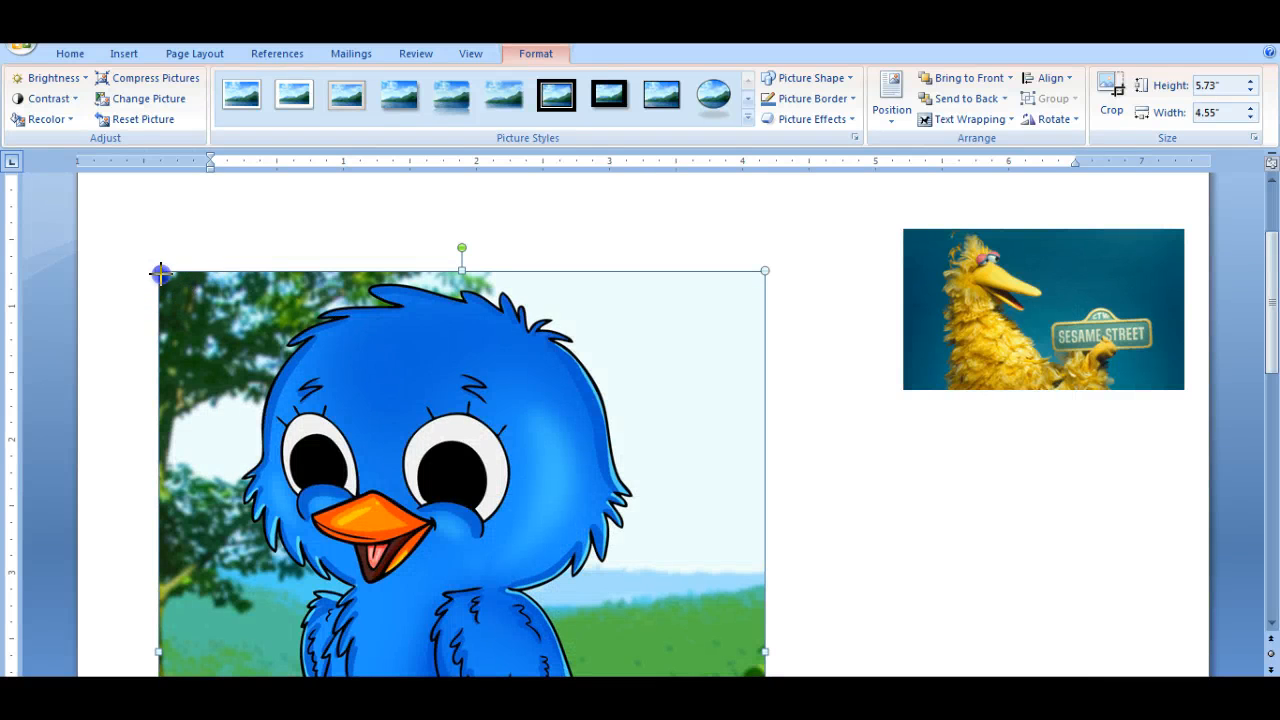
{"action": "left_click_drag", "start_coordinate": [158, 271], "coordinate": [460, 528]}
{"action": "left_click_drag", "start_coordinate": [561, 614], "coordinate": [358, 320]}
{"action": "left_click_drag", "start_coordinate": [160, 236], "coordinate": [378, 509]}
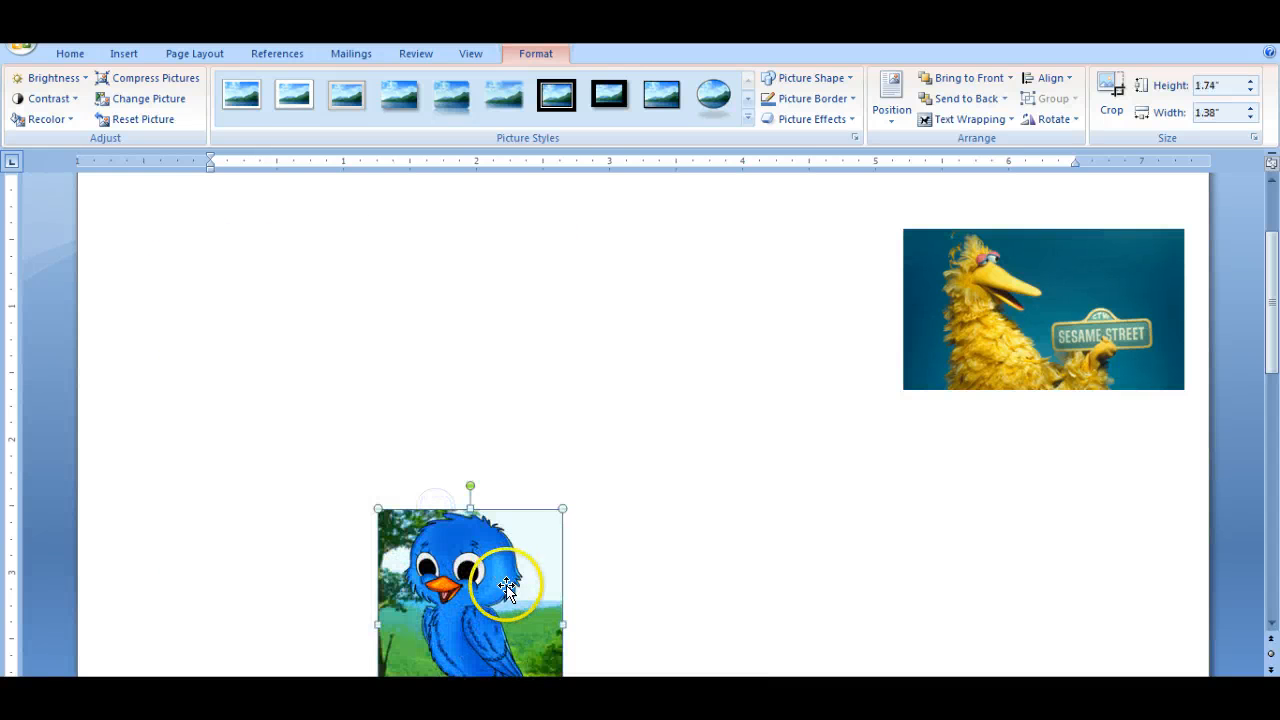
- Place the small blue bird near the page's upper left, shift the Big Bird picture inward beside it, and deselect
{"action": "left_click_drag", "start_coordinate": [514, 580], "coordinate": [420, 315]}
{"action": "left_click_drag", "start_coordinate": [1029, 330], "coordinate": [806, 384]}
{"action": "left_click", "coordinate": [869, 562]}
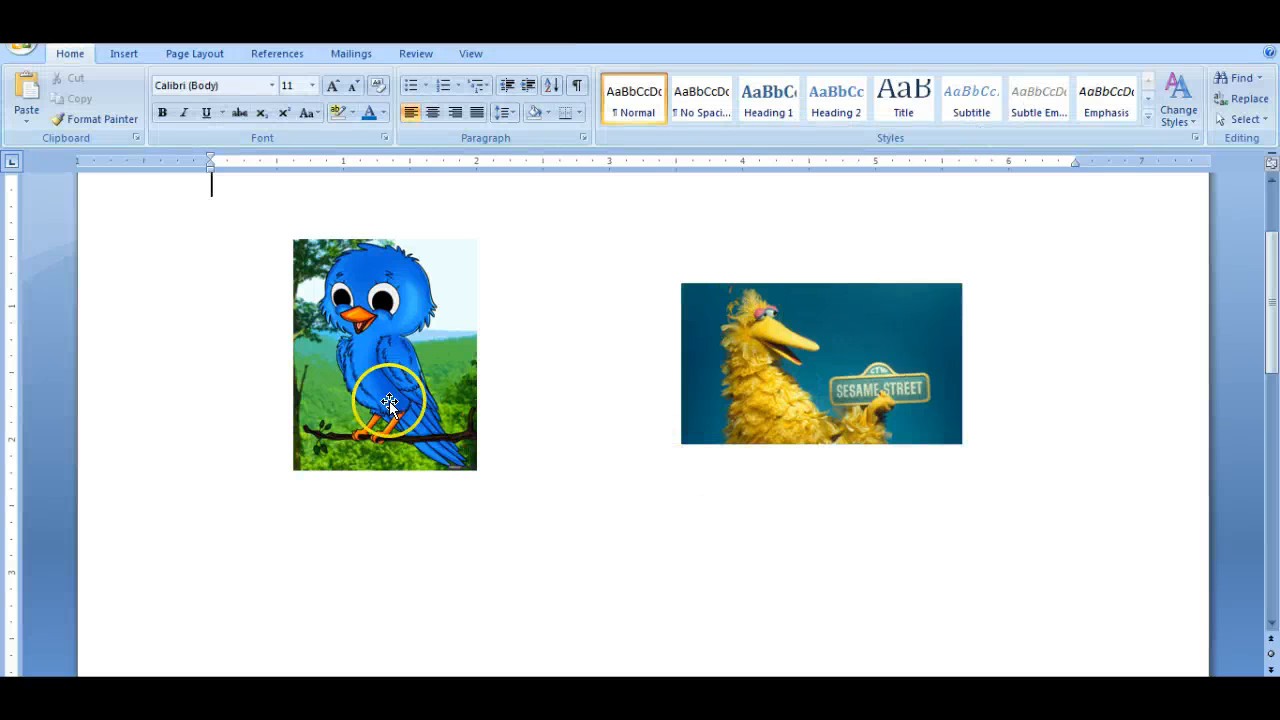
- Move the blue bird picture slightly down, apply the thick black double-frame picture style to it, and deselect it
{"action": "left_click_drag", "start_coordinate": [371, 405], "coordinate": [373, 391]}
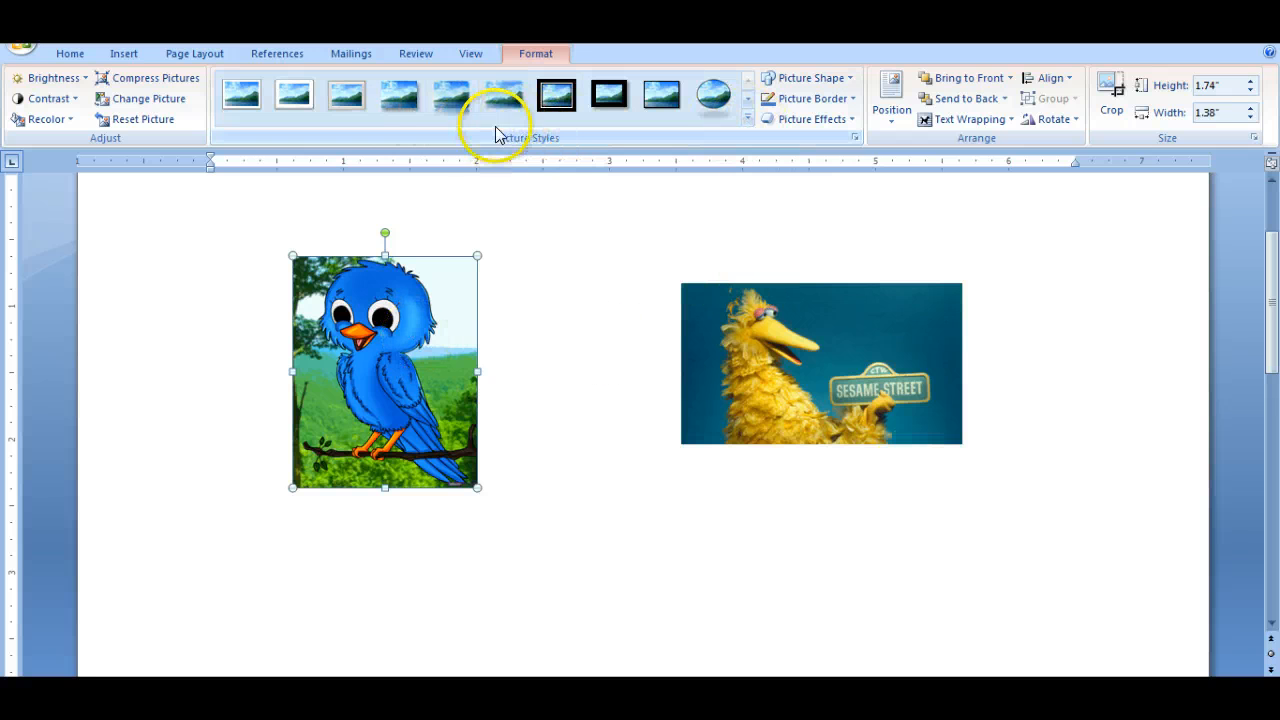
{"action": "left_click", "coordinate": [747, 118]}
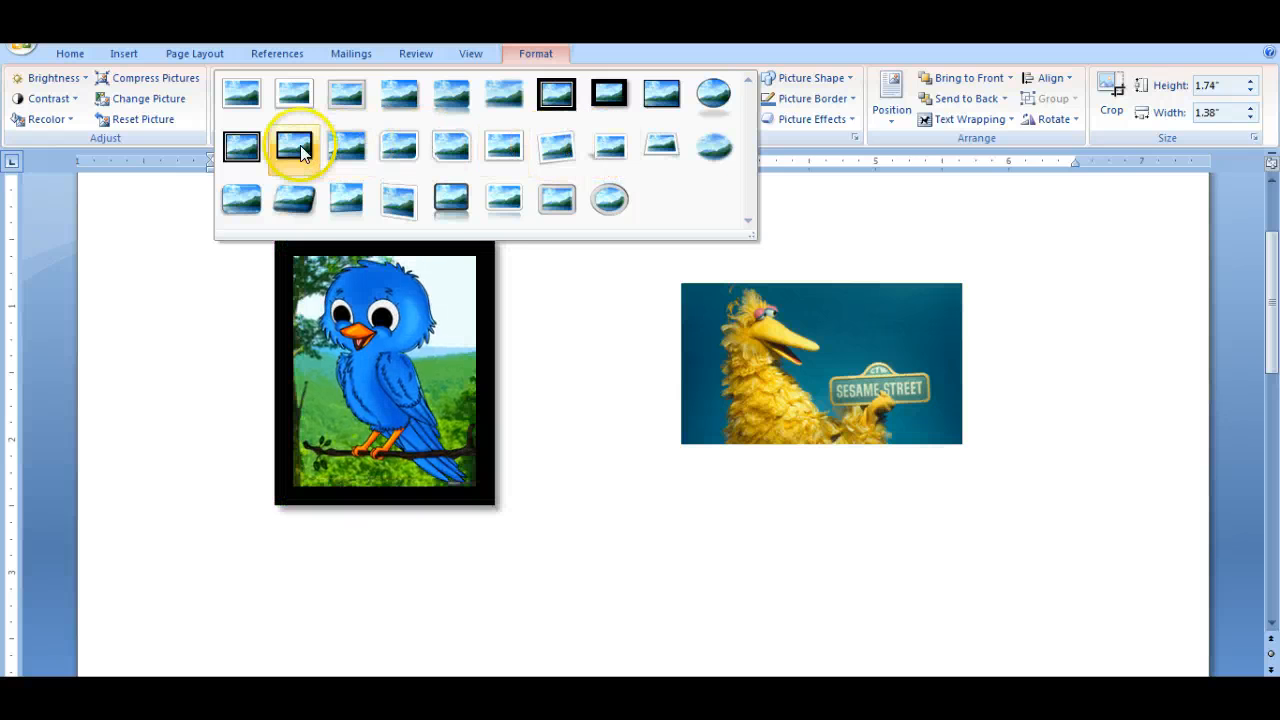
{"action": "left_click", "coordinate": [544, 97]}
{"action": "left_click", "coordinate": [525, 372]}
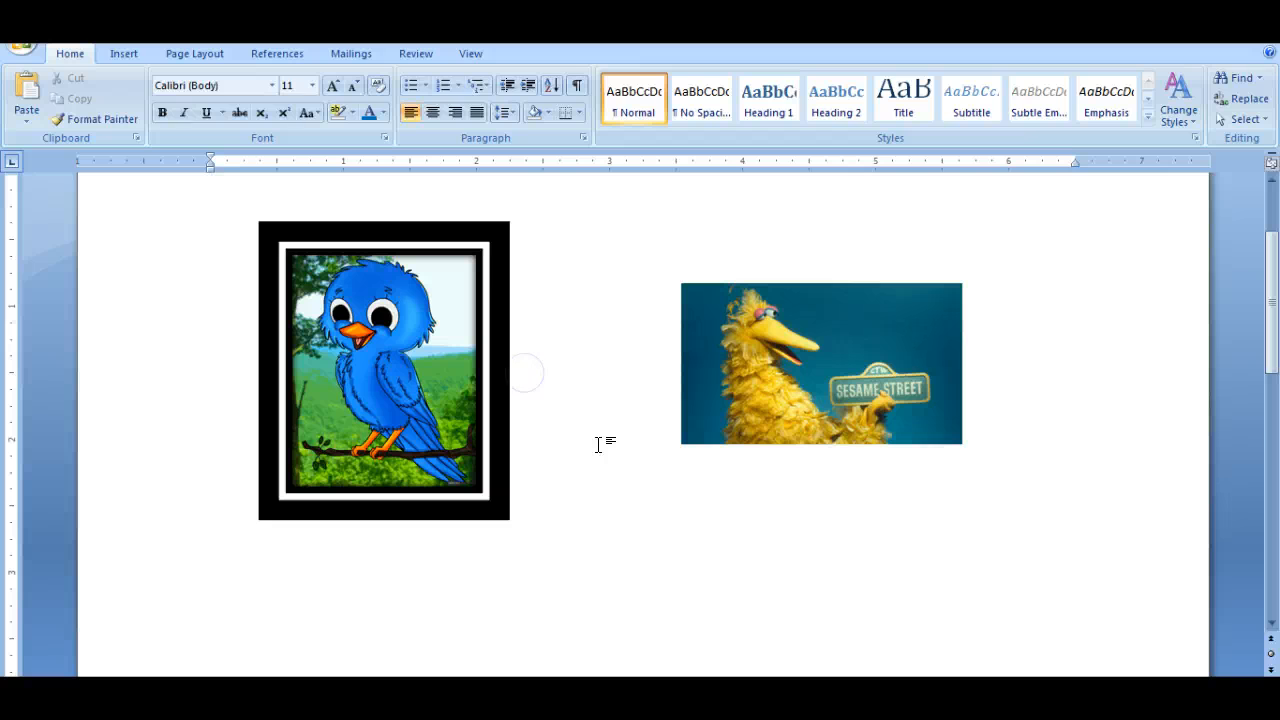
- Apply a Parallel 3-D Rotation effect to the Big Bird picture that slants it upward toward its right side
{"action": "left_click", "coordinate": [740, 389]}
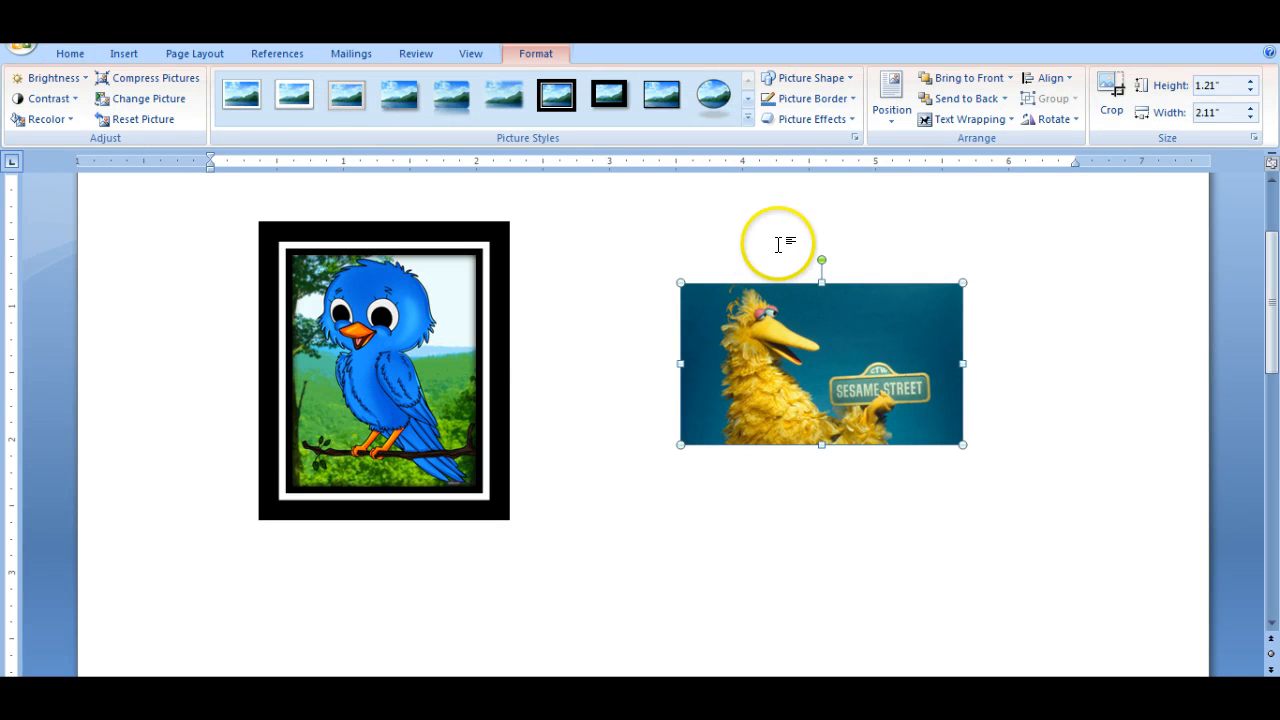
{"action": "left_click", "coordinate": [828, 122]}
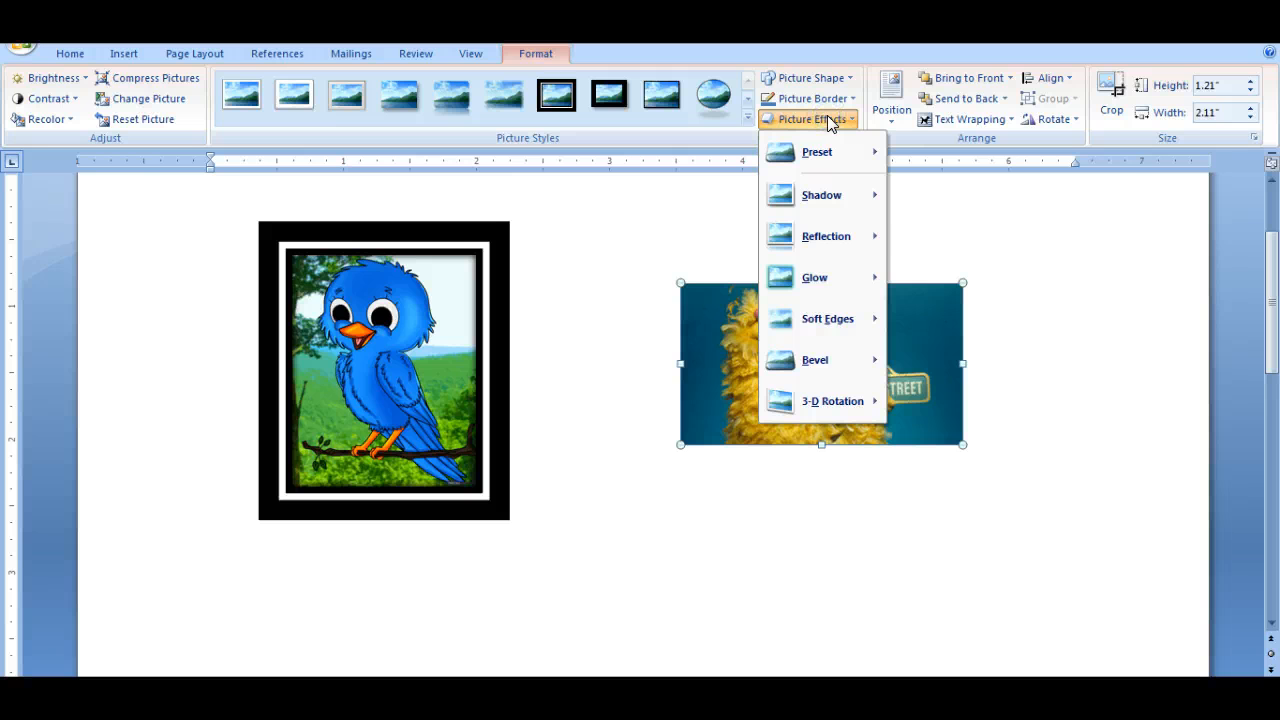
{"action": "mouse_move", "coordinate": [840, 401]}
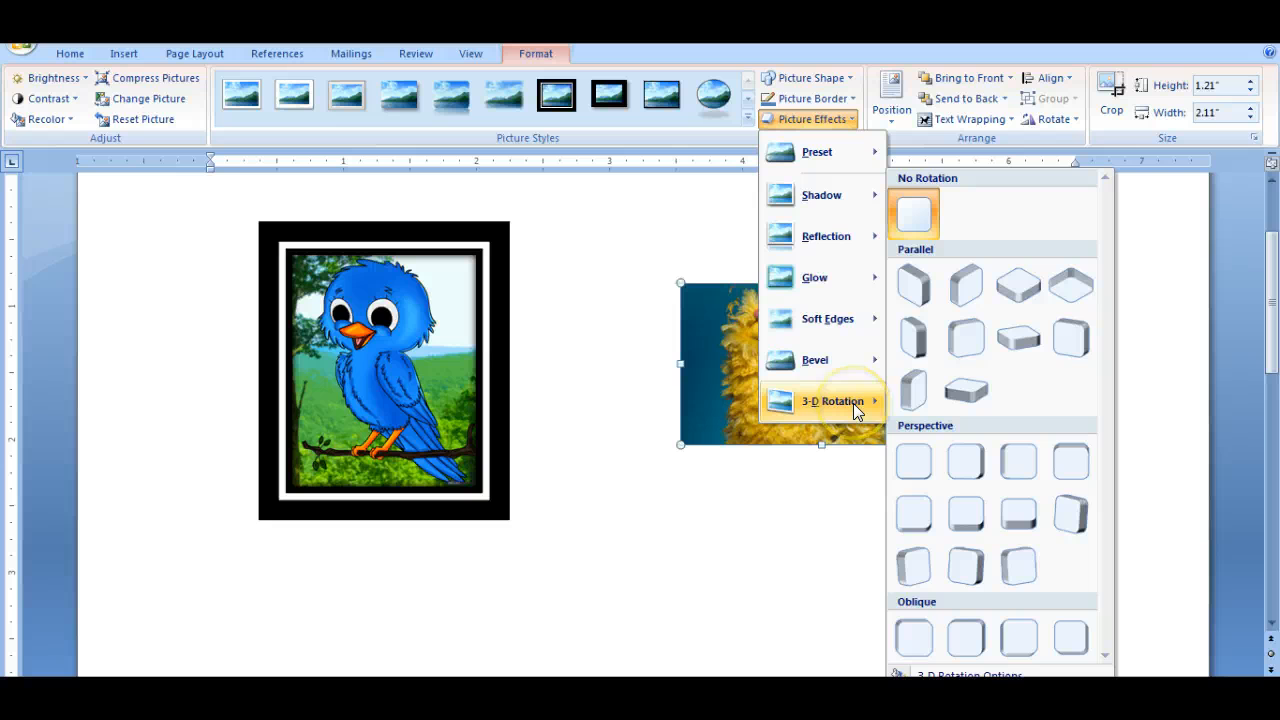
{"action": "left_click", "coordinate": [822, 405]}
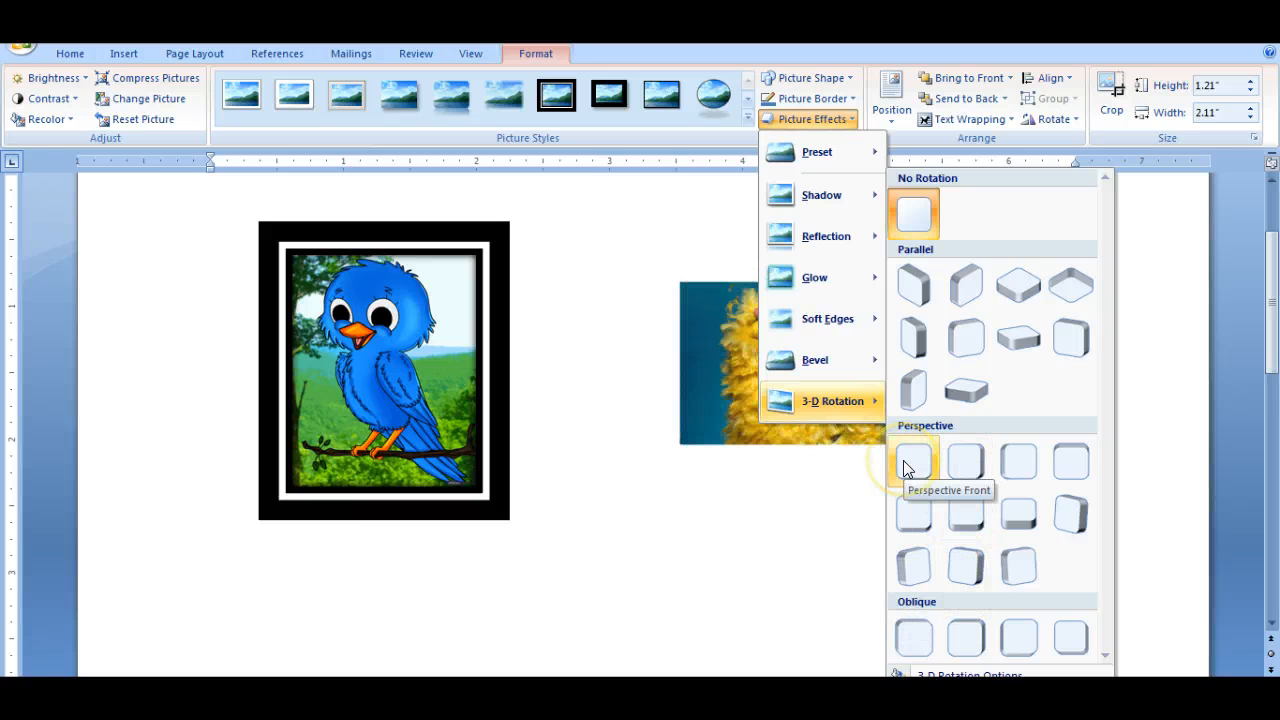
{"action": "left_click", "coordinate": [980, 342]}
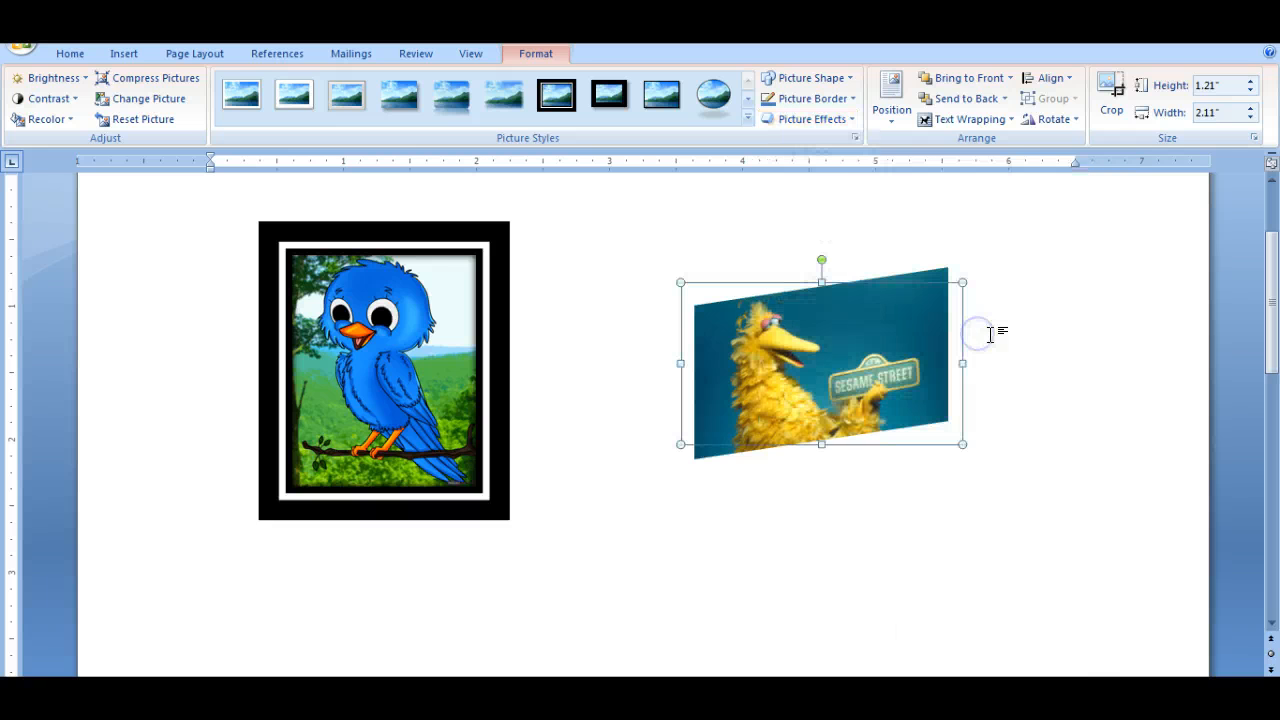
{"action": "left_click", "coordinate": [997, 331]}
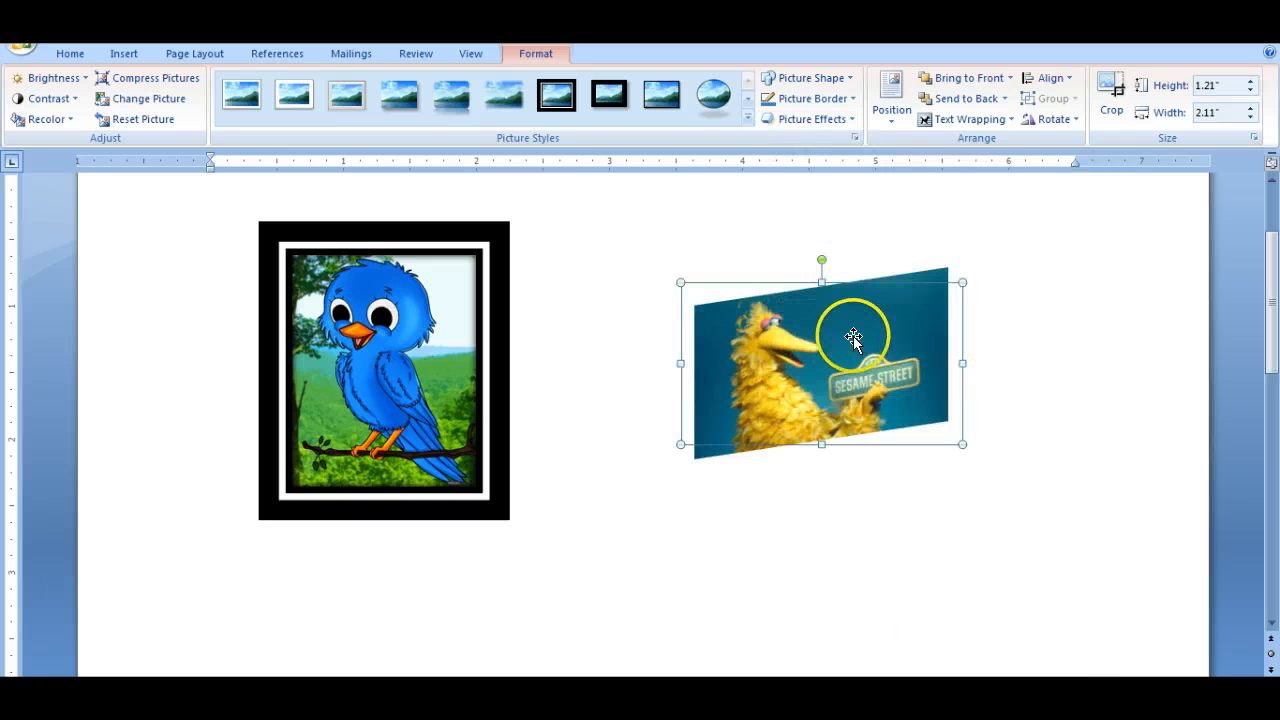
- Add the widest purple glow variation to the Big Bird picture
{"action": "left_click", "coordinate": [820, 121]}
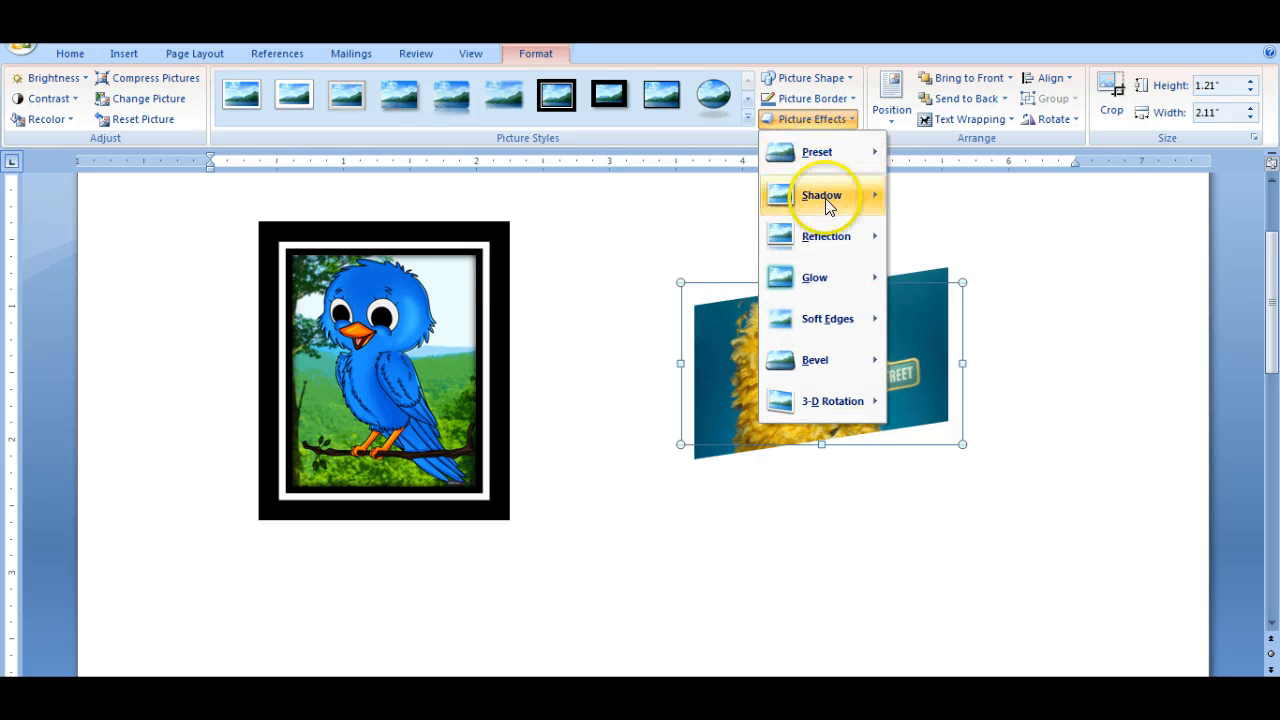
{"action": "mouse_move", "coordinate": [824, 281]}
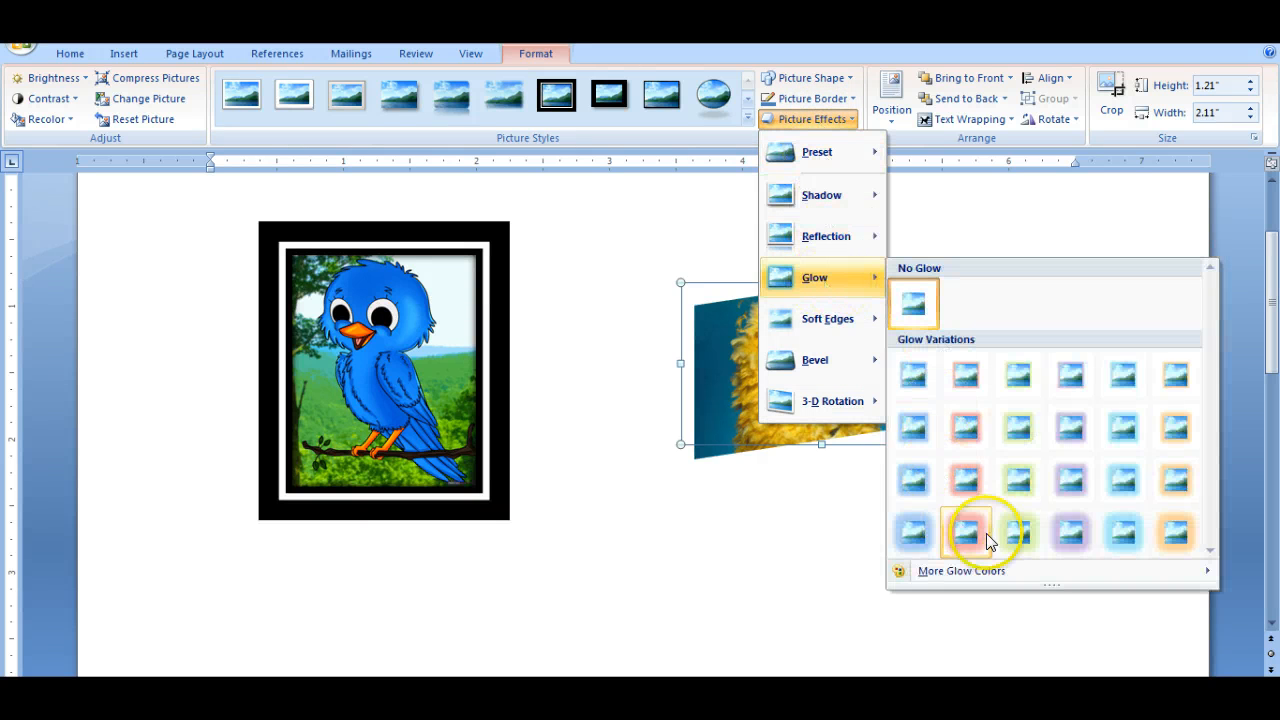
{"action": "left_click", "coordinate": [1072, 533]}
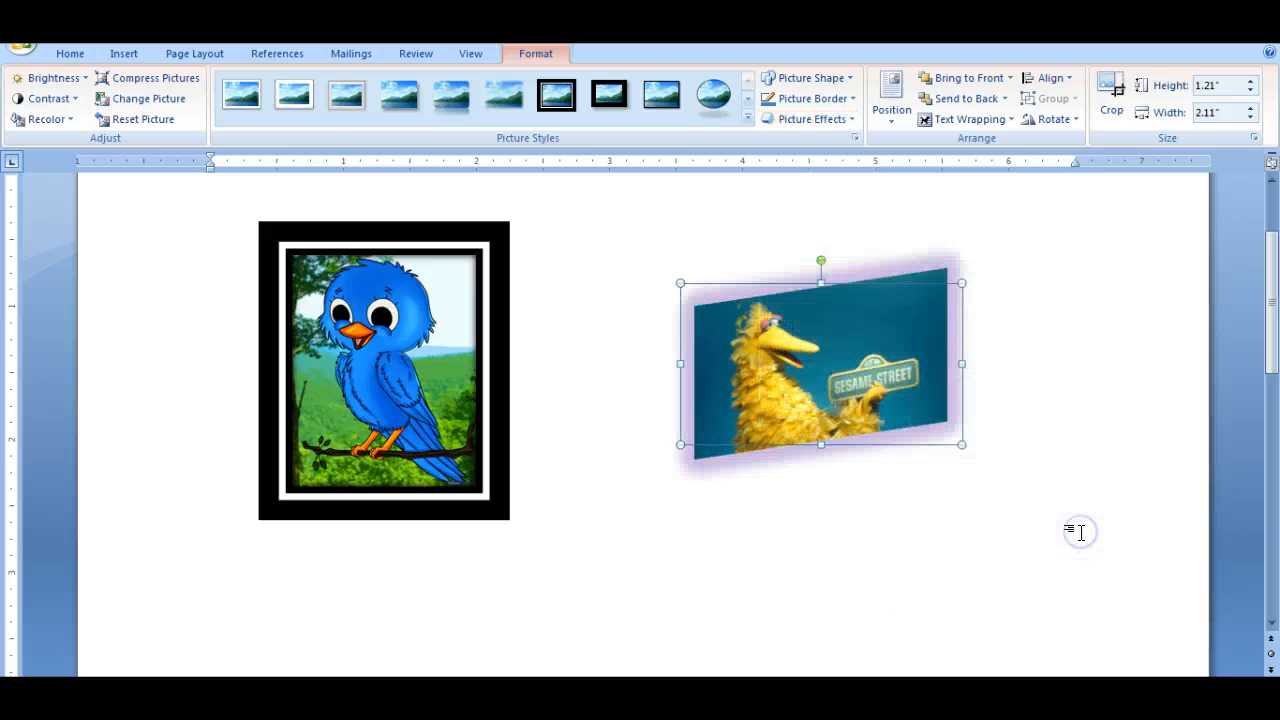
- Add the Perspective shadow that falls directly below the Big Bird picture, and deselect the picture
{"action": "left_click", "coordinate": [828, 118]}
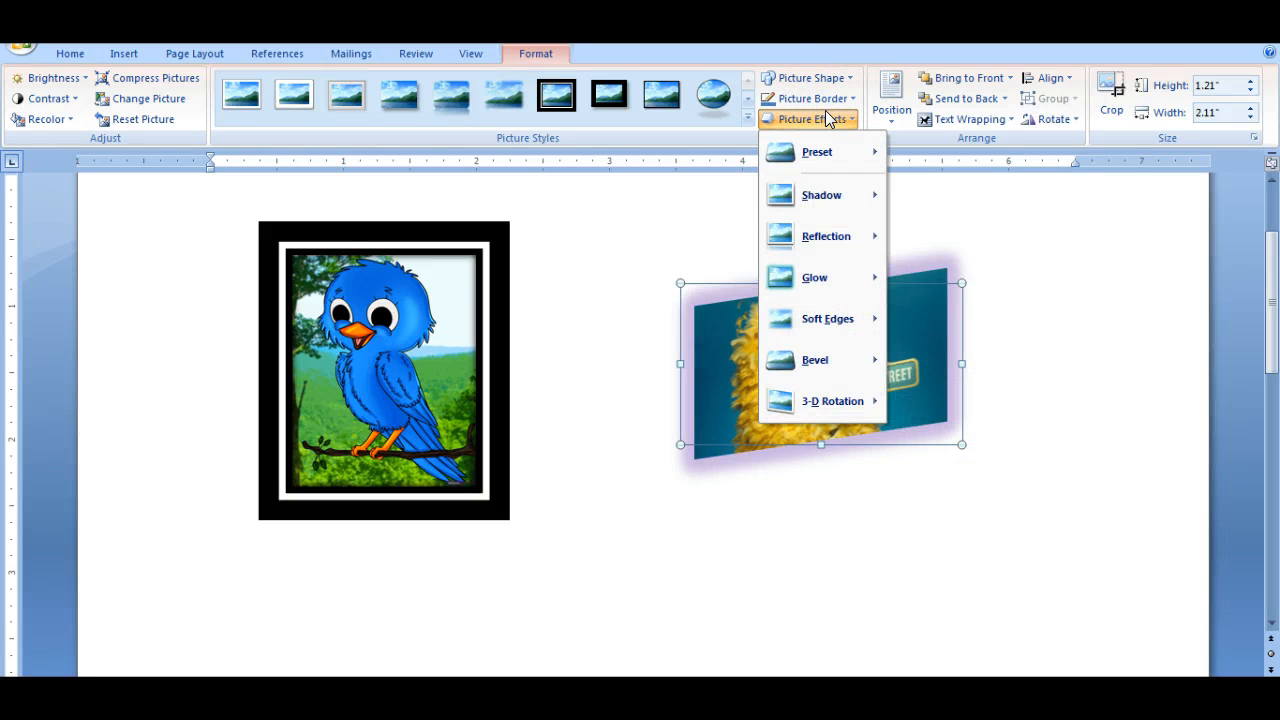
{"action": "mouse_move", "coordinate": [843, 352]}
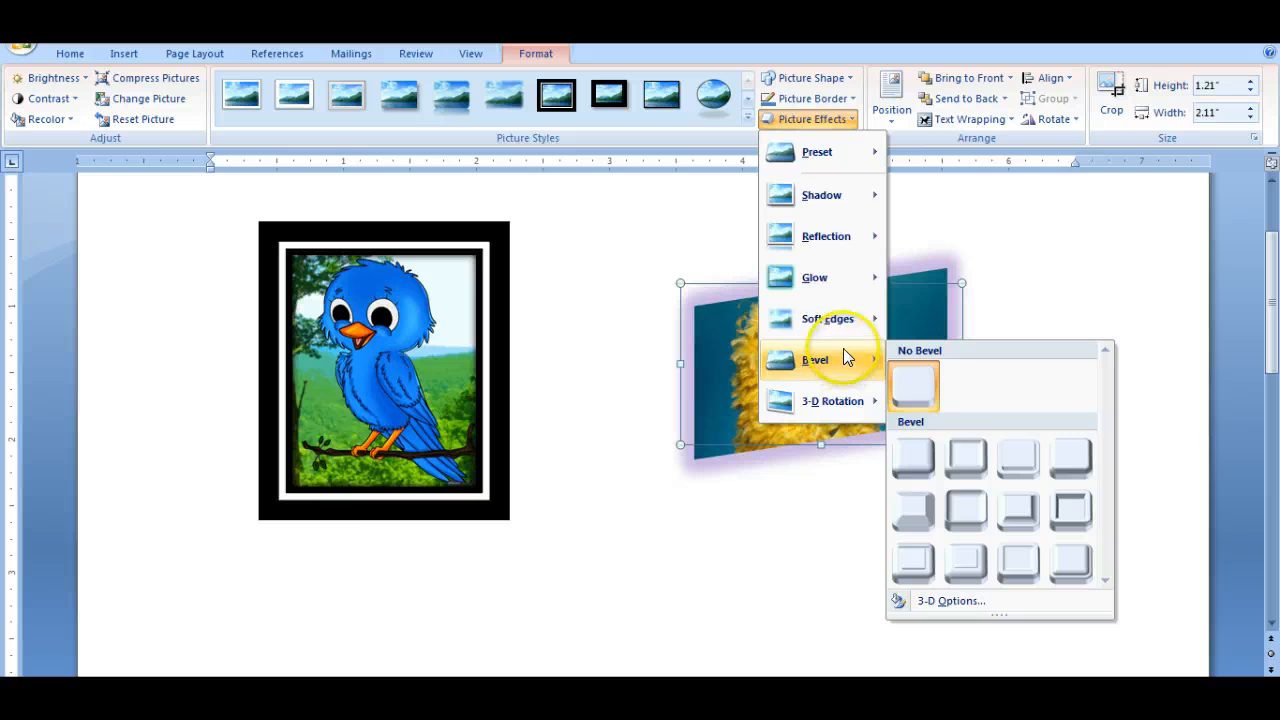
{"action": "mouse_move", "coordinate": [838, 288]}
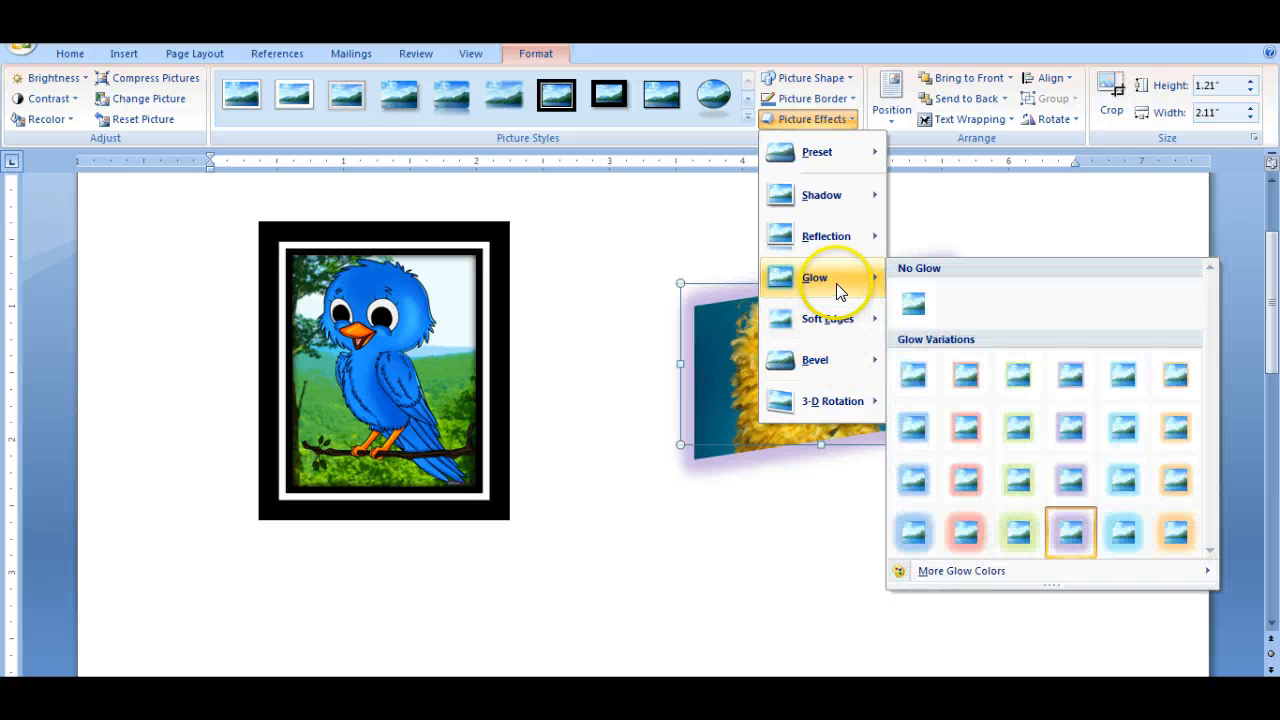
{"action": "mouse_move", "coordinate": [838, 248]}
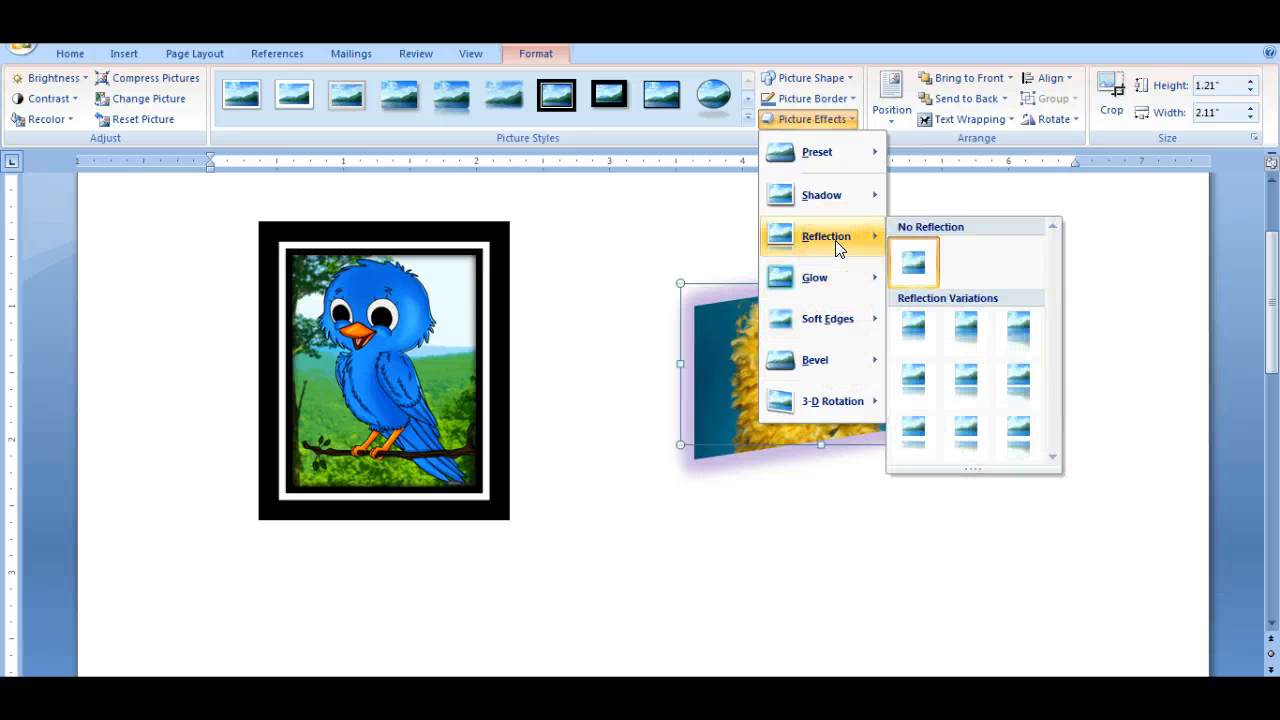
{"action": "left_click", "coordinate": [837, 200]}
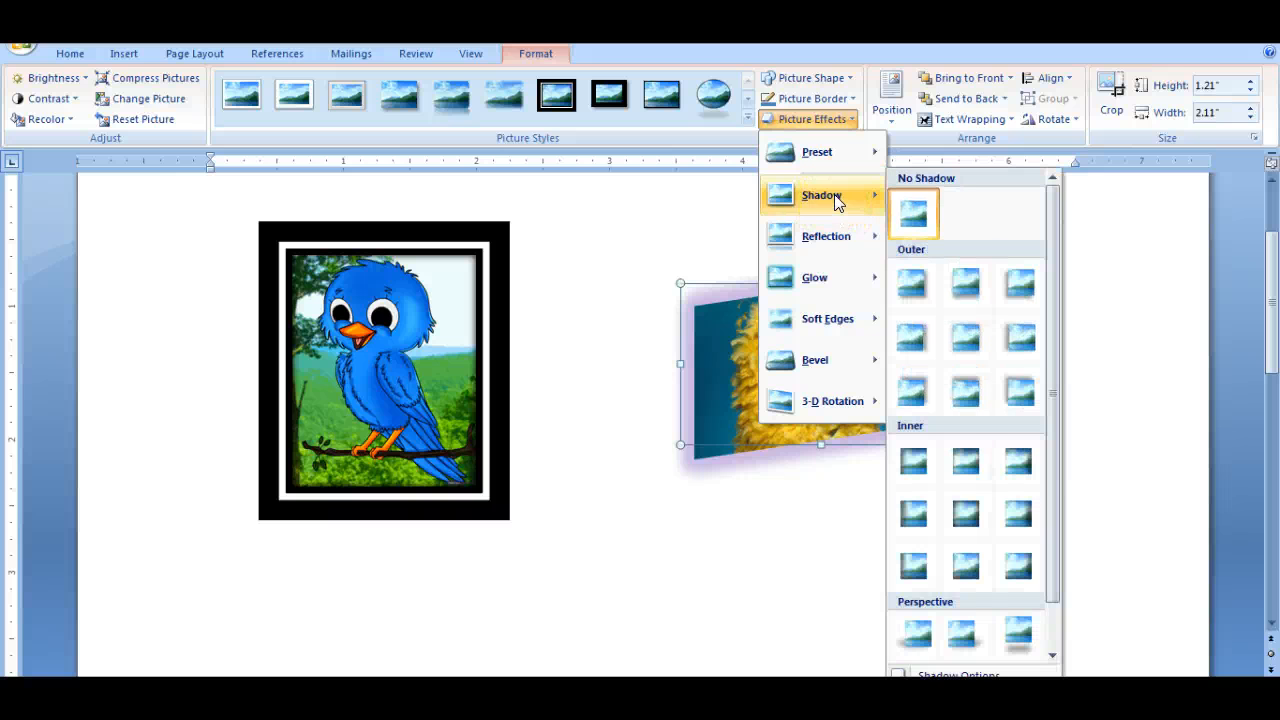
{"action": "left_click_drag", "start_coordinate": [1058, 212], "coordinate": [1040, 425]}
{"action": "mouse_move", "coordinate": [836, 200]}
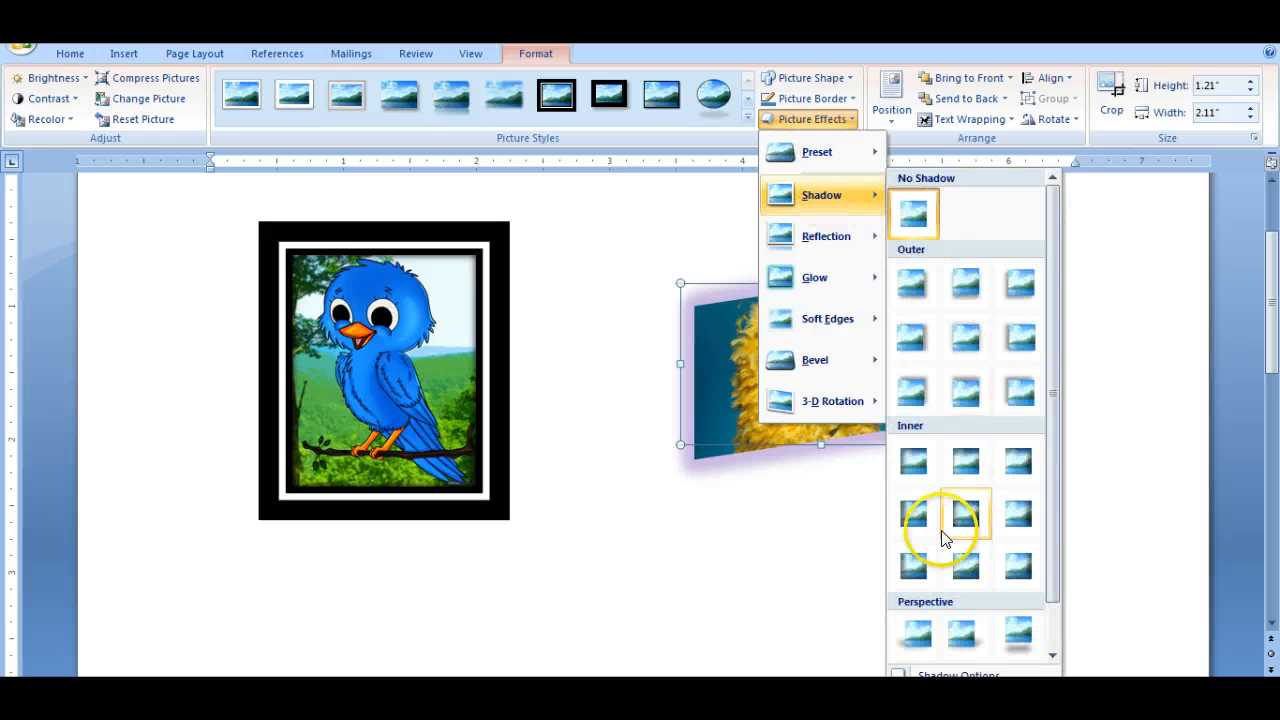
{"action": "scroll", "coordinate": [1053, 620], "scroll_direction": "down", "scroll_amount": 1}
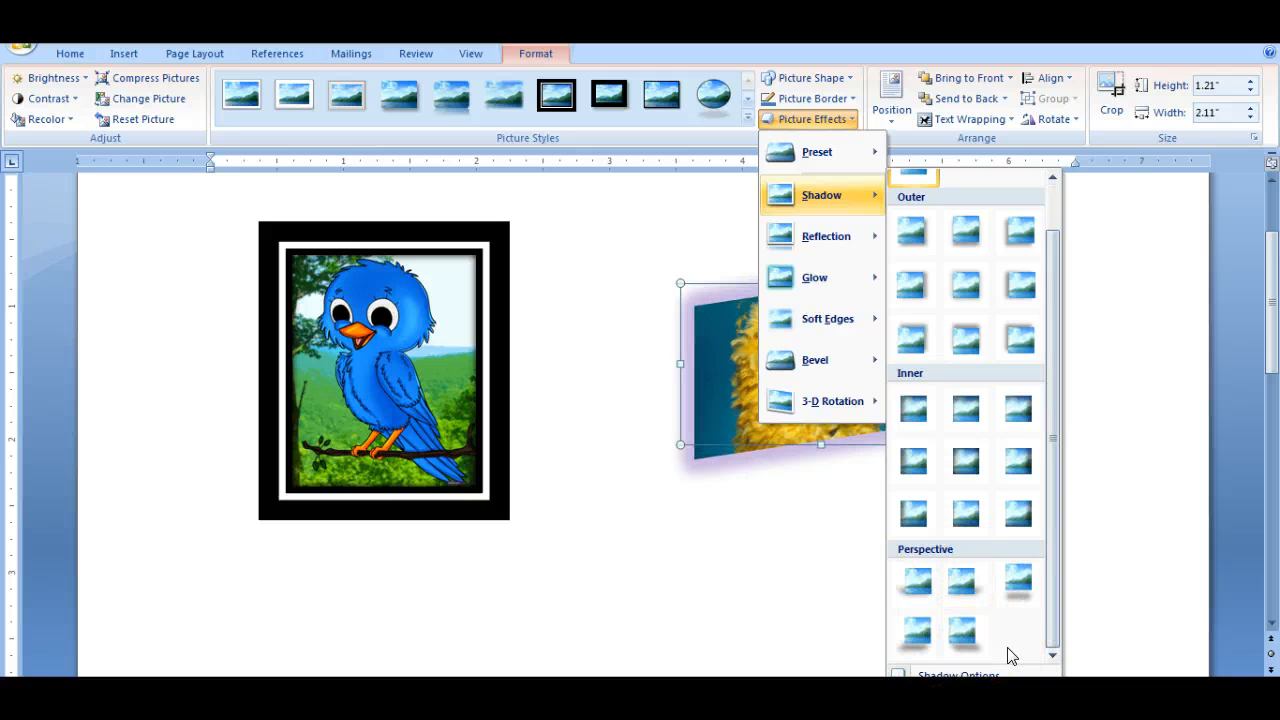
{"action": "left_click", "coordinate": [1020, 590]}
{"action": "left_click", "coordinate": [1012, 578]}
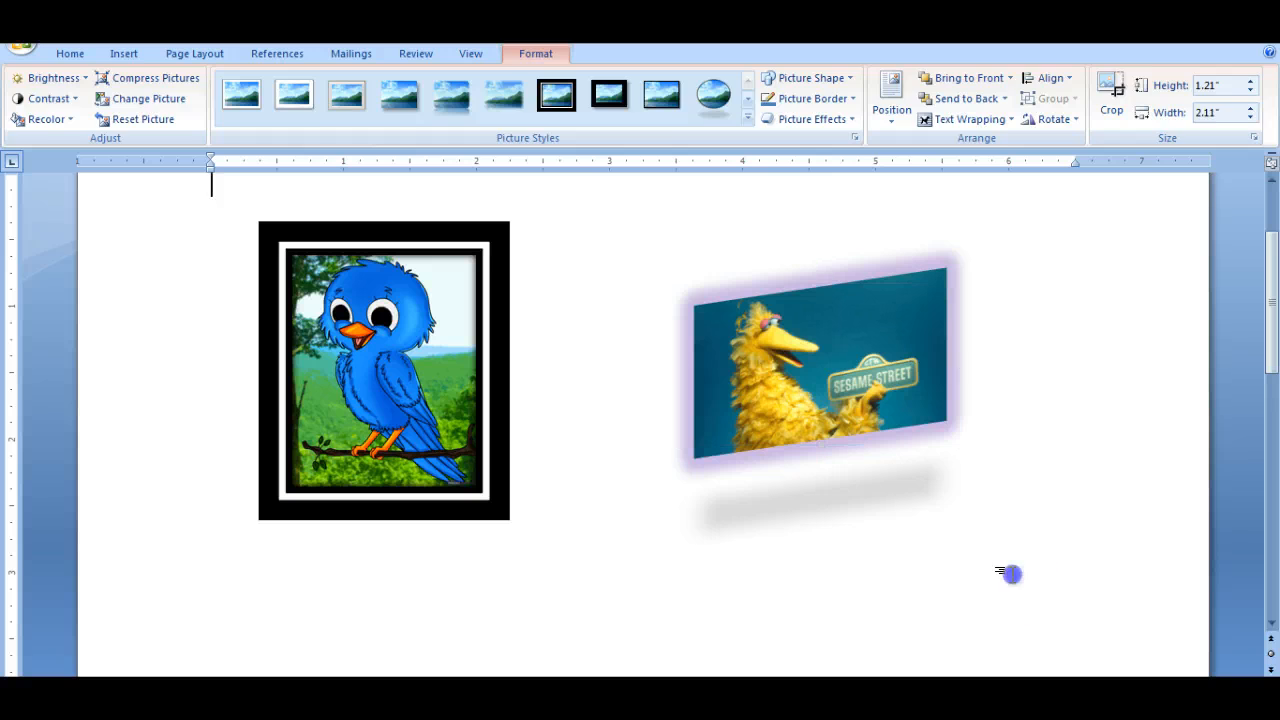
{"action": "left_click", "coordinate": [1016, 560]}
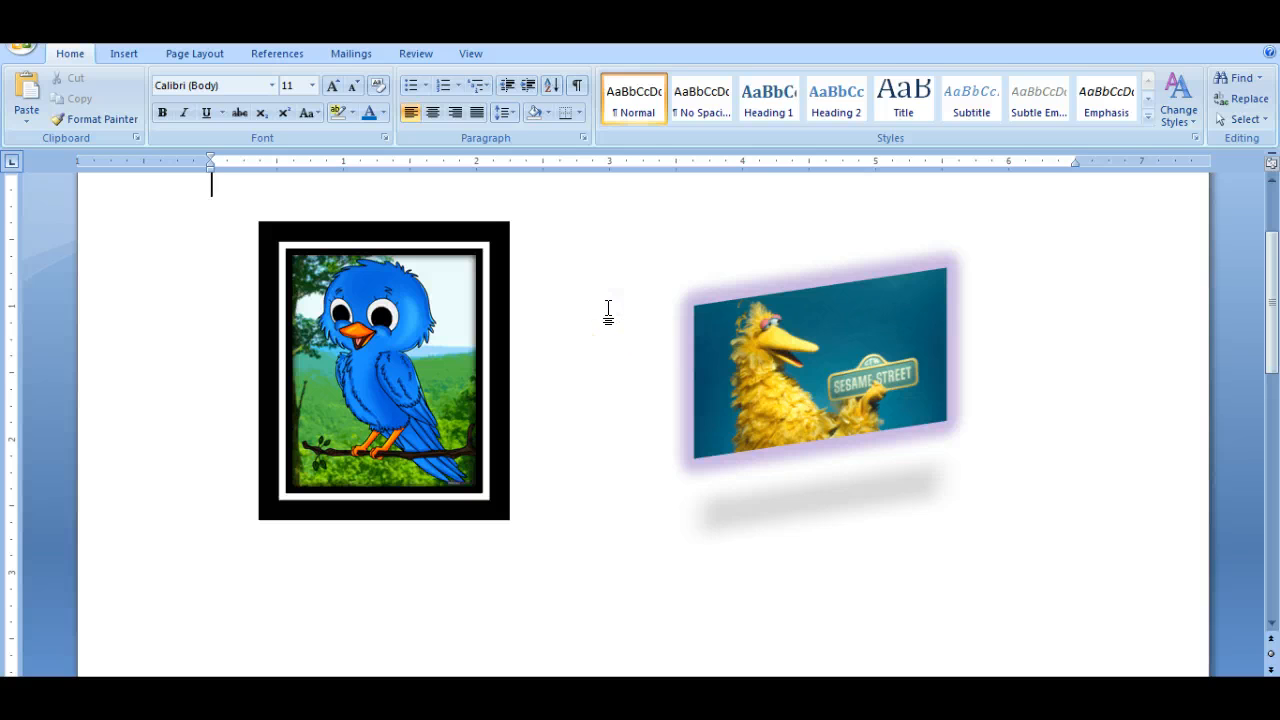
{"action": "left_click", "coordinate": [791, 308]}
{"action": "left_click", "coordinate": [877, 286]}
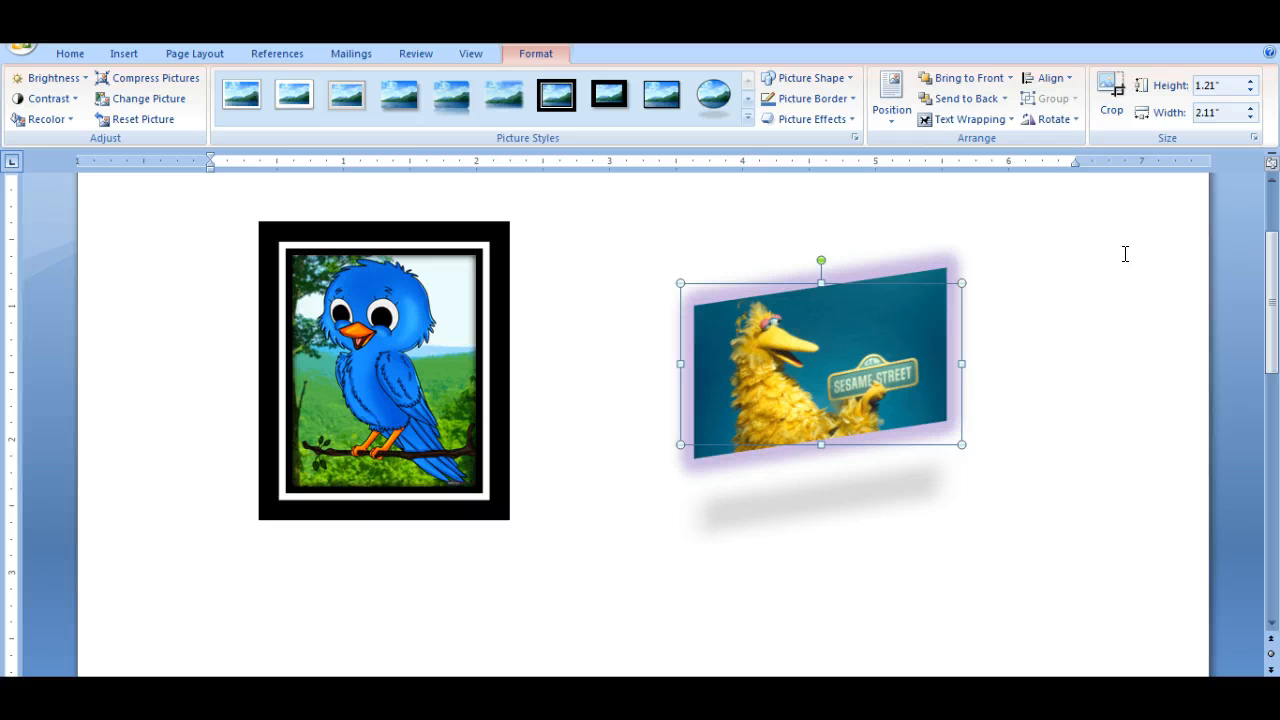
{"action": "left_click", "coordinate": [1085, 490]}
{"action": "left_click_drag", "start_coordinate": [1266, 251], "coordinate": [1273, 355]}
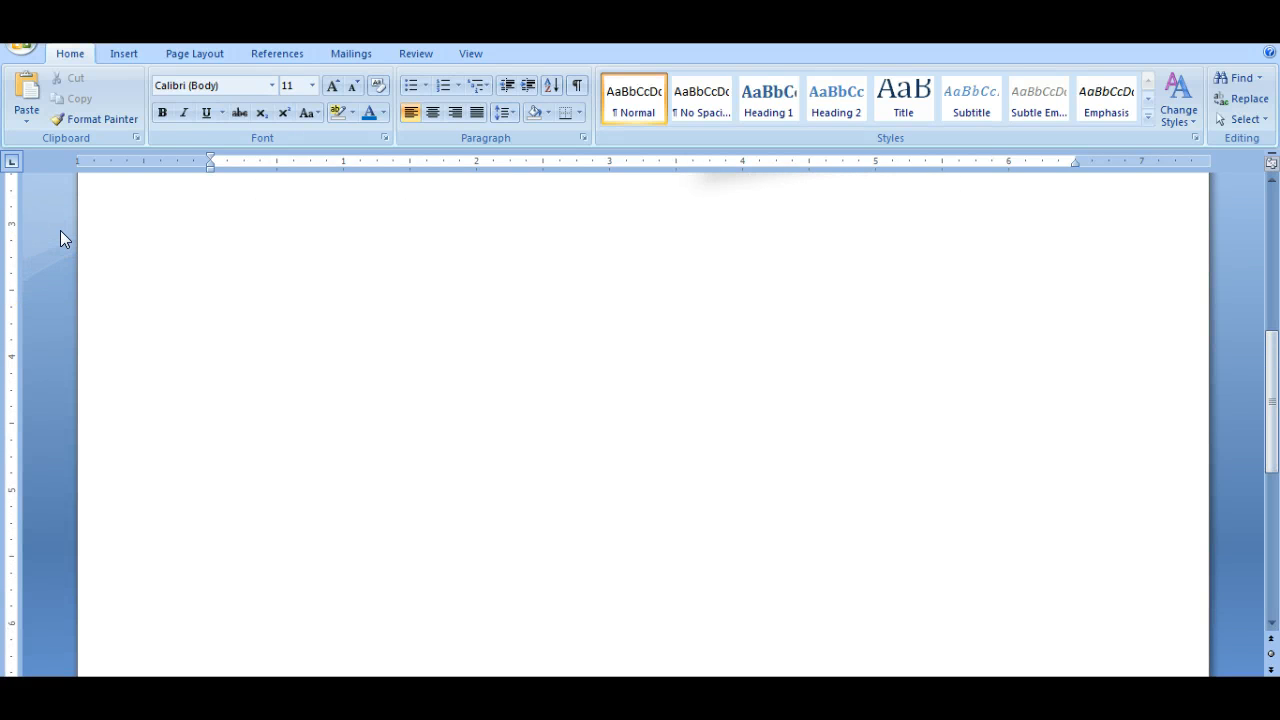
{"action": "left_click", "coordinate": [1268, 398]}
{"action": "left_click_drag", "start_coordinate": [1268, 398], "coordinate": [1266, 281]}
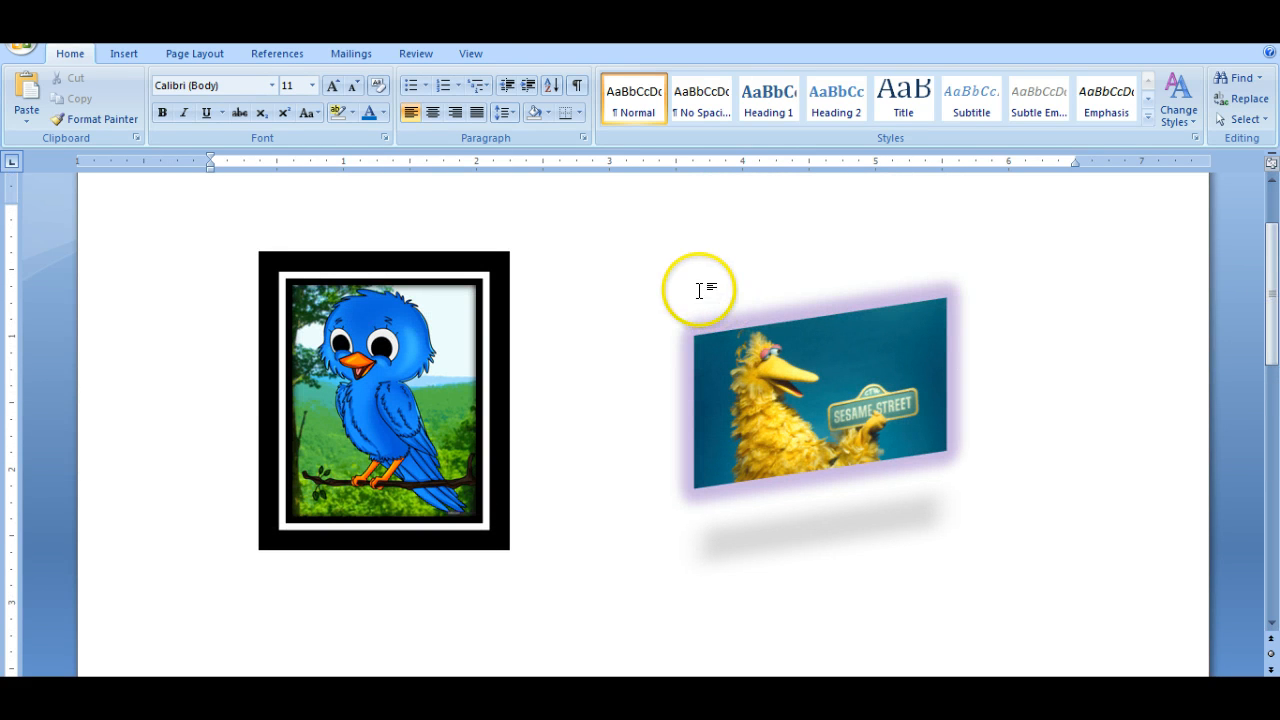
- Set the document's page color to a light blue theme color
{"action": "left_click", "coordinate": [225, 246]}
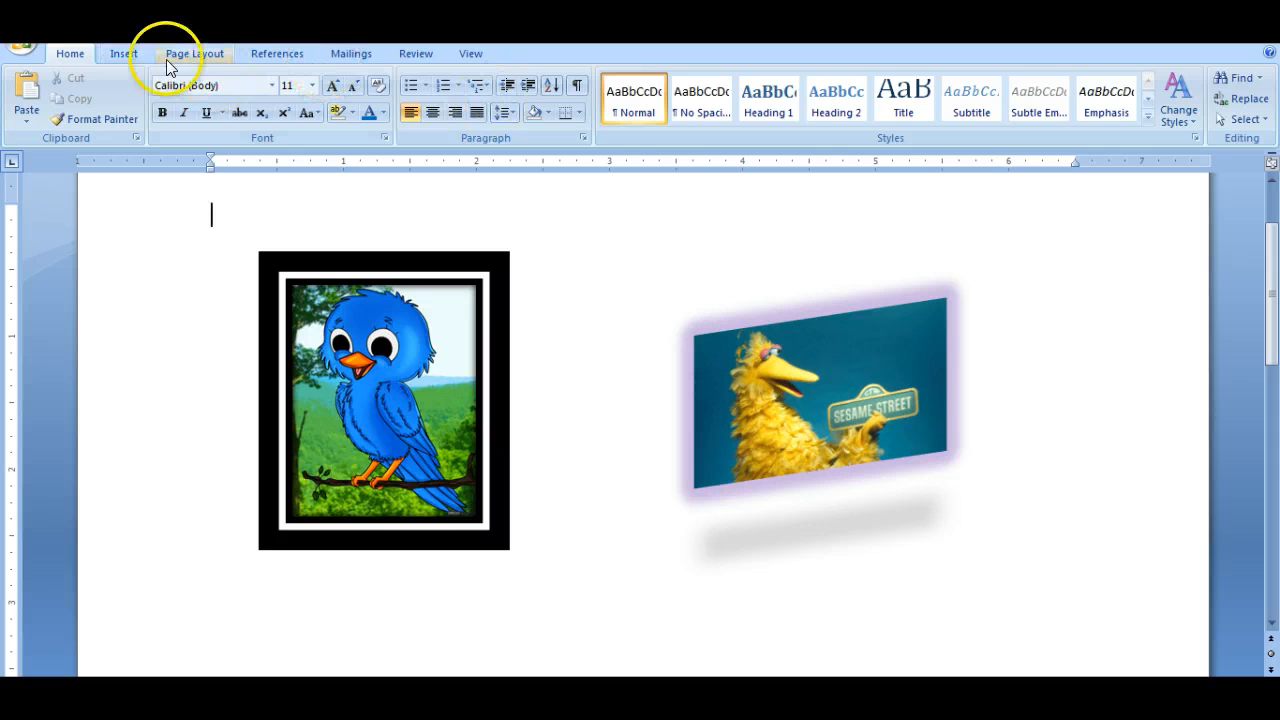
{"action": "left_click", "coordinate": [193, 54]}
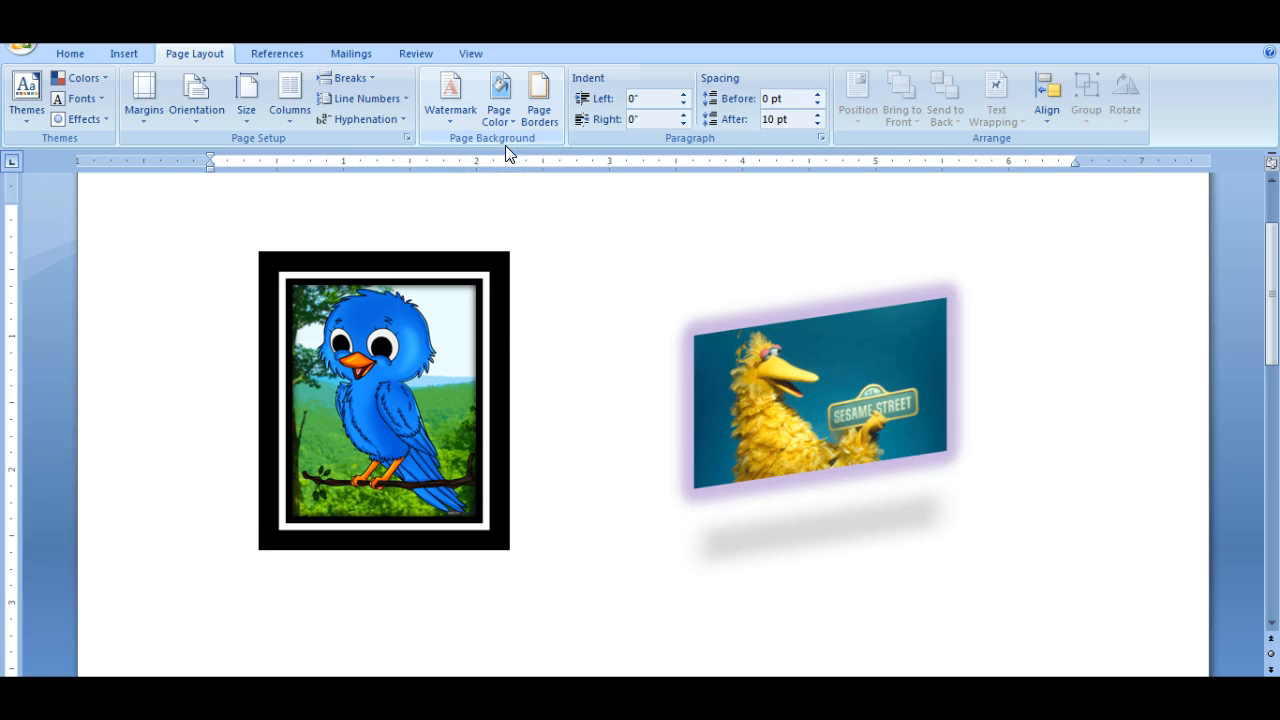
{"action": "left_click", "coordinate": [497, 95]}
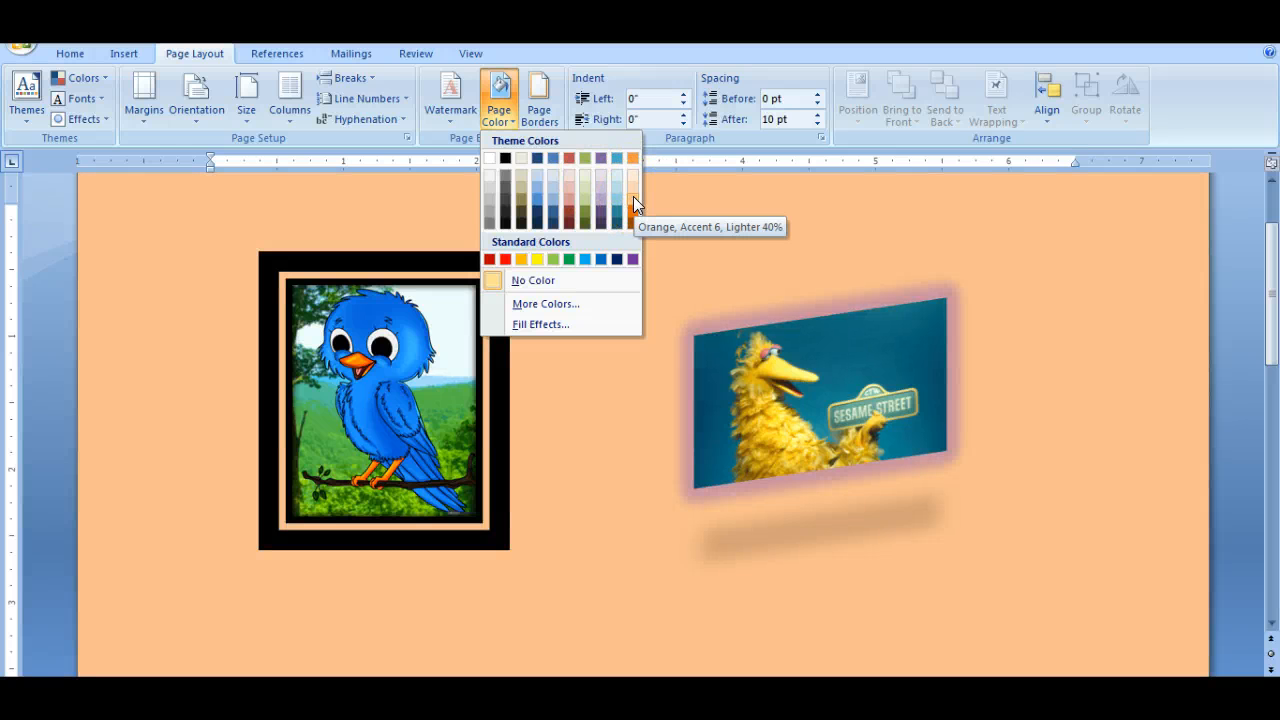
{"action": "left_click", "coordinate": [544, 197]}
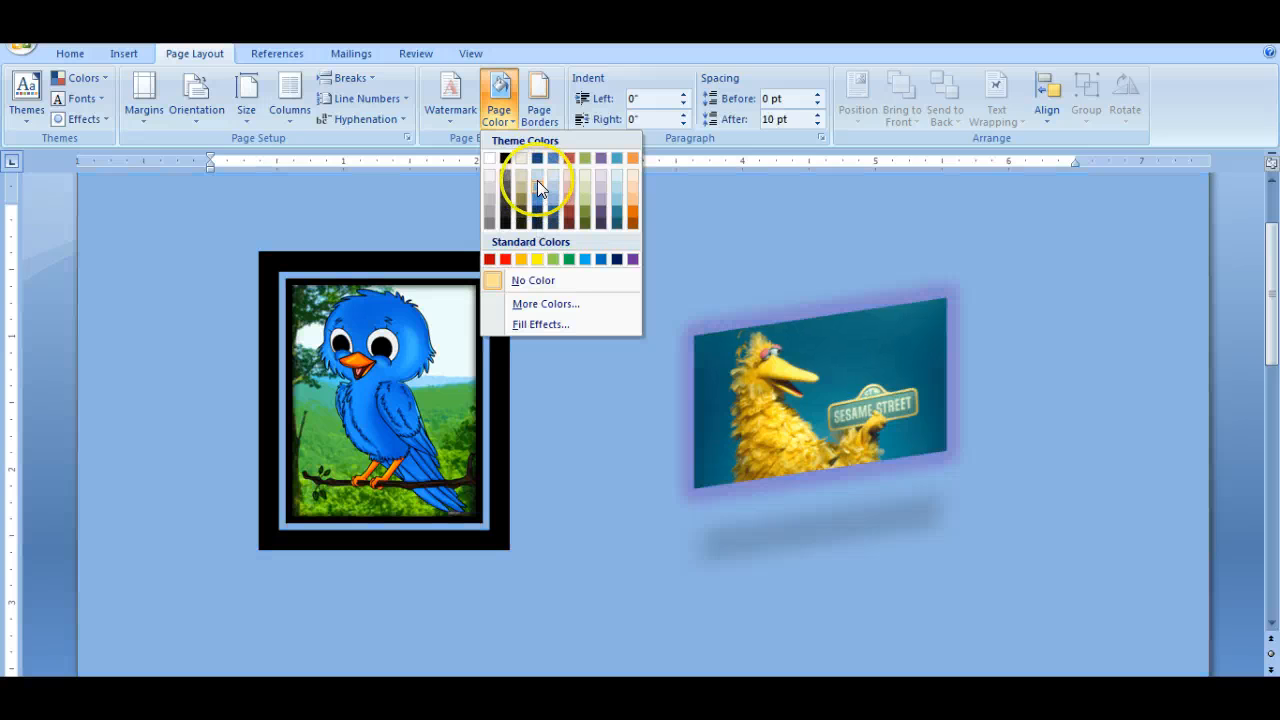
{"action": "left_click", "coordinate": [538, 185]}
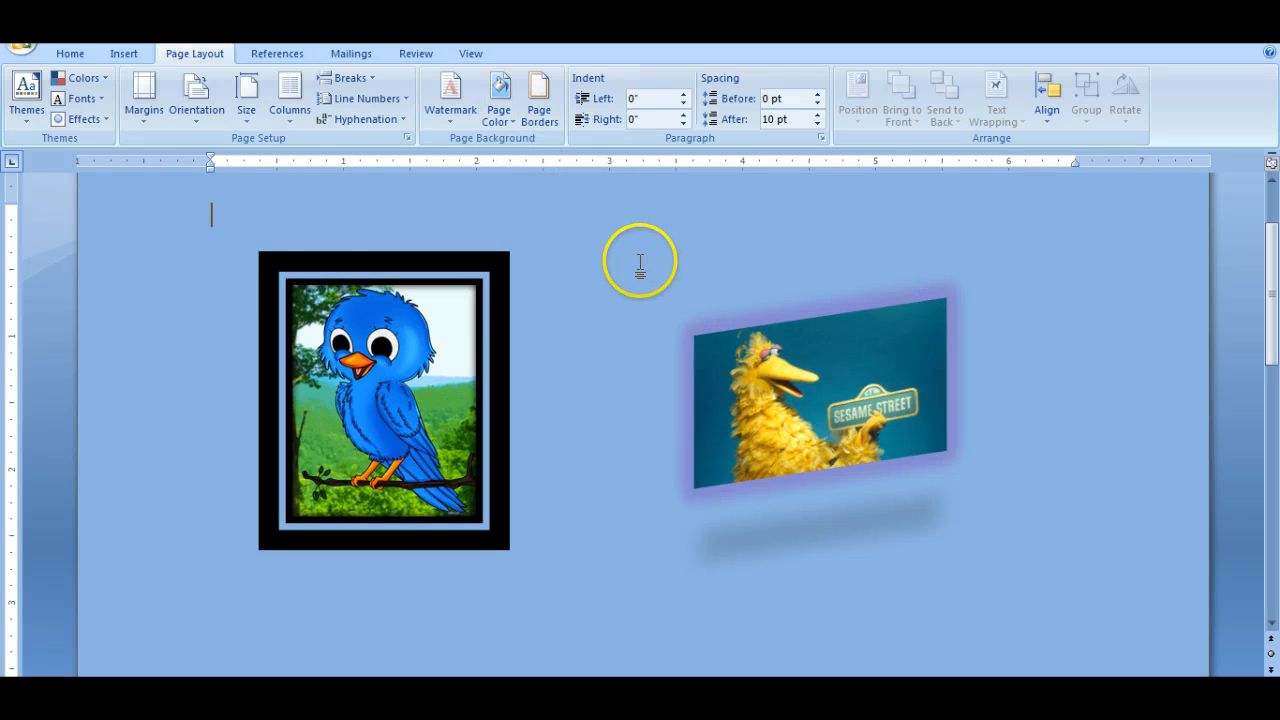
- Add a yellow gingerbread-man art border around the pages of the whole document
{"action": "left_click", "coordinate": [538, 105]}
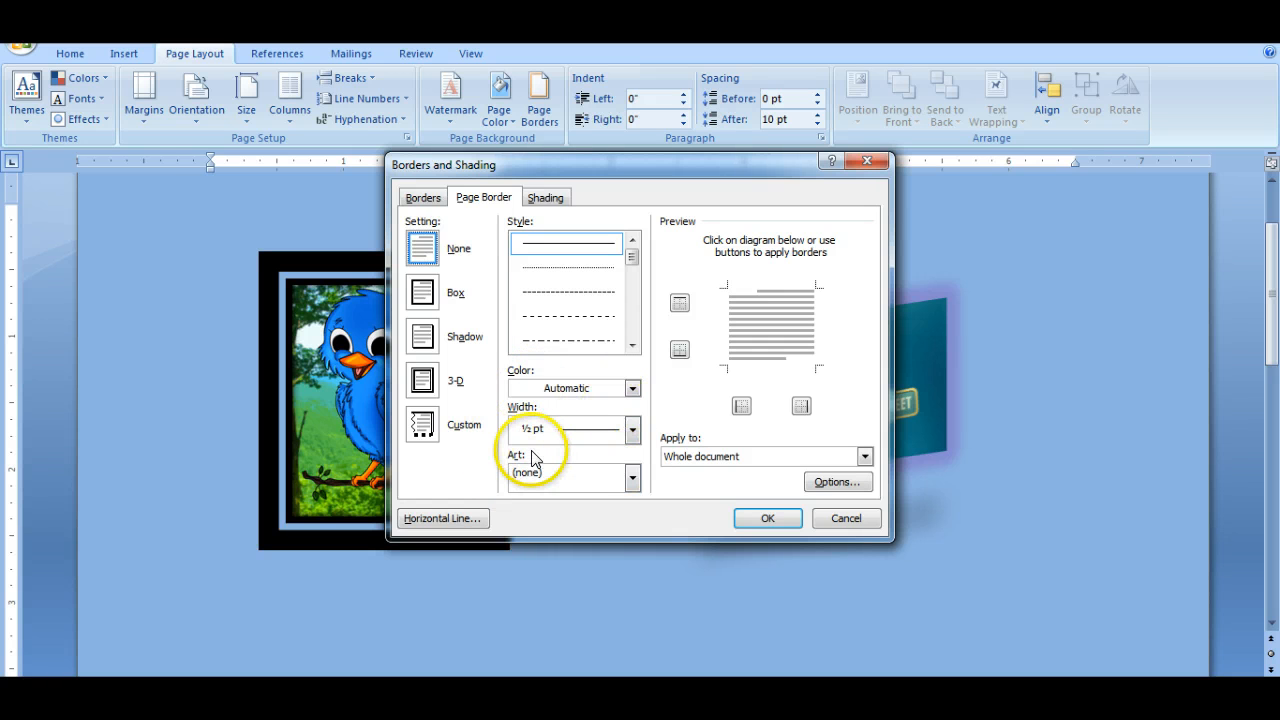
{"action": "left_click", "coordinate": [632, 477]}
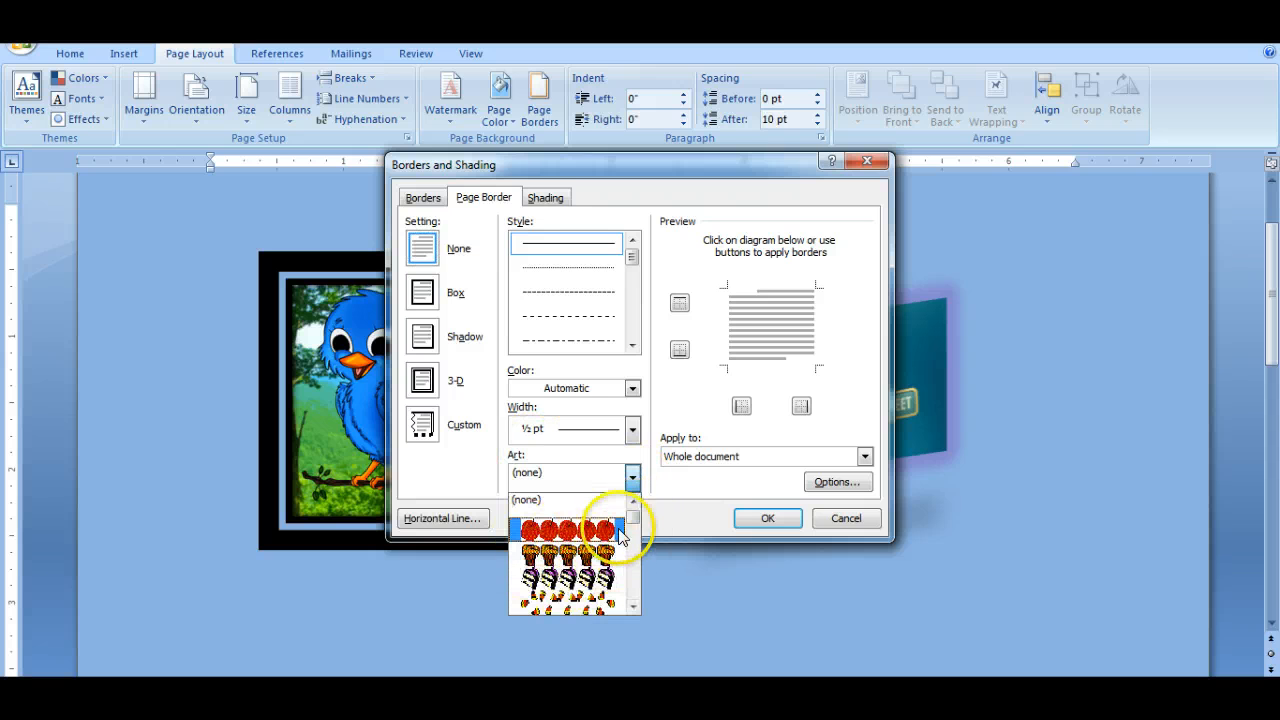
{"action": "left_click_drag", "start_coordinate": [634, 520], "coordinate": [628, 557]}
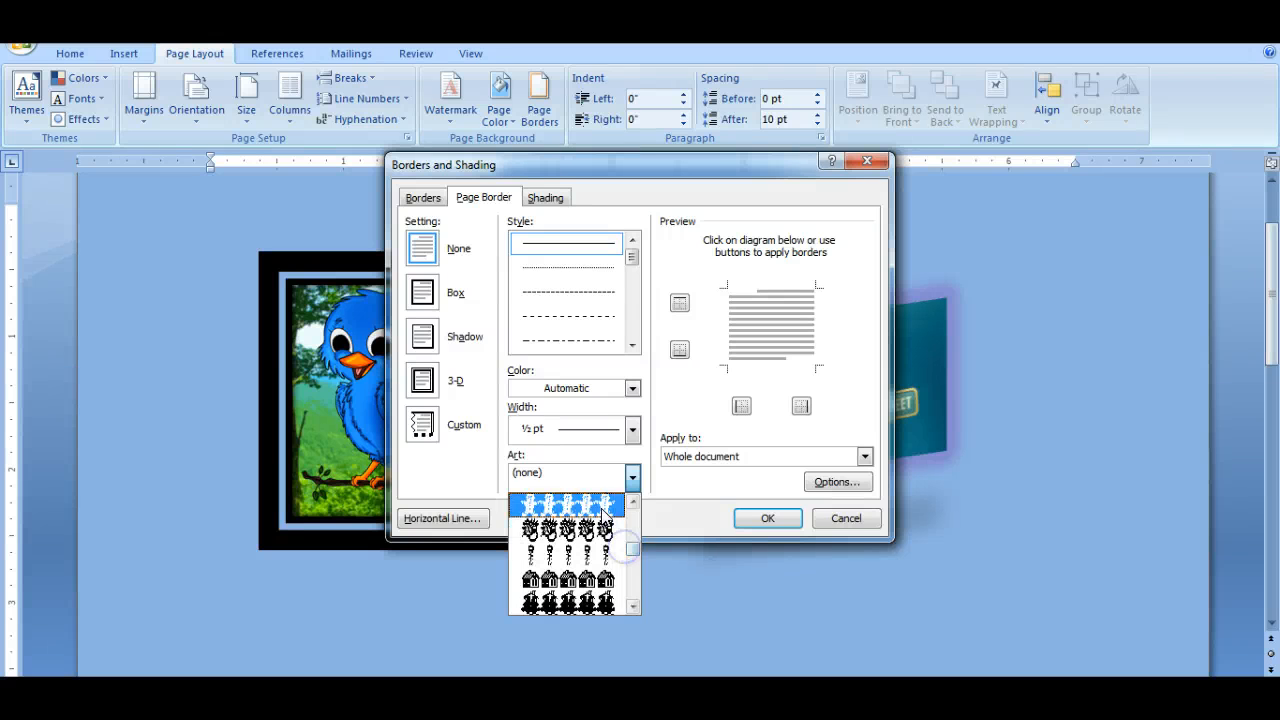
{"action": "left_click", "coordinate": [598, 505]}
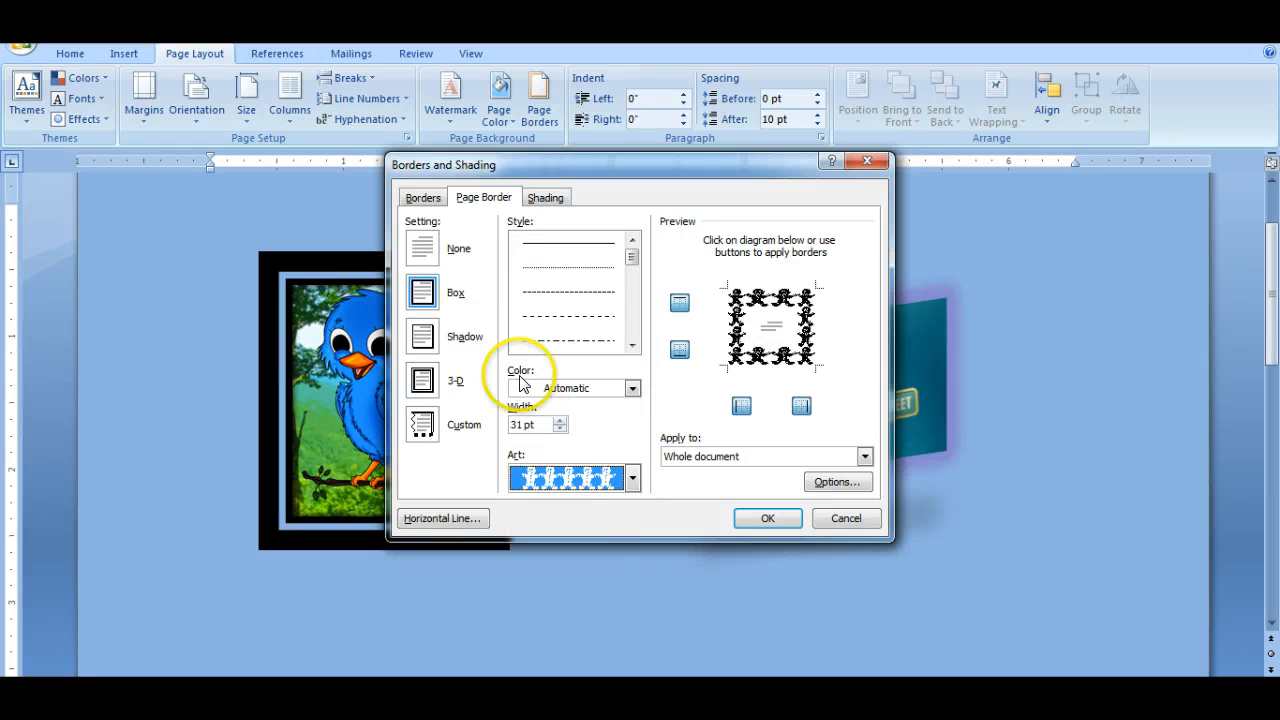
{"action": "left_click", "coordinate": [634, 389]}
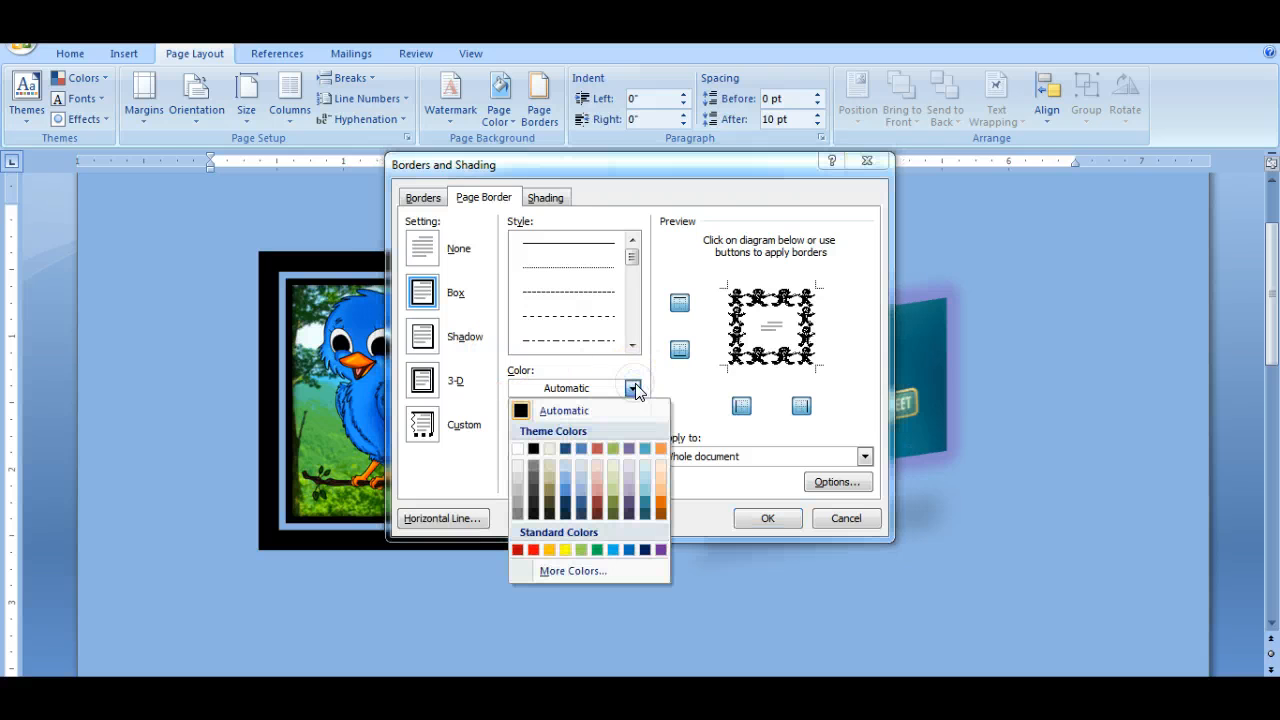
{"action": "left_click", "coordinate": [566, 549]}
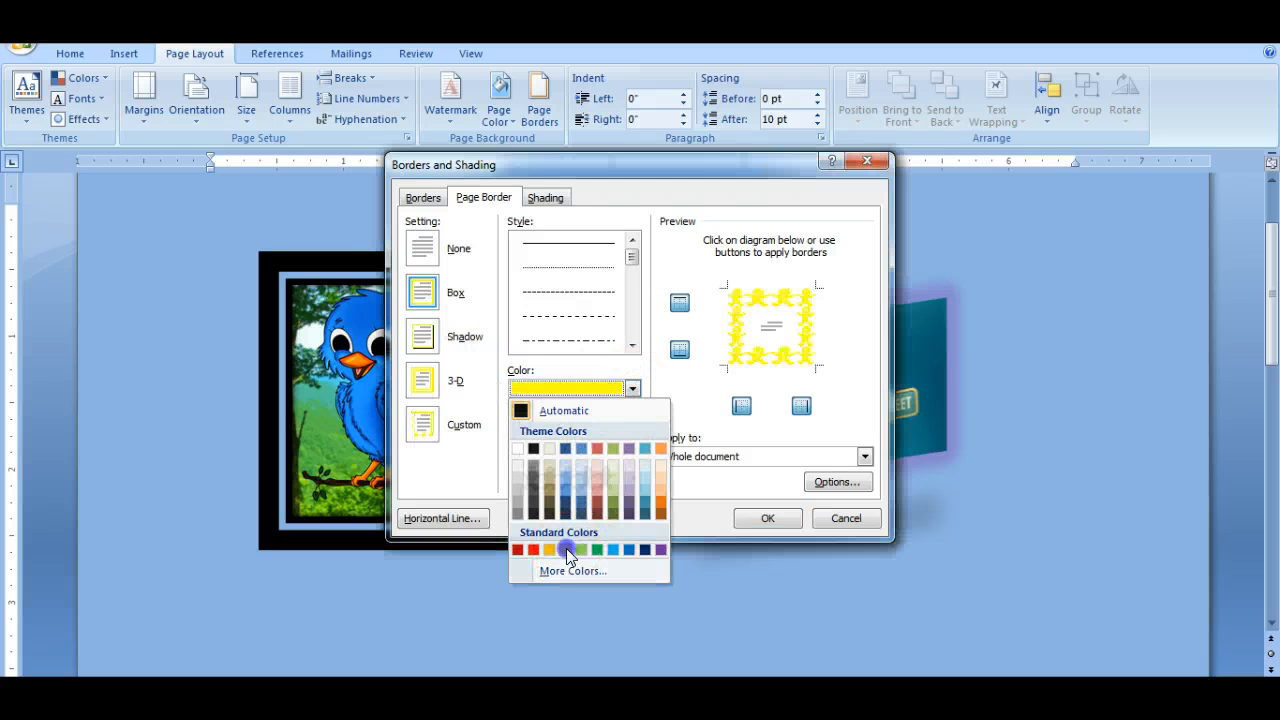
{"action": "left_click", "coordinate": [767, 519]}
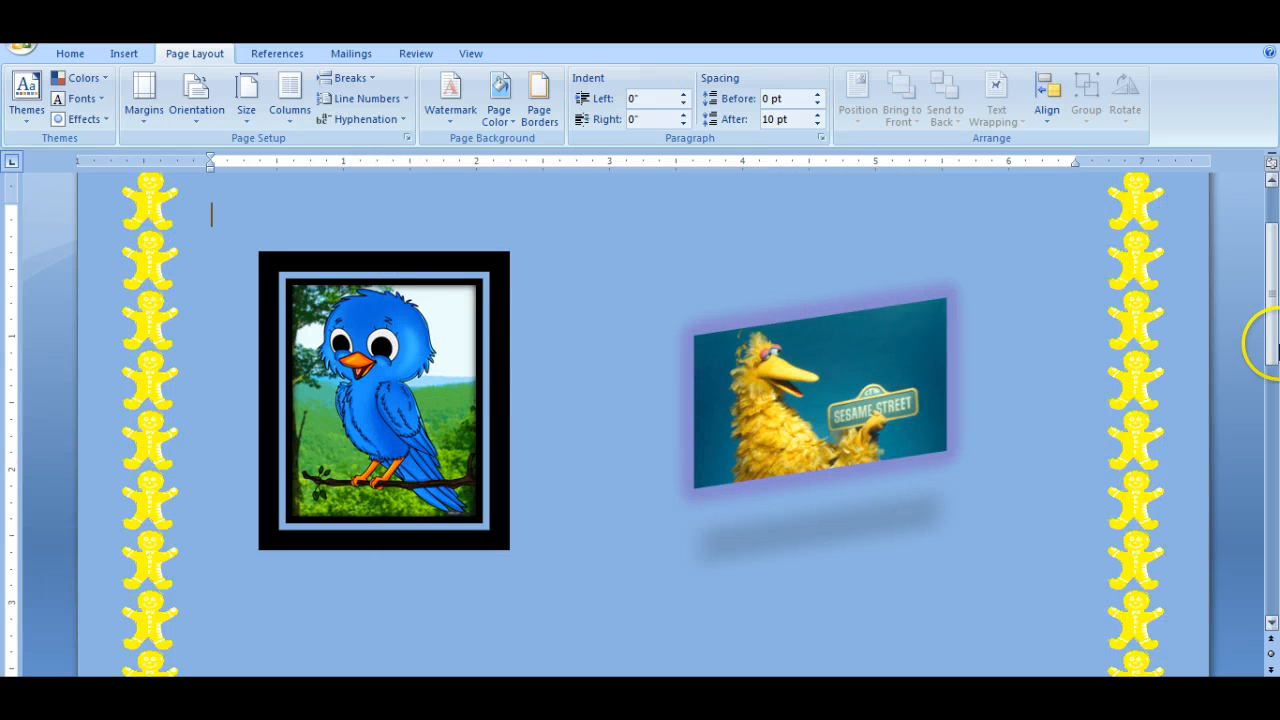
{"action": "mouse_move", "coordinate": [1271, 304]}
{"action": "left_mouse_down"}
{"action": "mouse_move", "coordinate": [1276, 269]}
{"action": "mouse_move", "coordinate": [1274, 556]}
{"action": "mouse_move", "coordinate": [1276, 278]}
{"action": "mouse_move", "coordinate": [1276, 458]}
{"action": "mouse_move", "coordinate": [1276, 292]}
{"action": "left_mouse_up"}
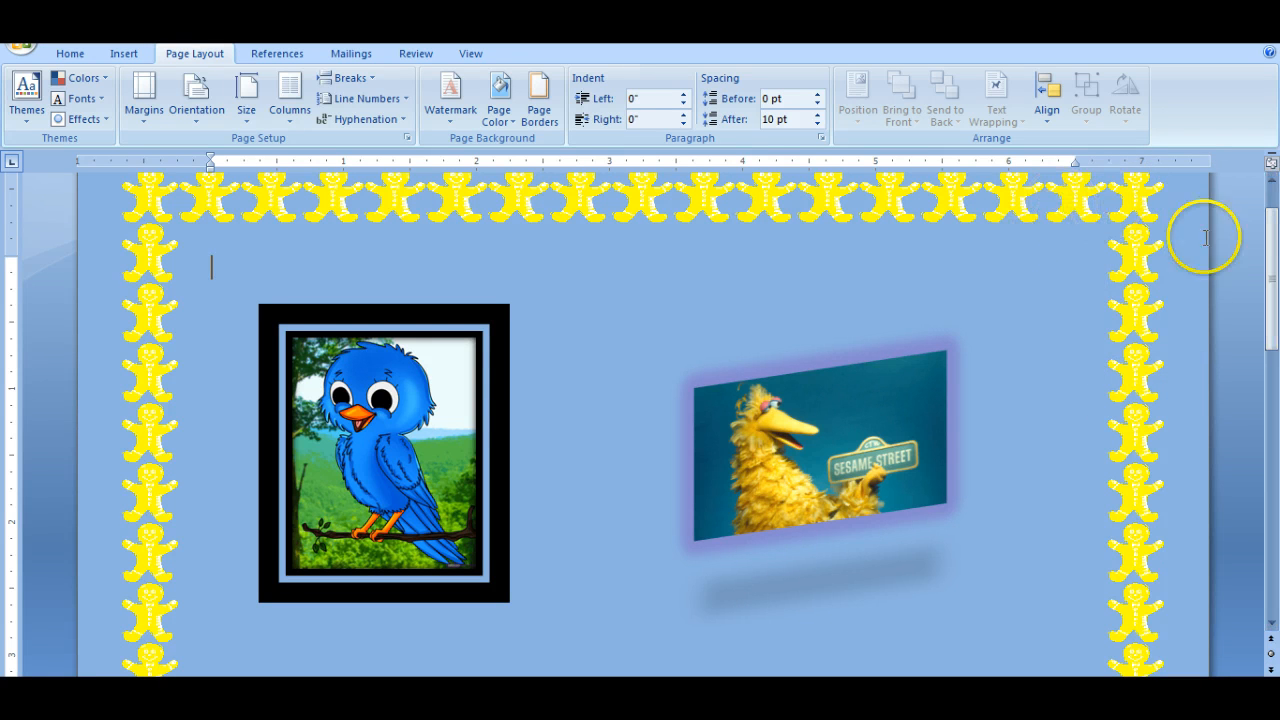
- Insert a Basic Radial SmartArt graphic into the blank area below the two bird pictures
{"action": "left_click_drag", "start_coordinate": [1271, 215], "coordinate": [1273, 366]}
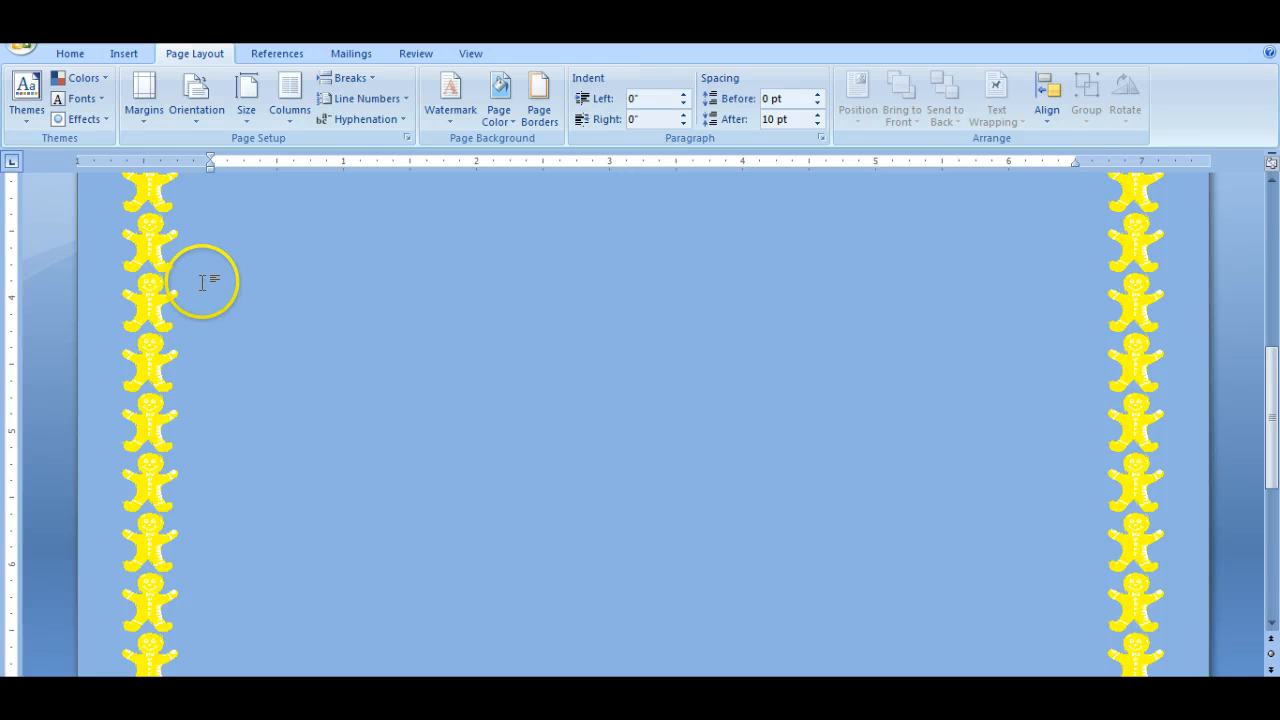
{"action": "left_click", "coordinate": [122, 54]}
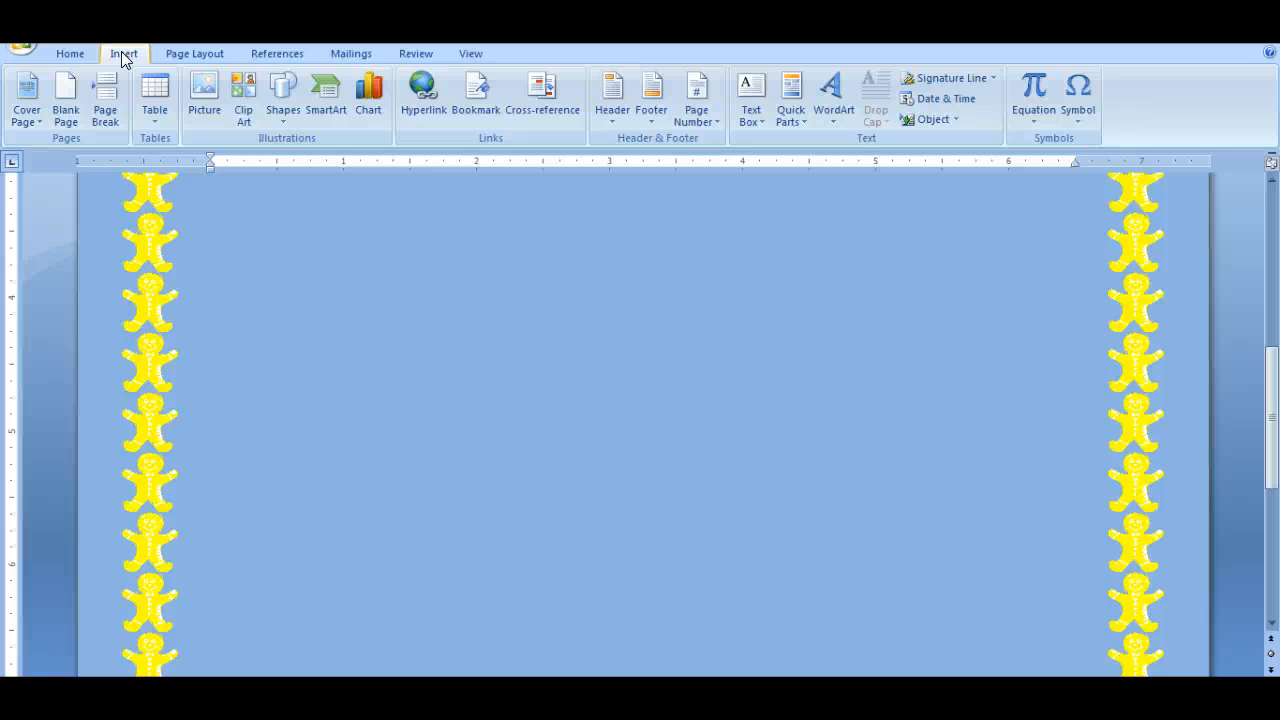
{"action": "left_click", "coordinate": [333, 101]}
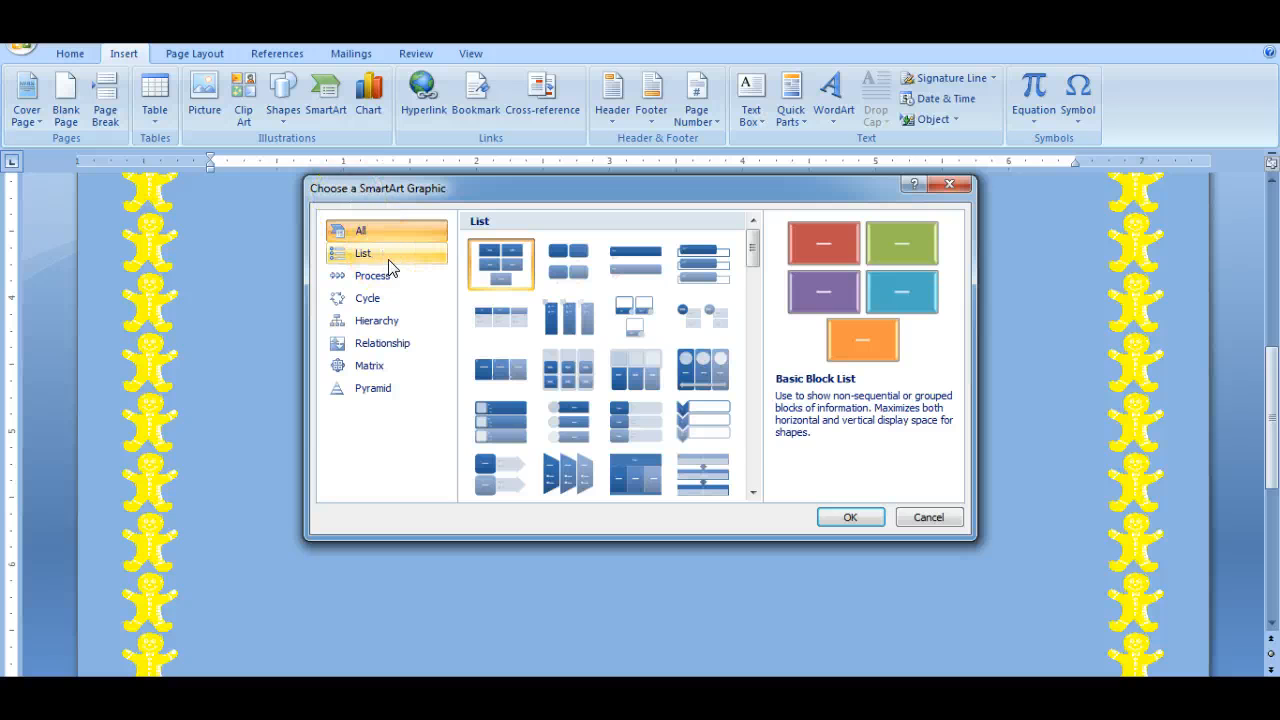
{"action": "left_click", "coordinate": [362, 253]}
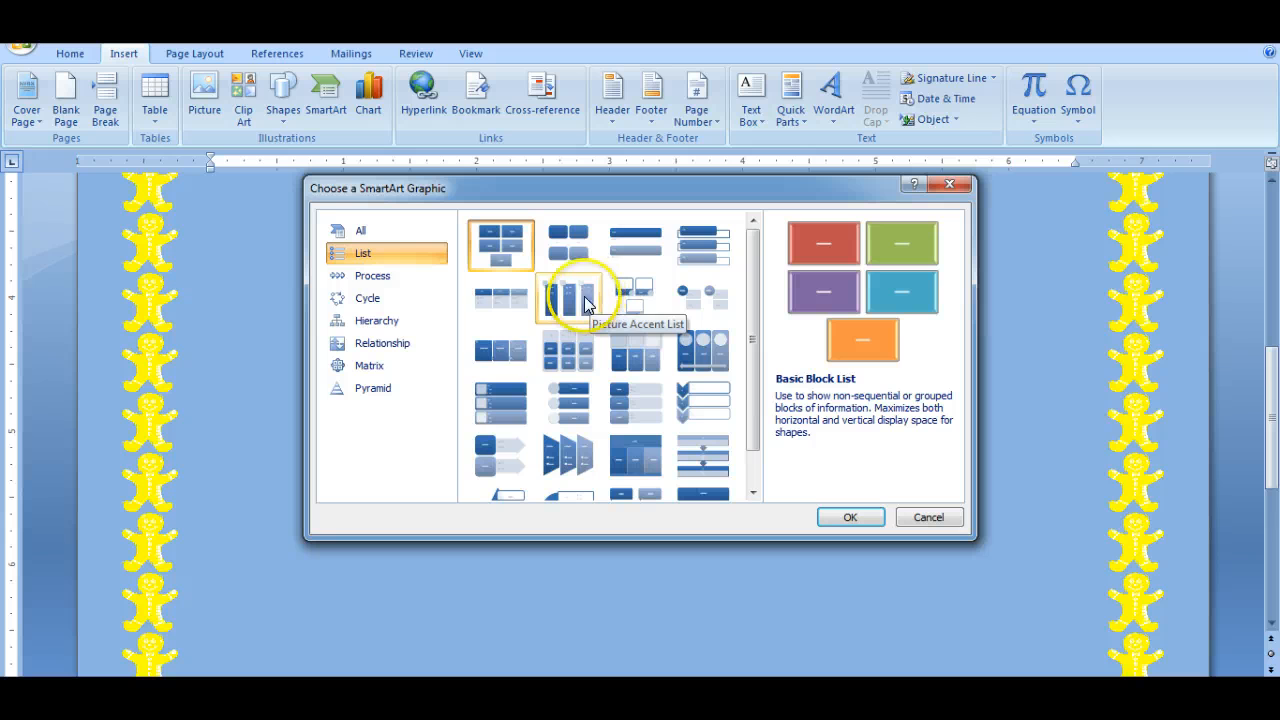
{"action": "left_click", "coordinate": [375, 273]}
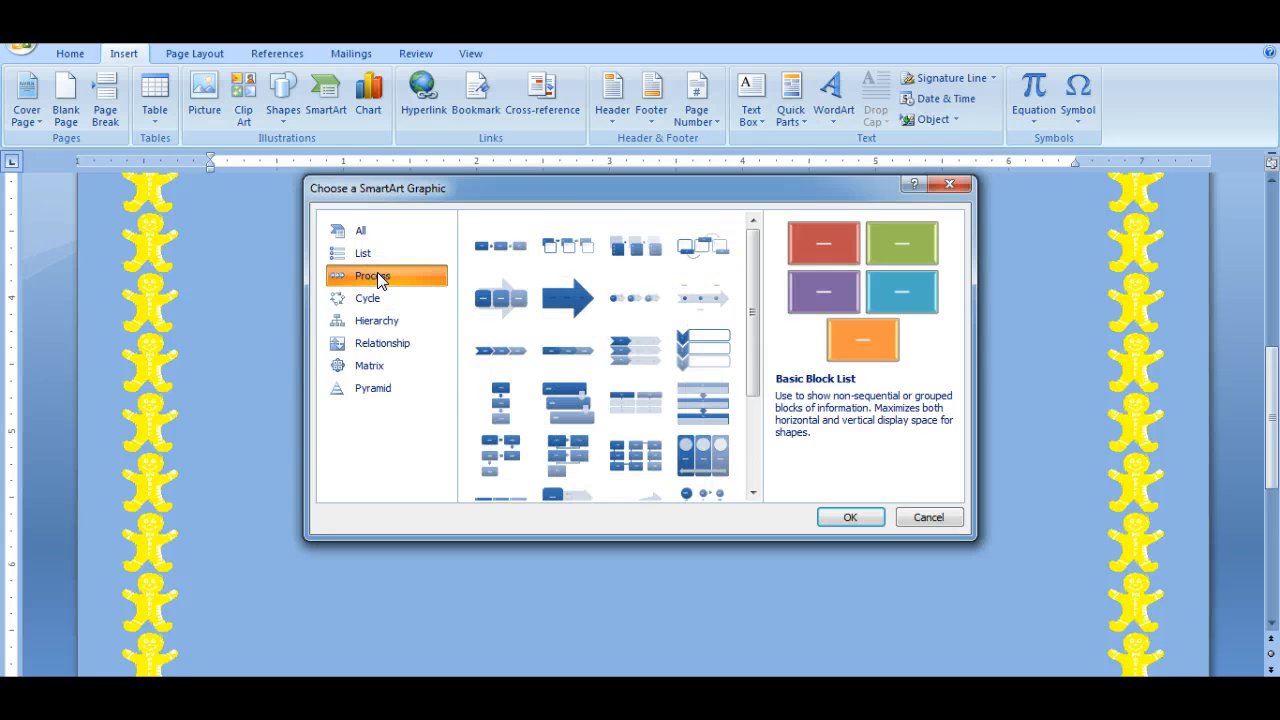
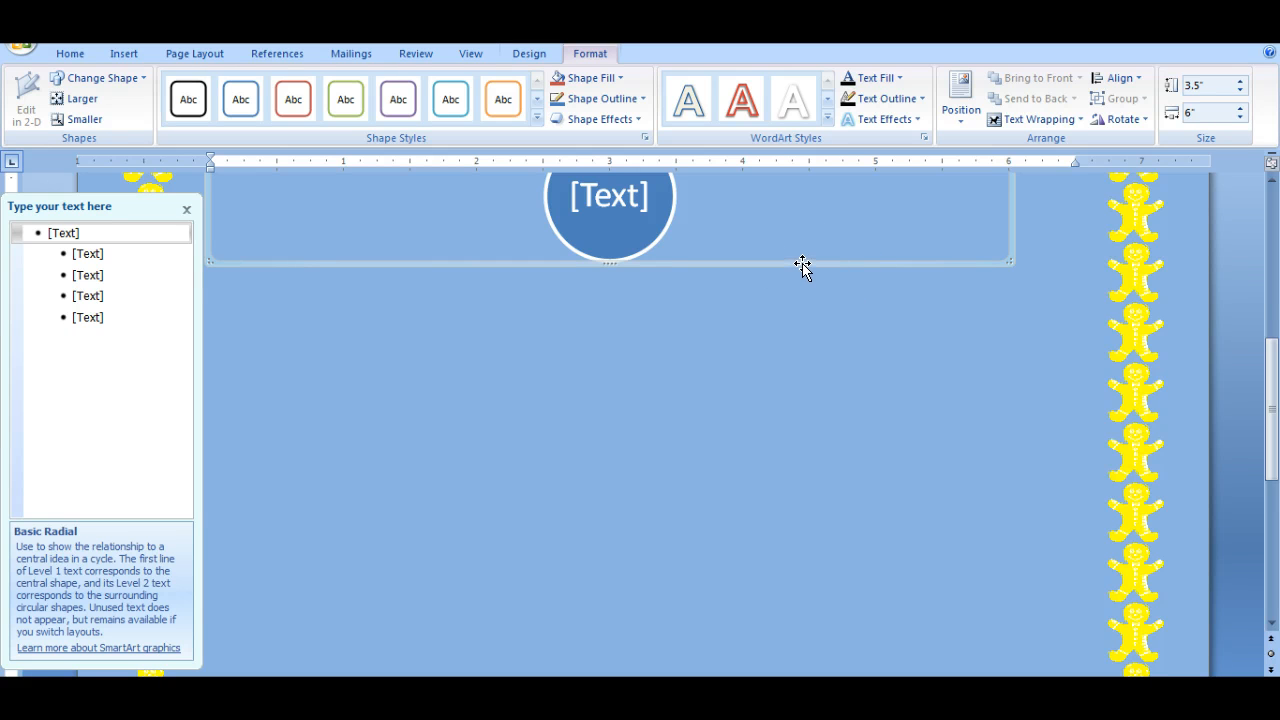
- Move the Basic Radial graphic down the page into the empty space below the pictures
{"action": "left_click_drag", "start_coordinate": [802, 263], "coordinate": [845, 617]}
{"action": "mouse_move", "coordinate": [1266, 423]}
{"action": "left_mouse_down"}
{"action": "mouse_move", "coordinate": [1272, 405]}
{"action": "mouse_move", "coordinate": [1272, 417]}
{"action": "left_mouse_up"}
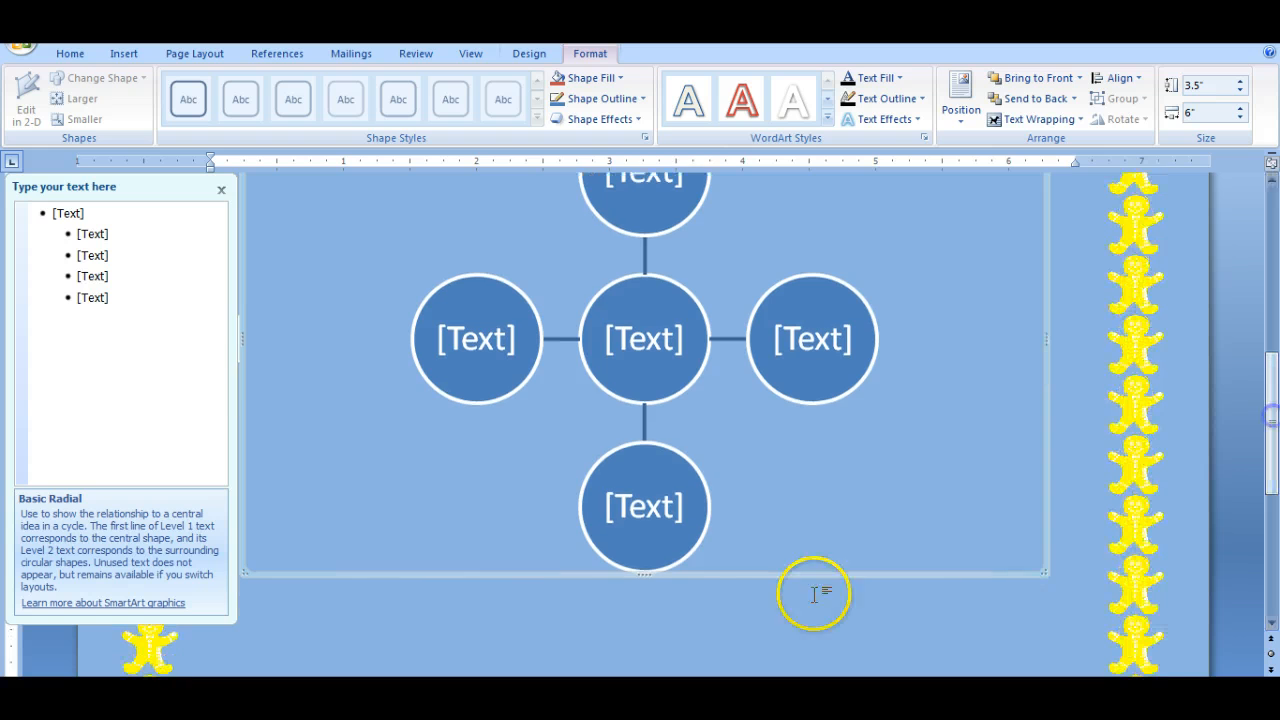
{"action": "left_click_drag", "start_coordinate": [737, 577], "coordinate": [750, 641]}
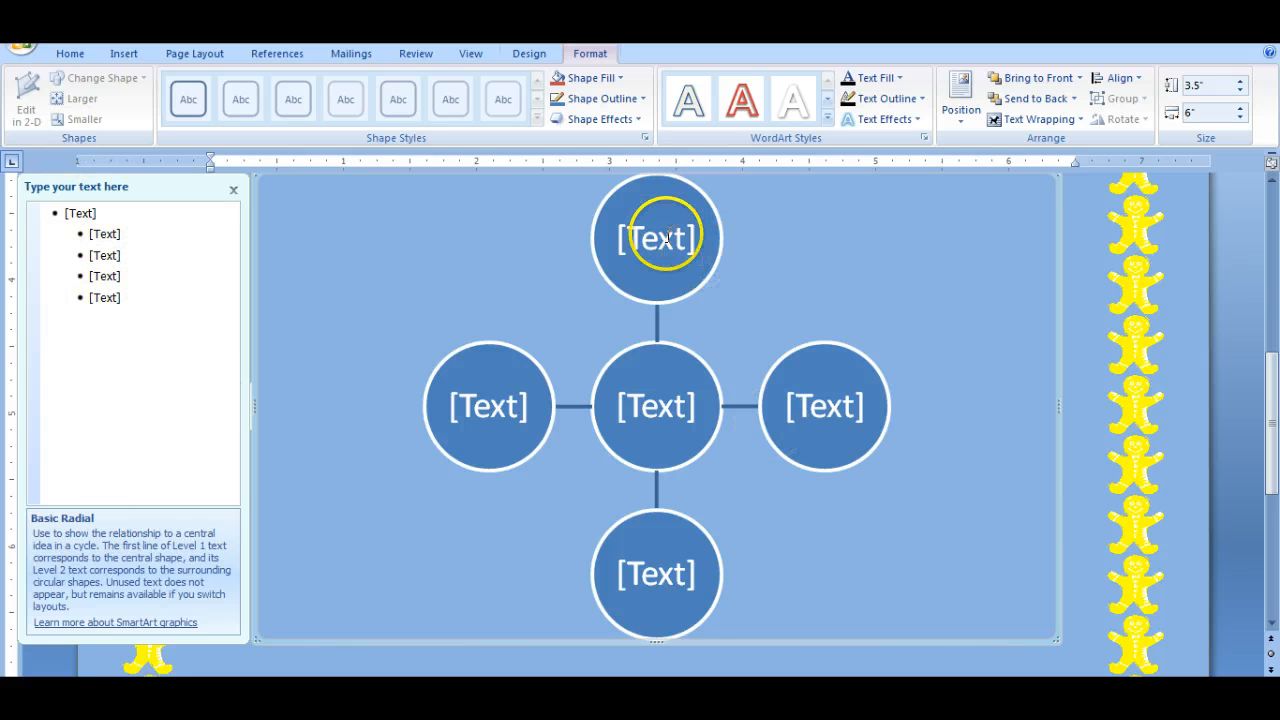
{"action": "left_click", "coordinate": [662, 410]}
{"action": "left_click", "coordinate": [823, 405]}
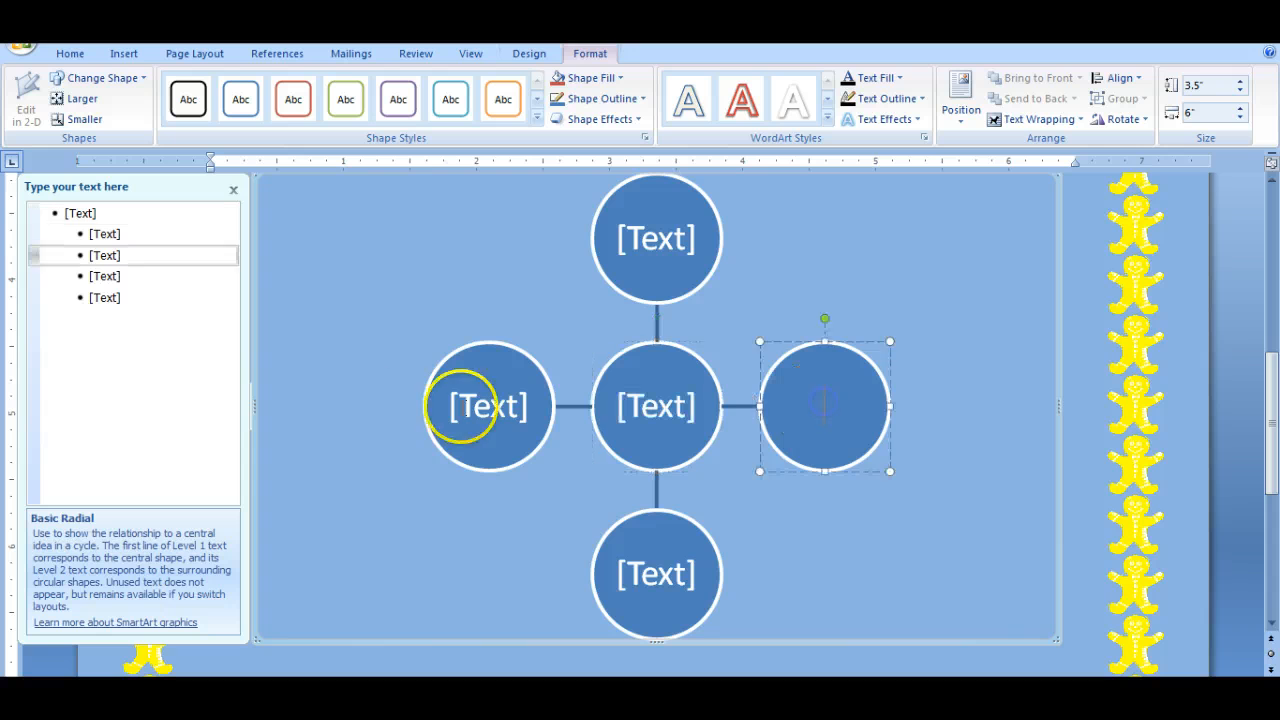
{"action": "left_click", "coordinate": [477, 405]}
{"action": "left_click", "coordinate": [648, 555]}
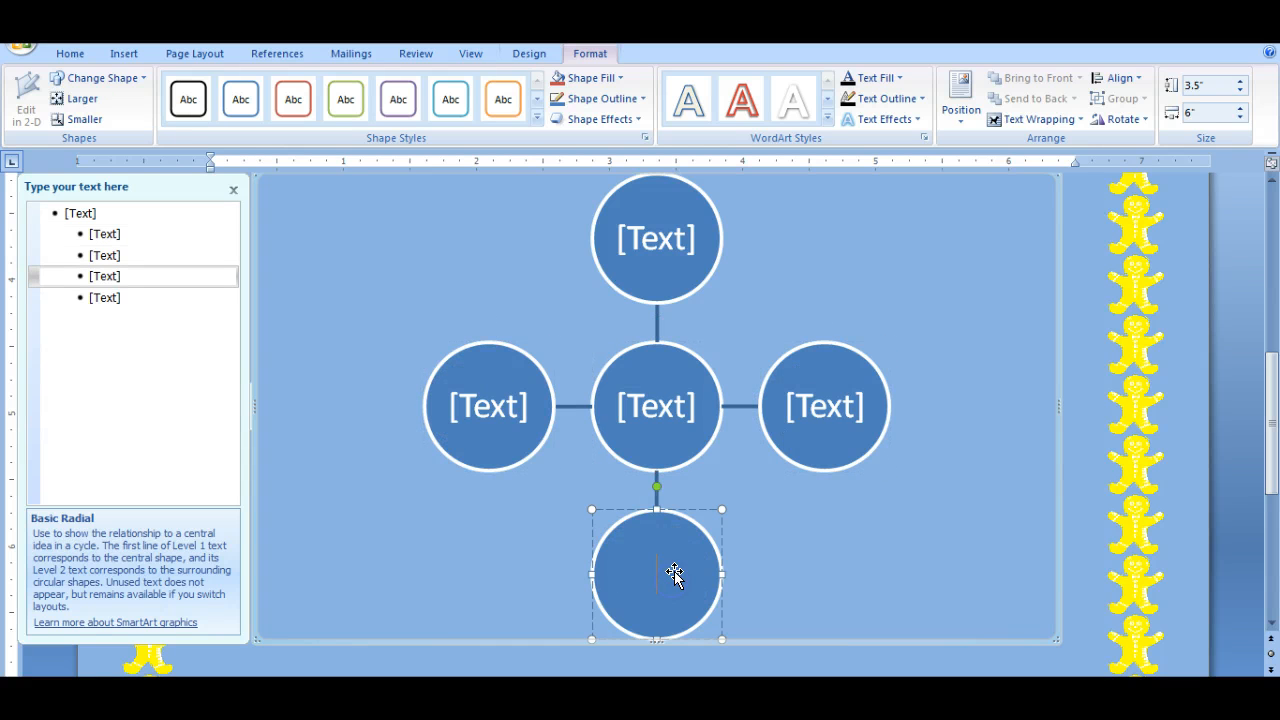
- Label the center circle A and the outer circles B, C, D and E clockwise from the top one
{"action": "left_click", "coordinate": [658, 408]}
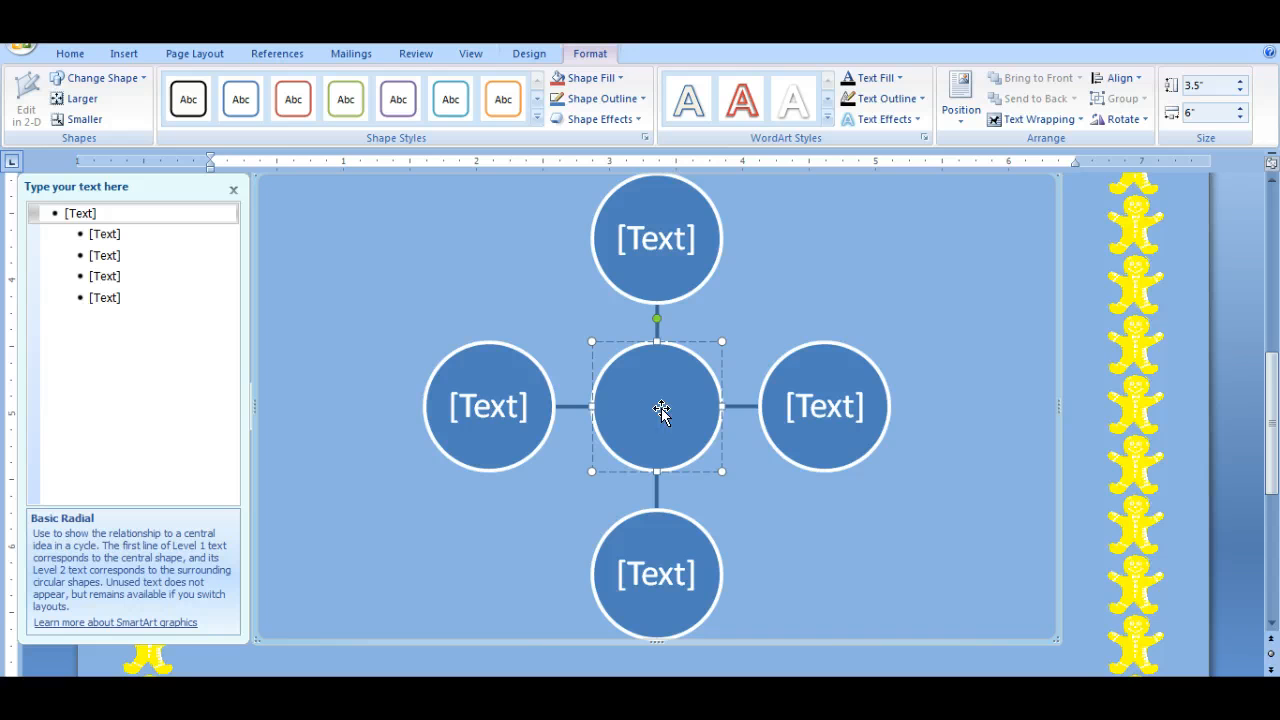
{"action": "type", "text": "A"}
{"action": "left_click", "coordinate": [655, 208]}
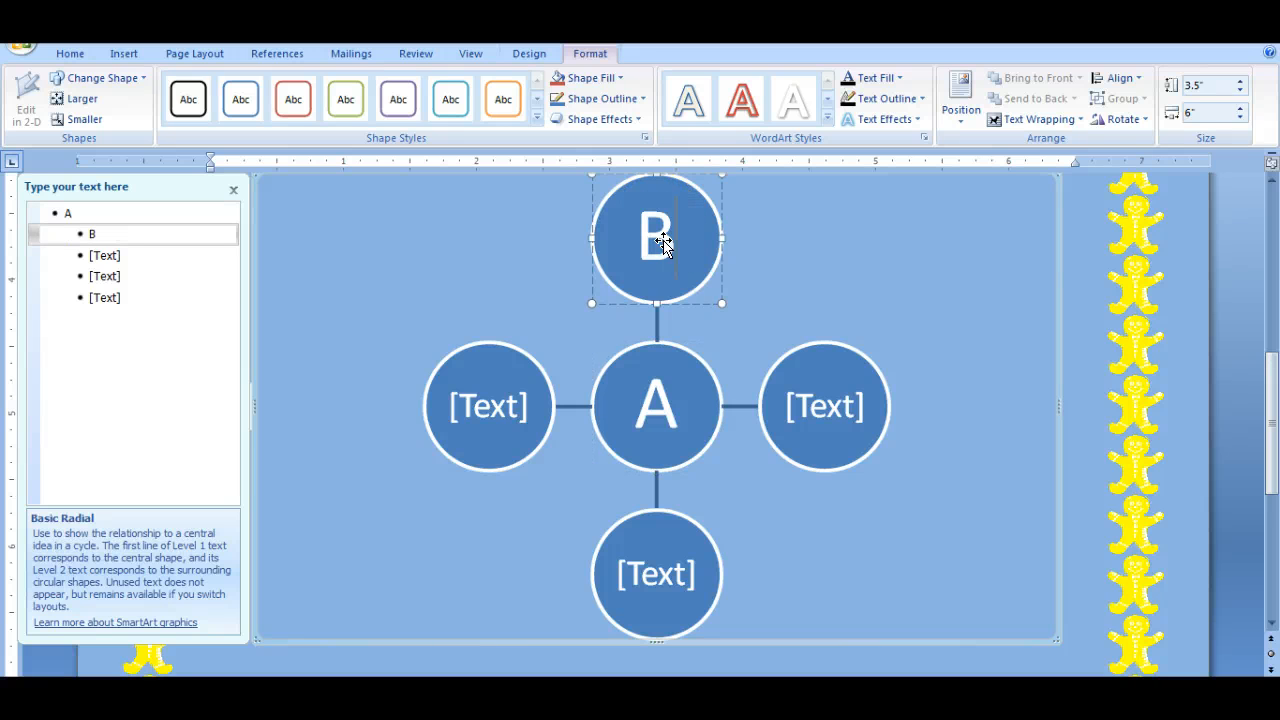
{"action": "left_click", "coordinate": [835, 402]}
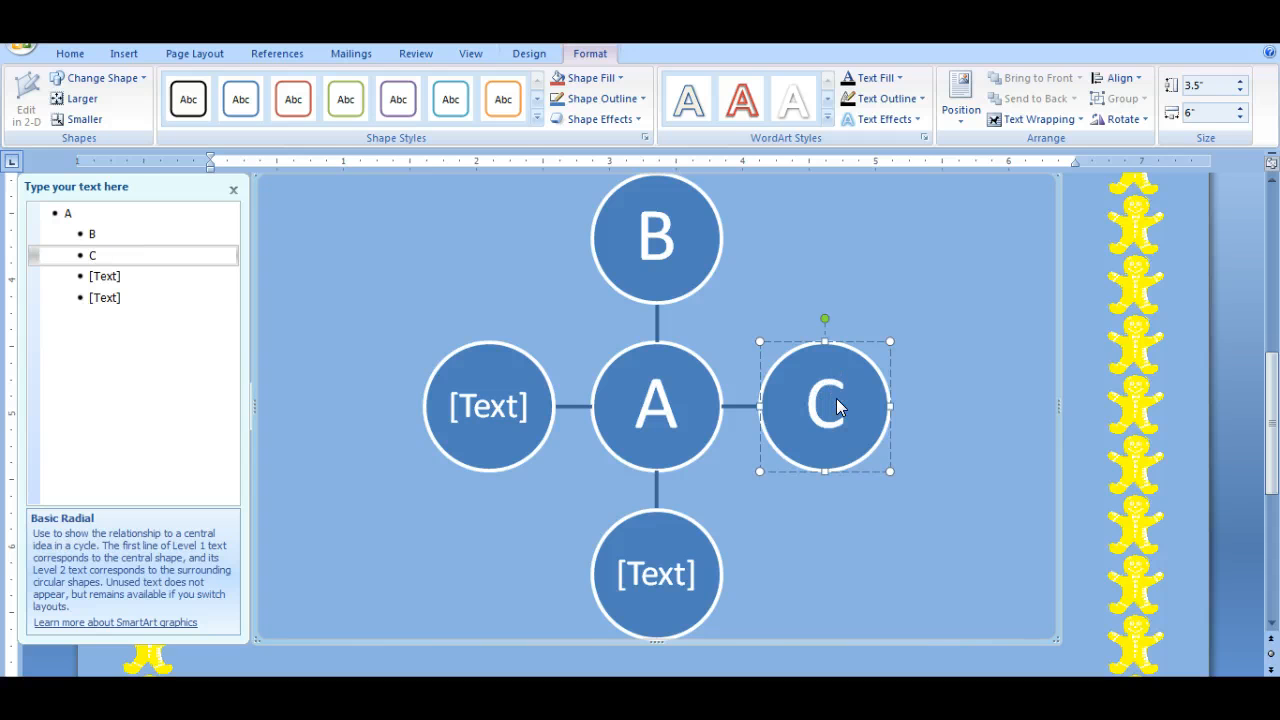
{"action": "left_click", "coordinate": [669, 555]}
{"action": "type", "text": "D"}
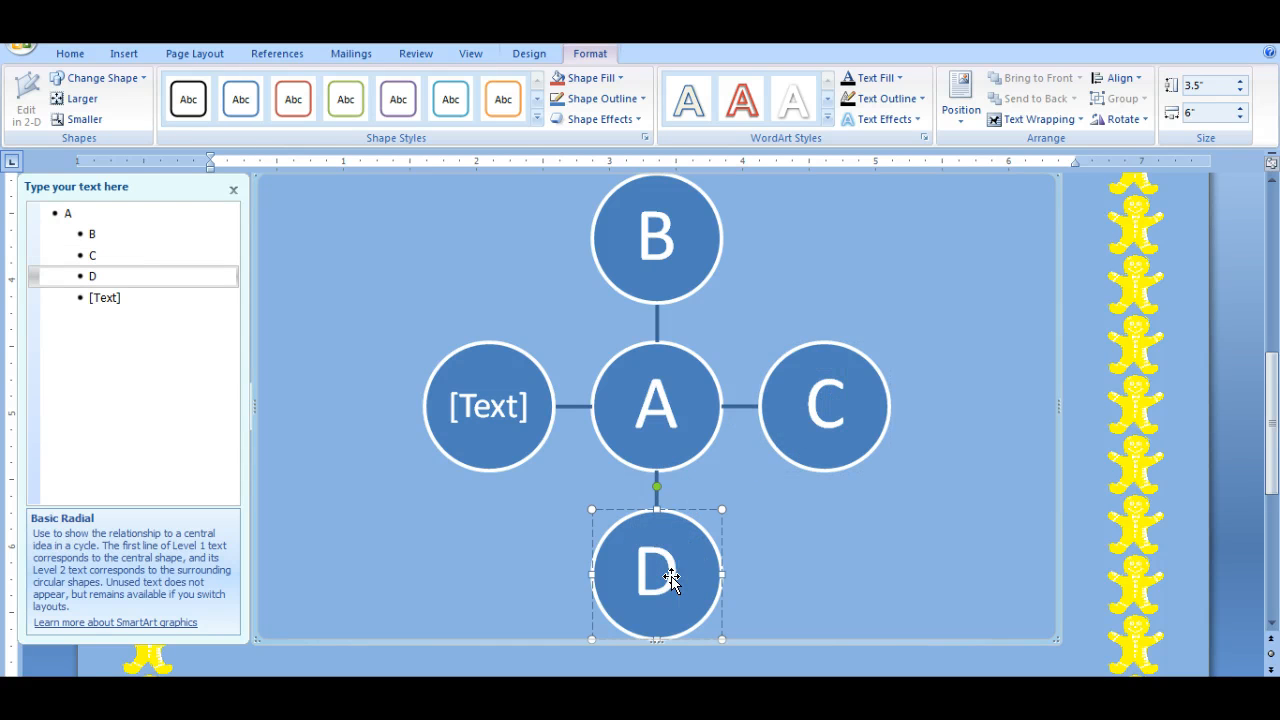
{"action": "left_click", "coordinate": [489, 400]}
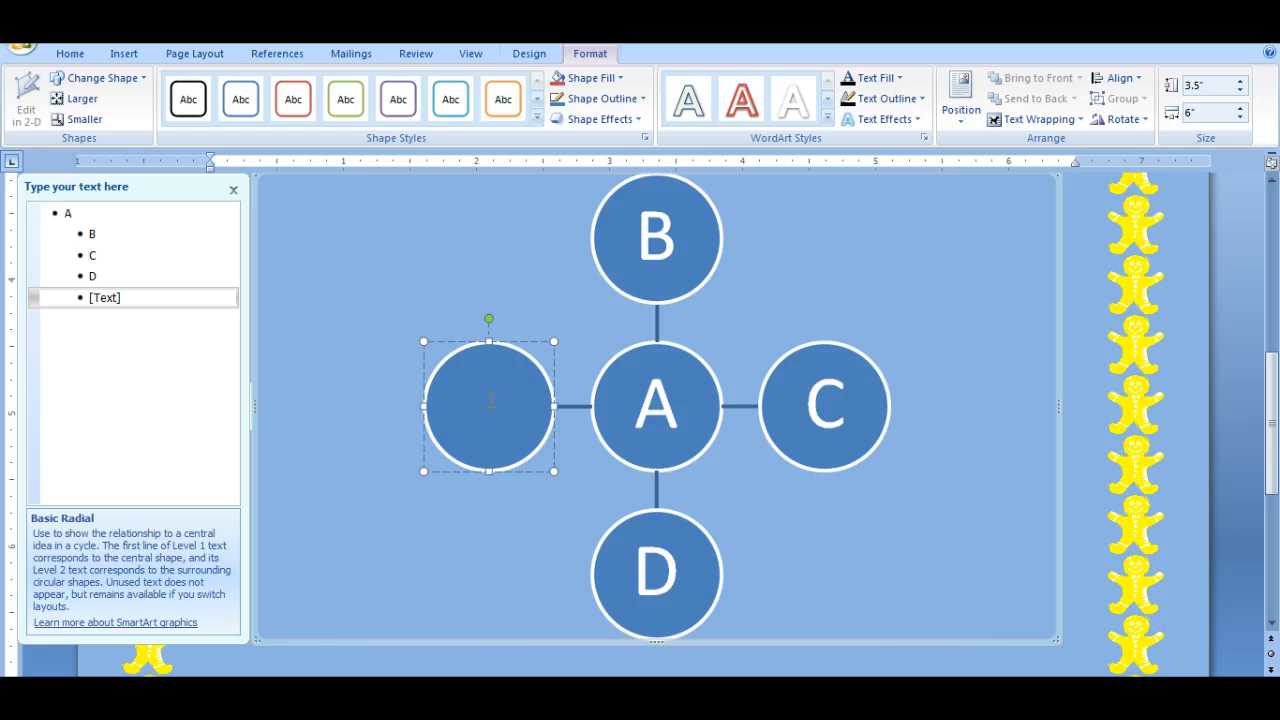
{"action": "type", "text": "E"}
{"action": "left_click", "coordinate": [790, 485]}
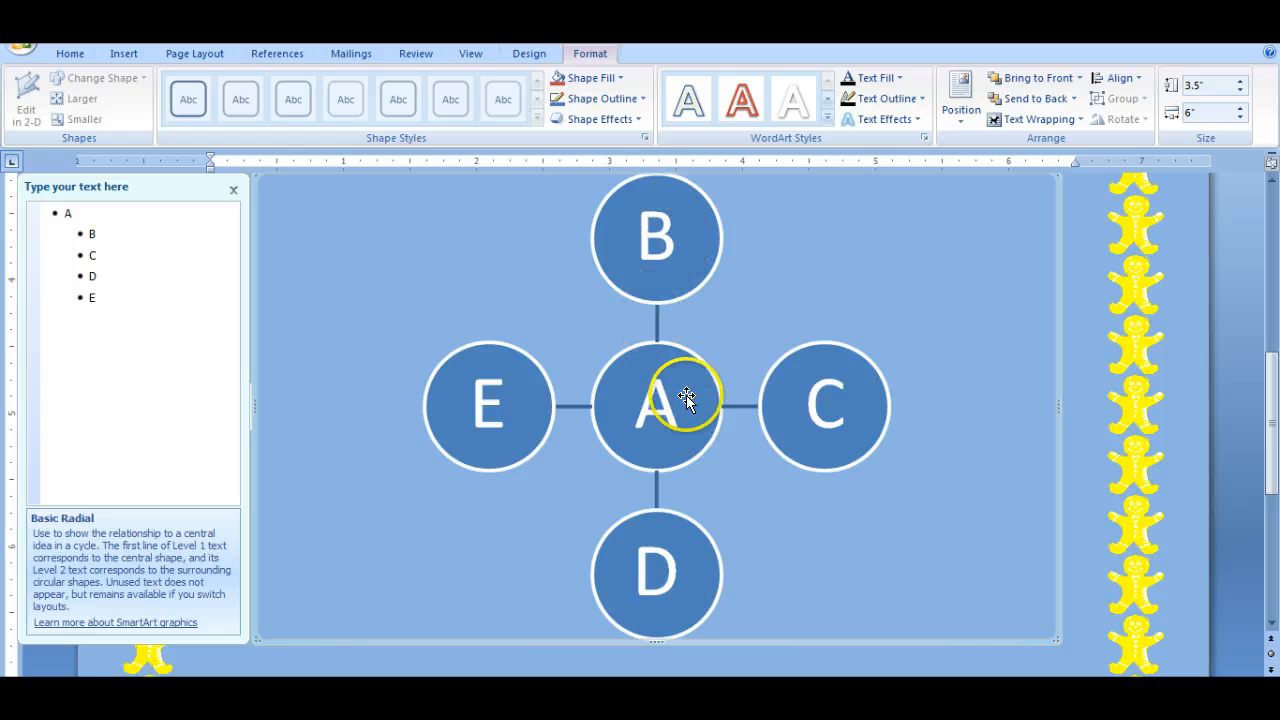
- Select the letter B in the upper circle and change its text fill to the standard red
{"action": "left_click", "coordinate": [671, 246]}
{"action": "left_click", "coordinate": [669, 244]}
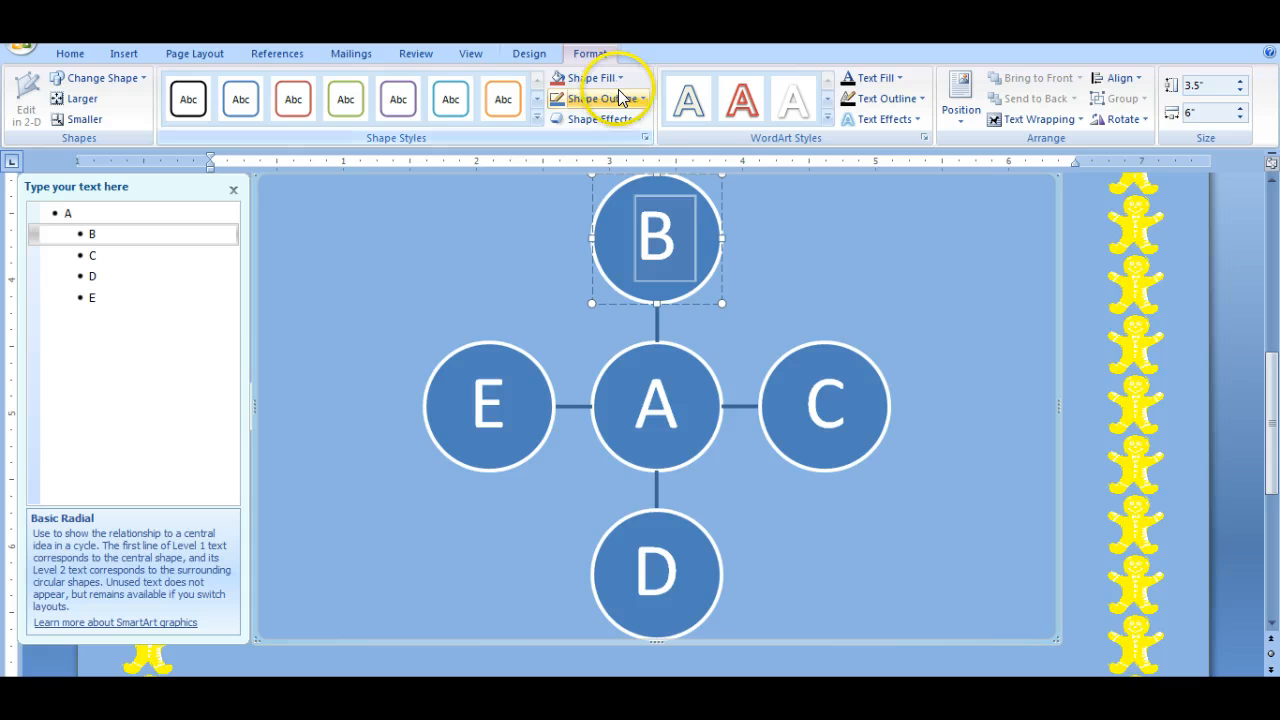
{"action": "left_click", "coordinate": [188, 97]}
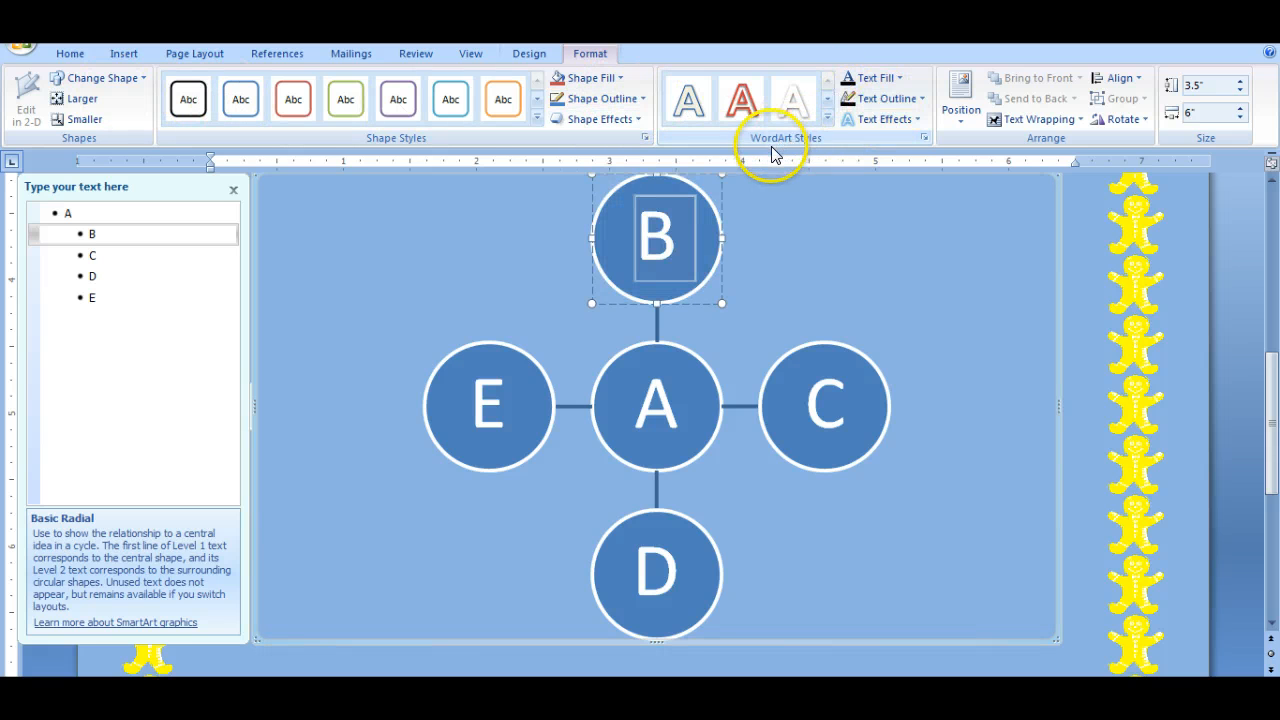
{"action": "left_click", "coordinate": [899, 80]}
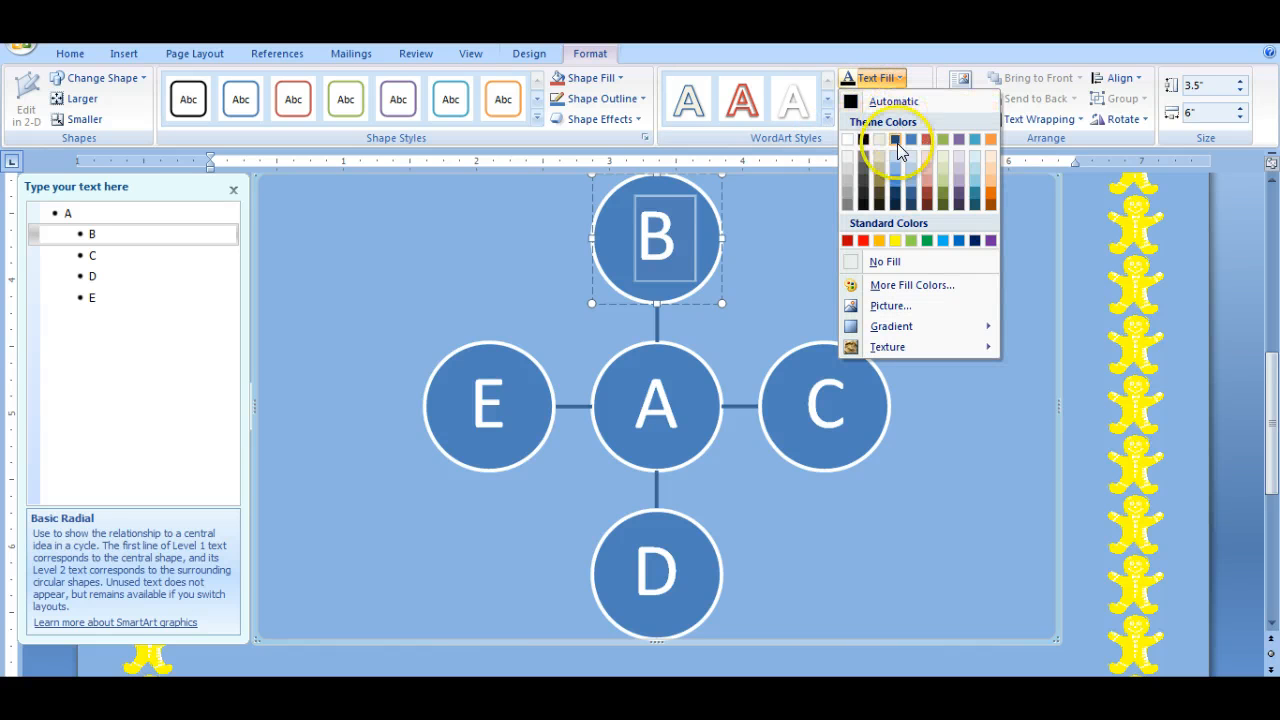
{"action": "left_click", "coordinate": [861, 240]}
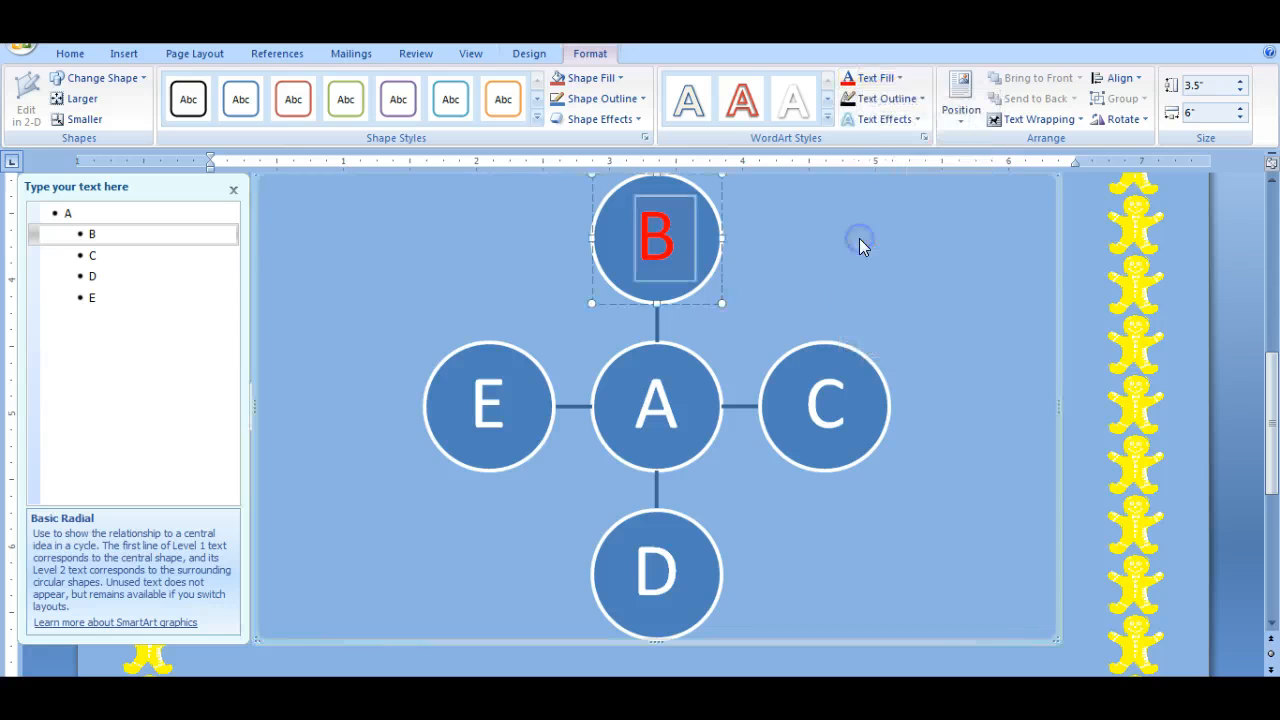
{"action": "left_click", "coordinate": [920, 98]}
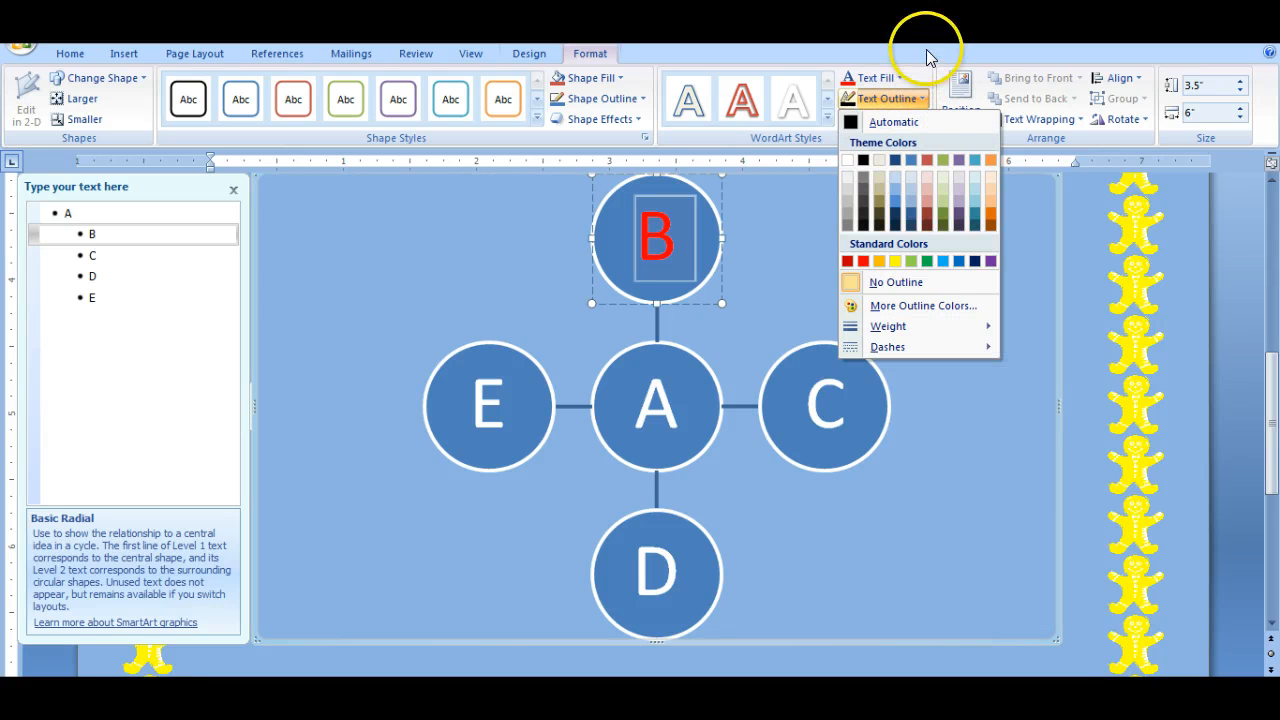
{"action": "left_click", "coordinate": [926, 56]}
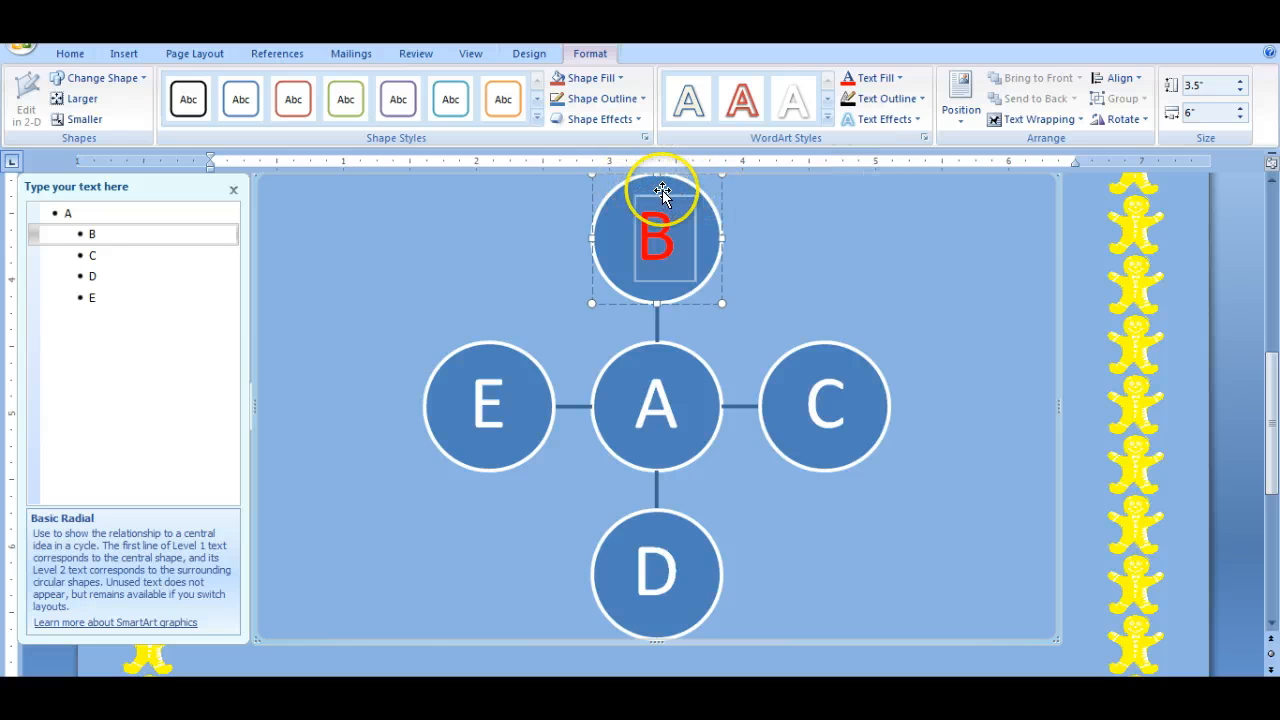
- Try a dark orange shape fill on circle B, and settle on the dark purple theme shade
{"action": "left_click", "coordinate": [622, 238]}
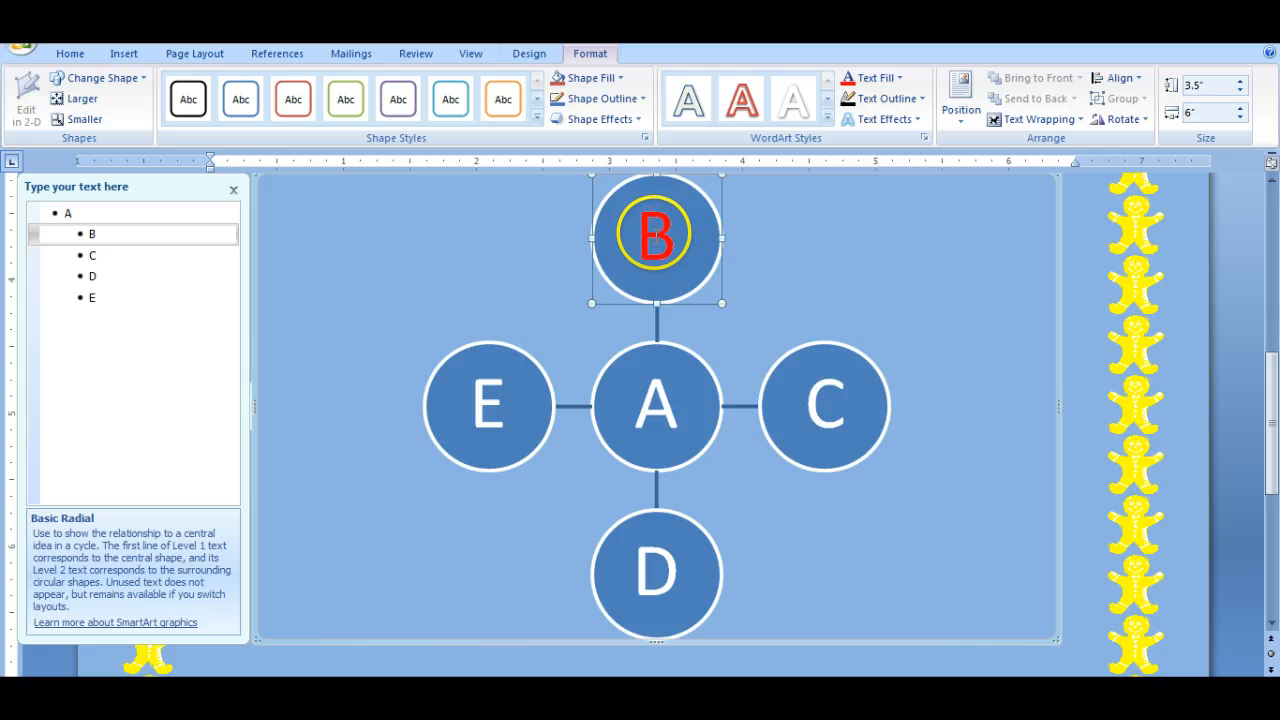
{"action": "left_click", "coordinate": [621, 78]}
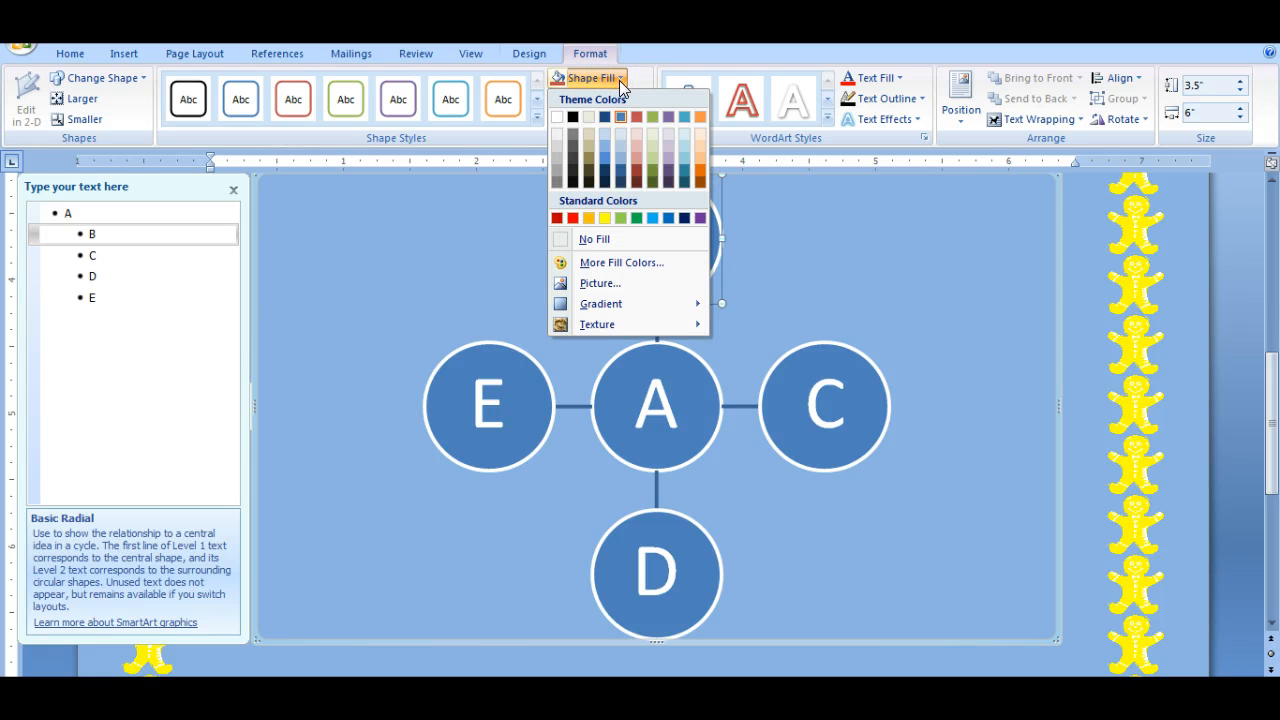
{"action": "left_click", "coordinate": [700, 165]}
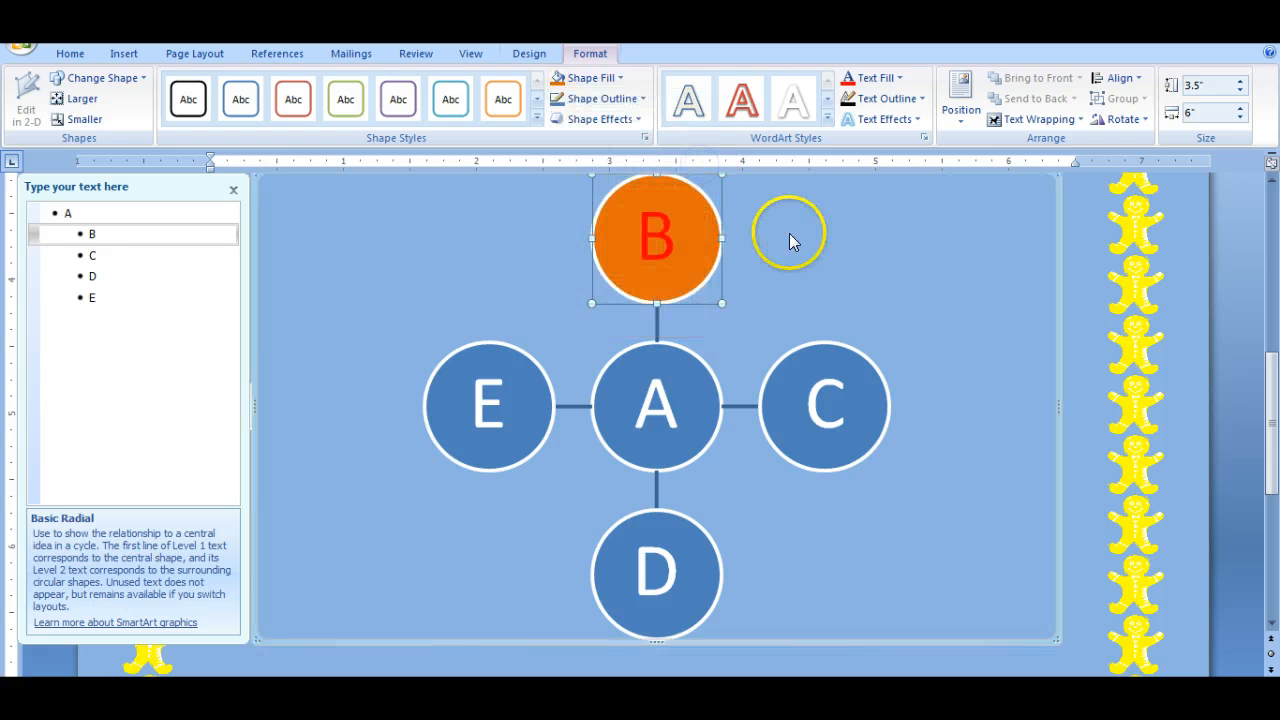
{"action": "left_click", "coordinate": [621, 80]}
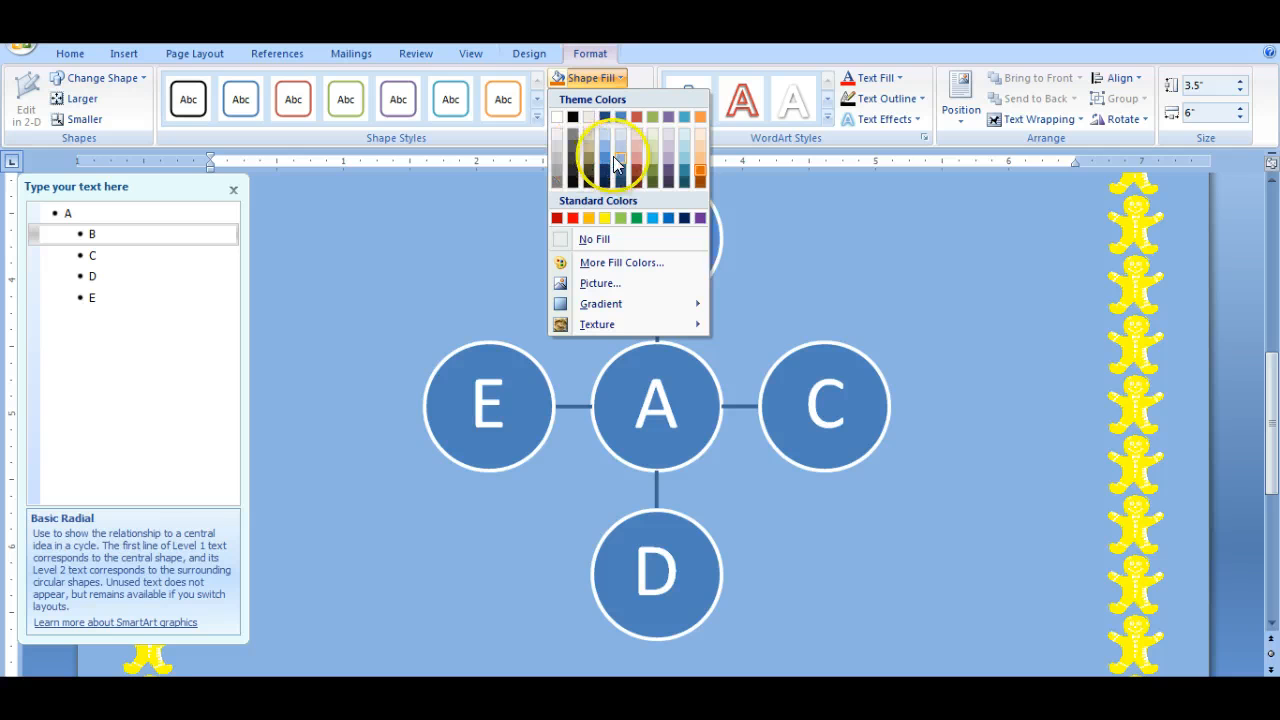
{"action": "left_click", "coordinate": [668, 166]}
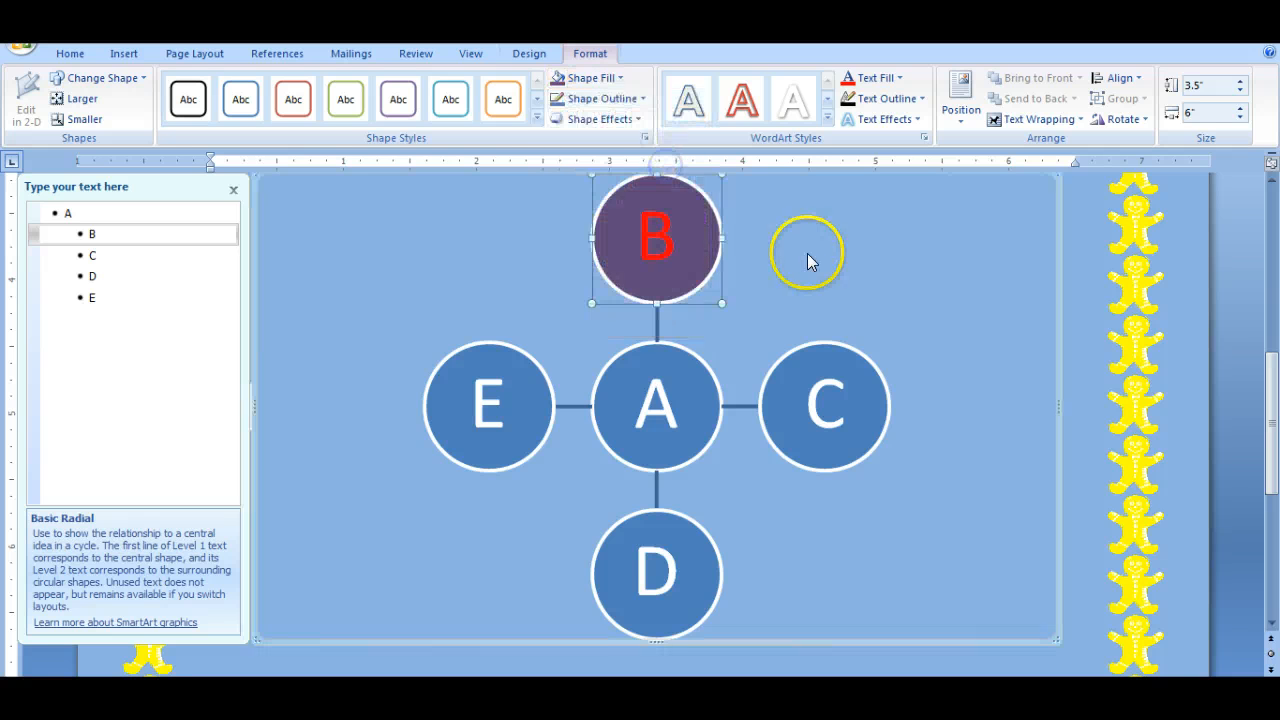
- Set the outline of the whole SmartArt graphic's frame to the standard red
{"action": "left_click", "coordinate": [806, 253]}
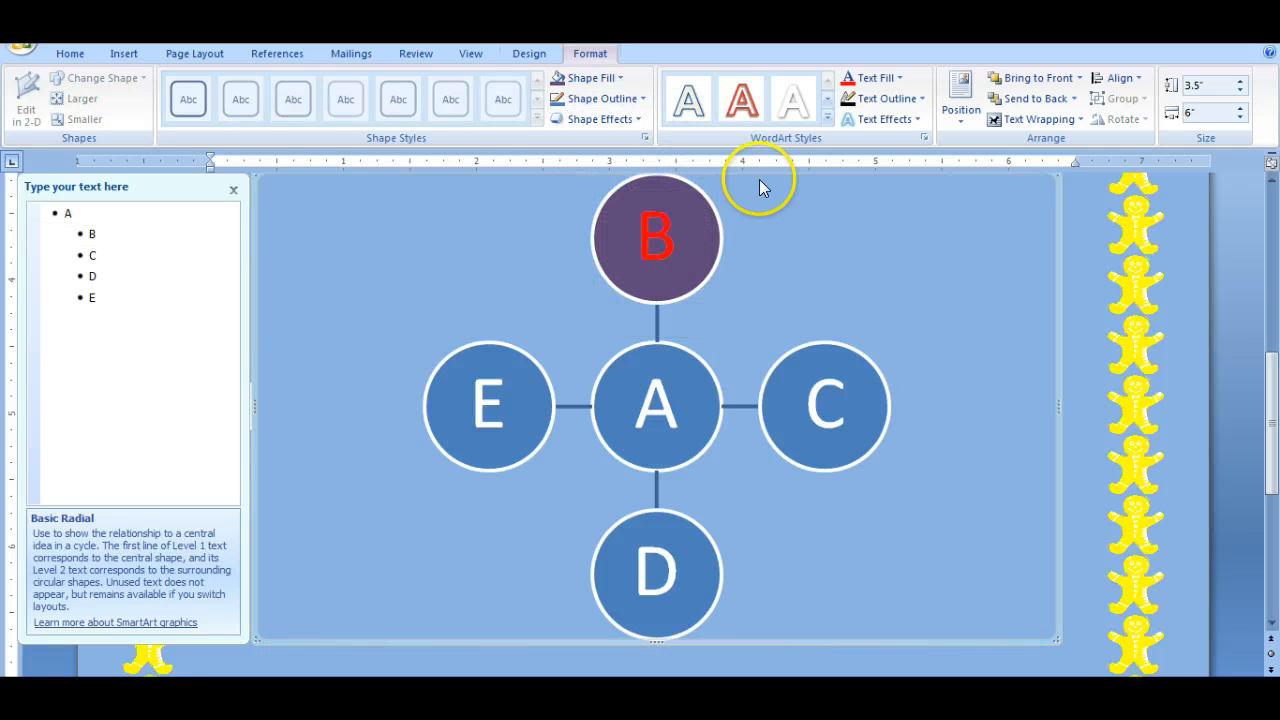
{"action": "left_click", "coordinate": [640, 98]}
{"action": "left_click", "coordinate": [575, 240]}
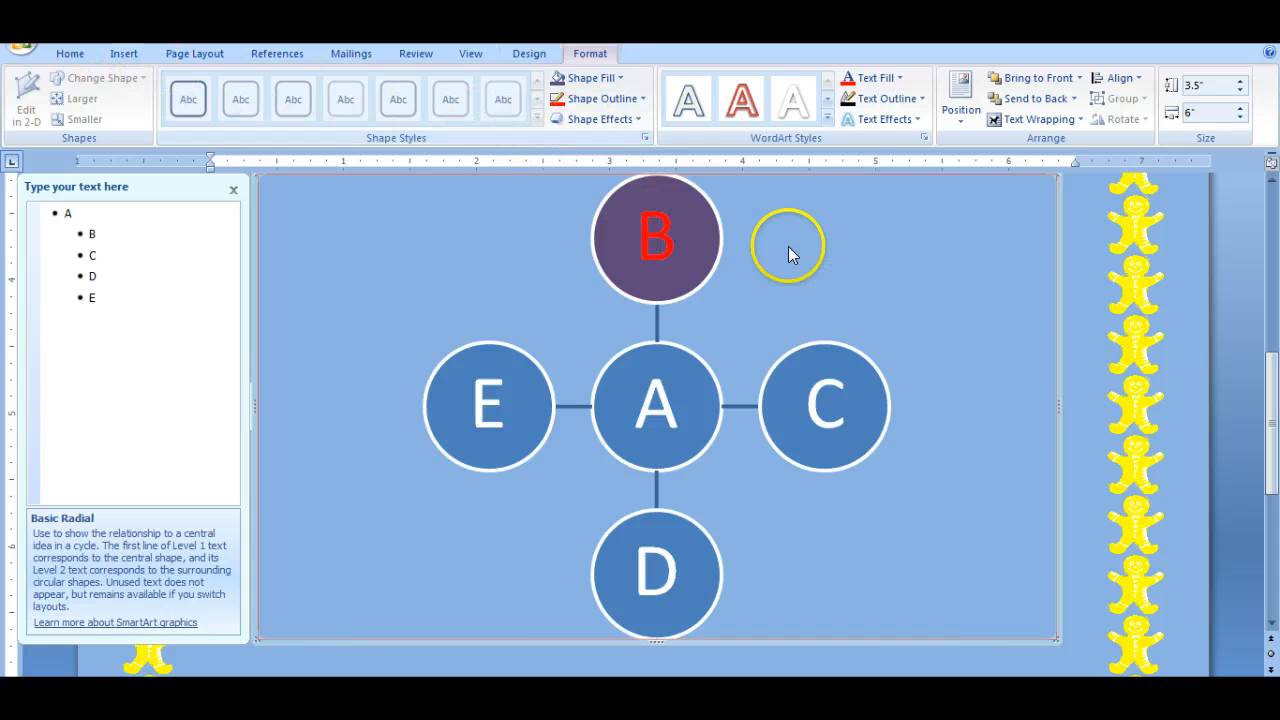
- Change the shape outline of circle B to the standard red
{"action": "left_click", "coordinate": [707, 208]}
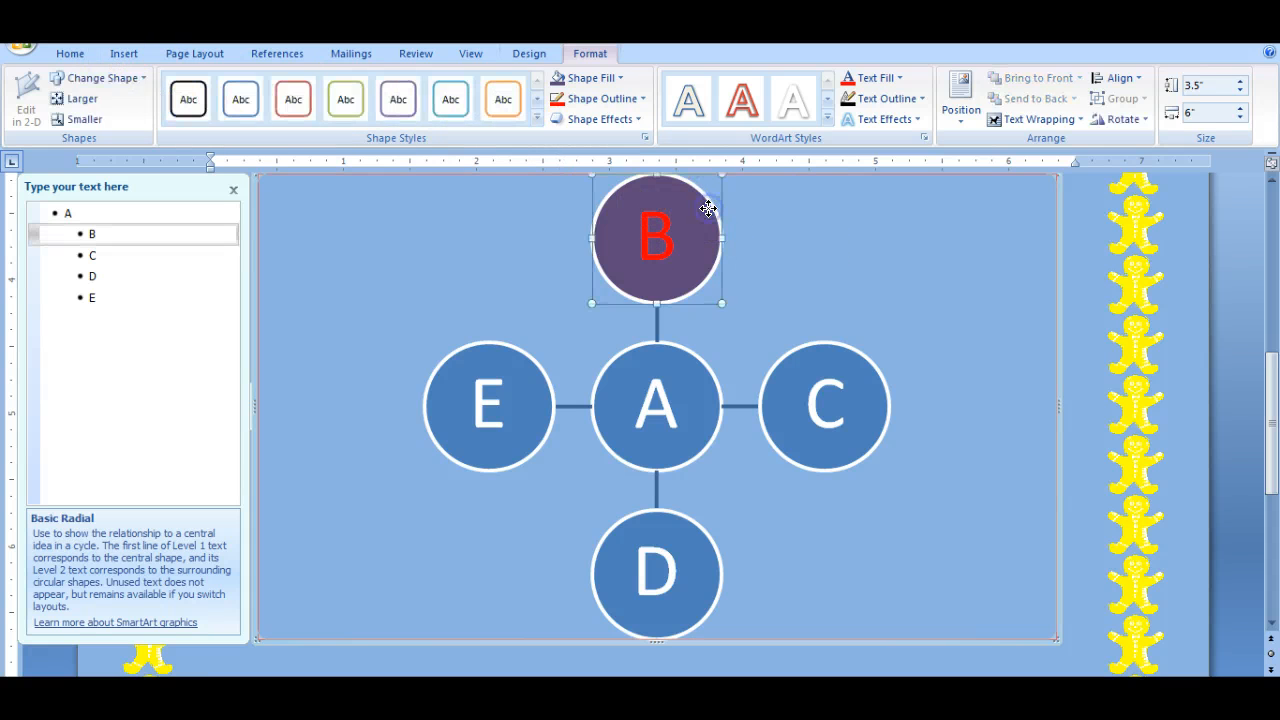
{"action": "left_click", "coordinate": [641, 98]}
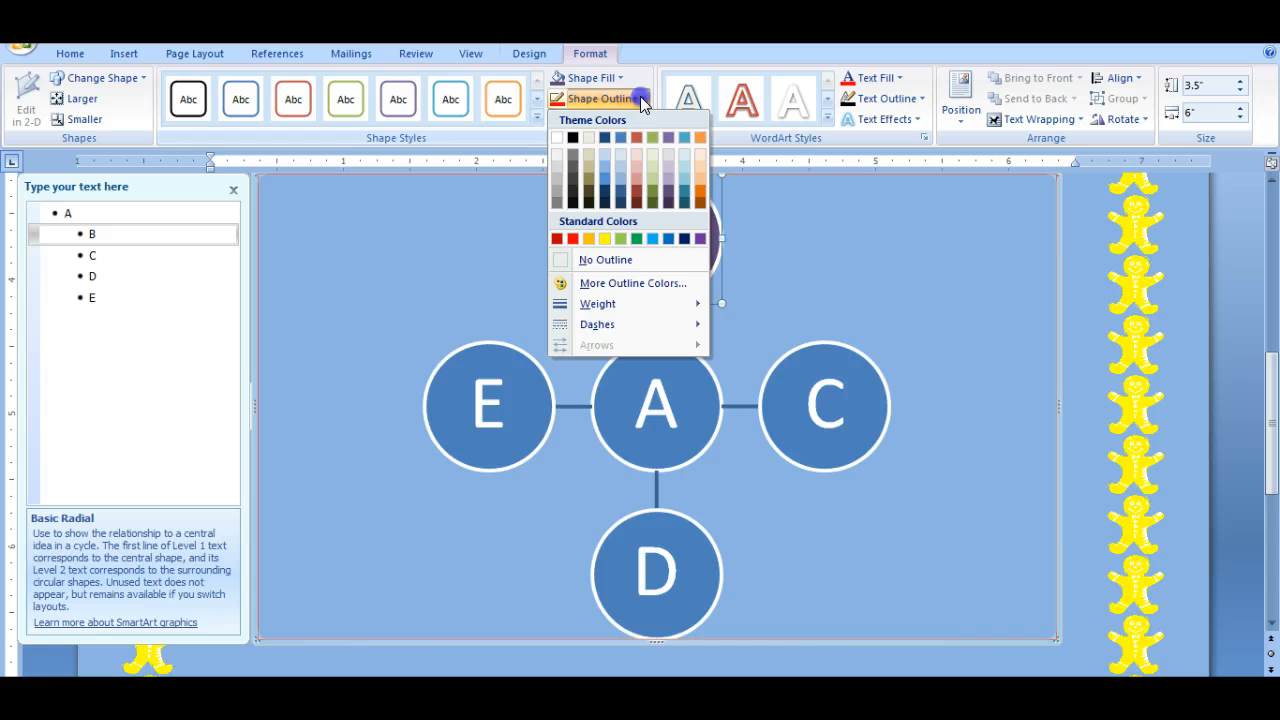
{"action": "left_click", "coordinate": [572, 238]}
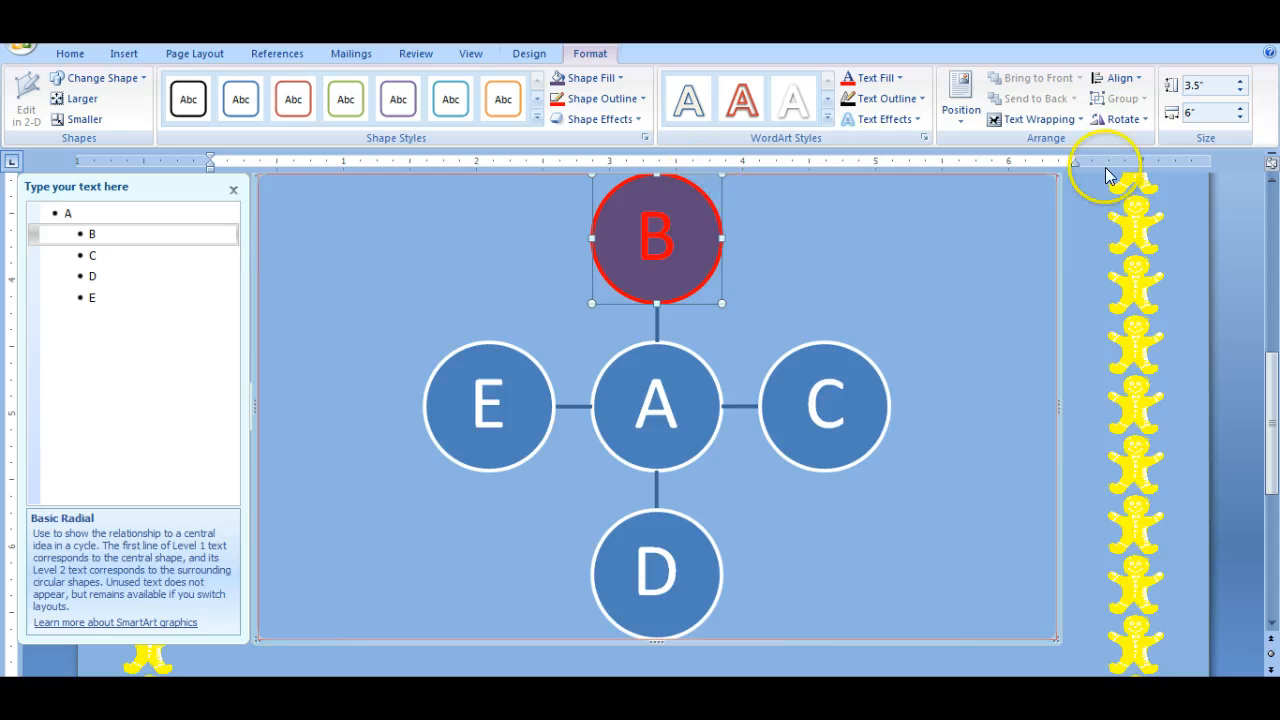
- Remove the outline from the frame of the whole SmartArt graphic
{"action": "left_click", "coordinate": [1025, 184]}
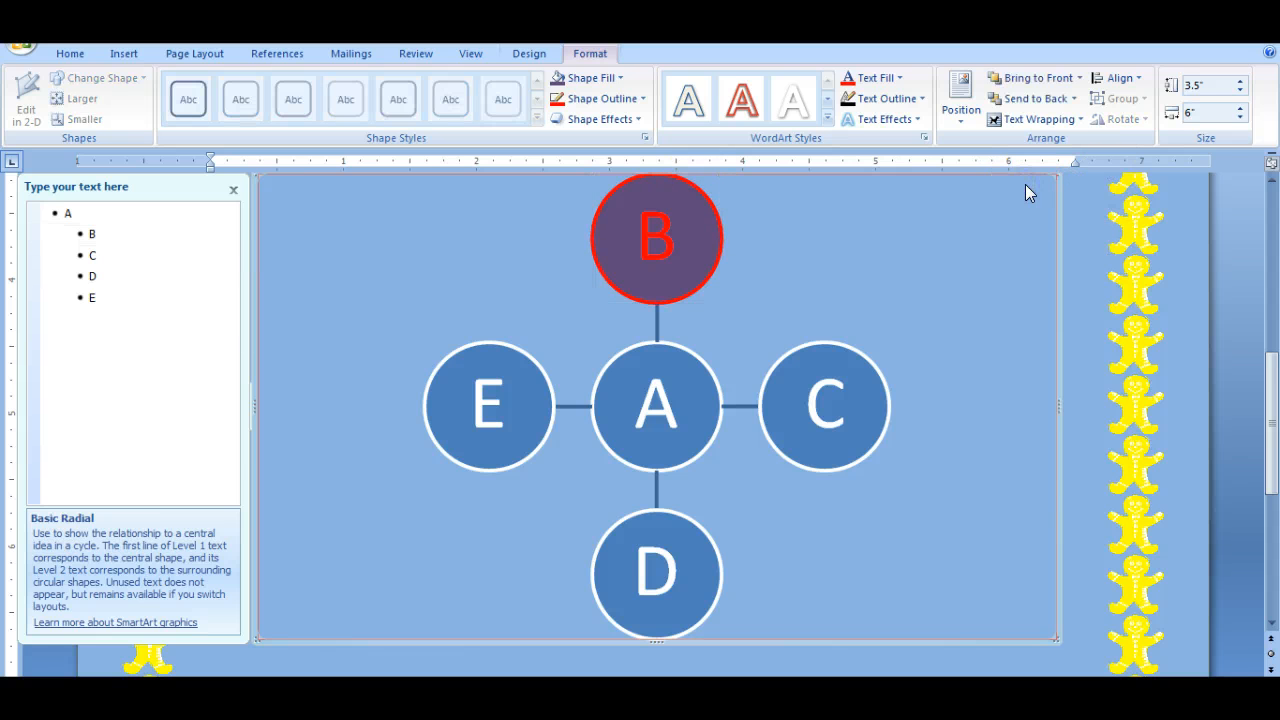
{"action": "left_click", "coordinate": [645, 99]}
{"action": "left_click", "coordinate": [606, 259]}
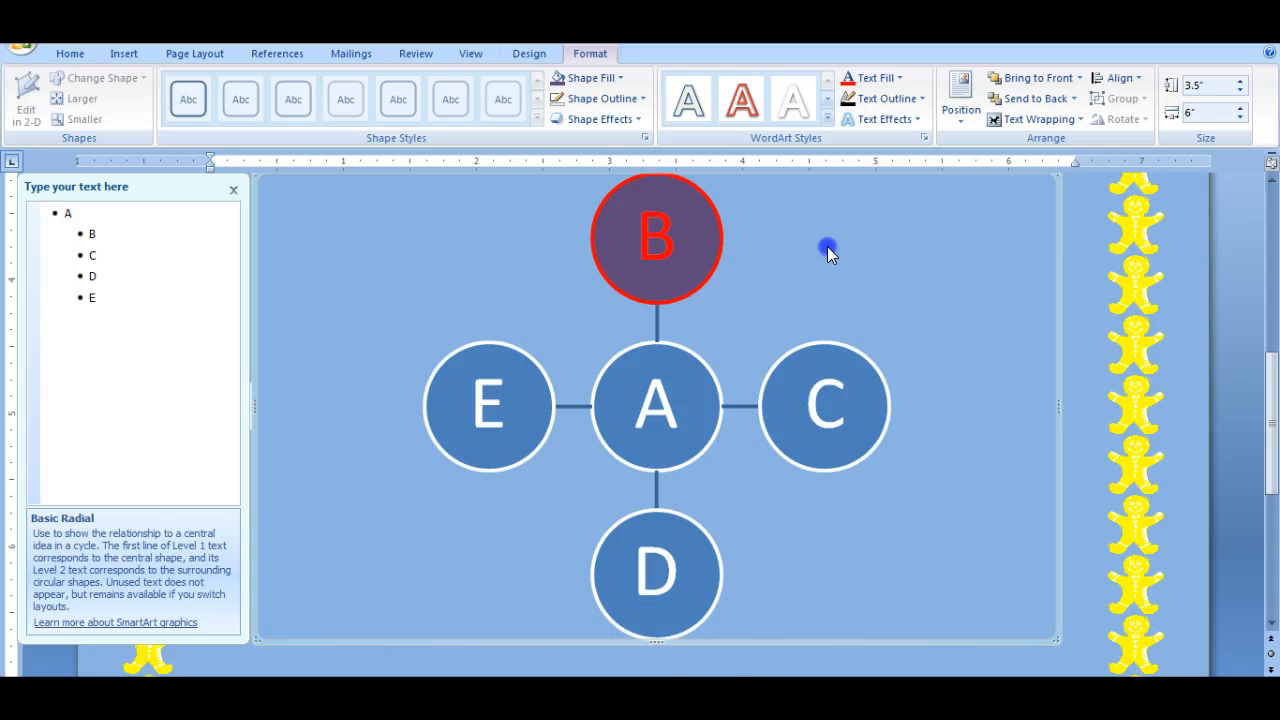
- Select the letter B in the upper circle and change its font to Bodoni MT Black
{"action": "left_click", "coordinate": [636, 243]}
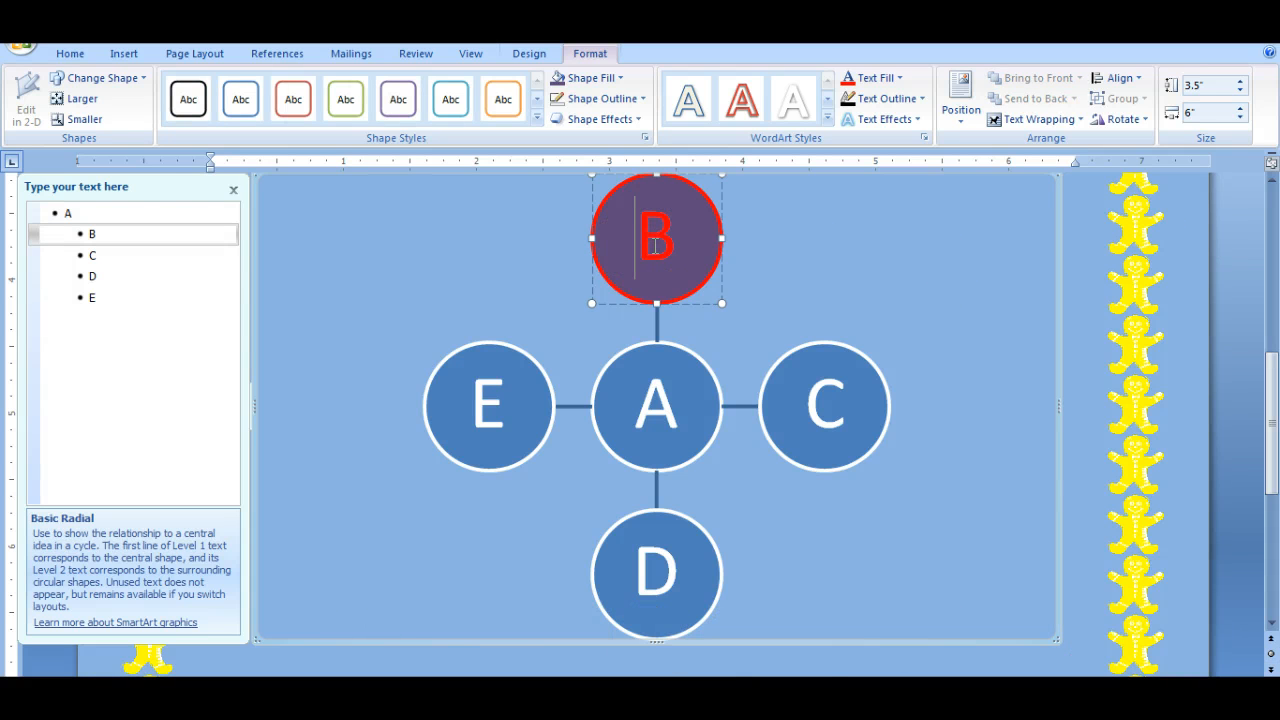
{"action": "left_click", "coordinate": [694, 241]}
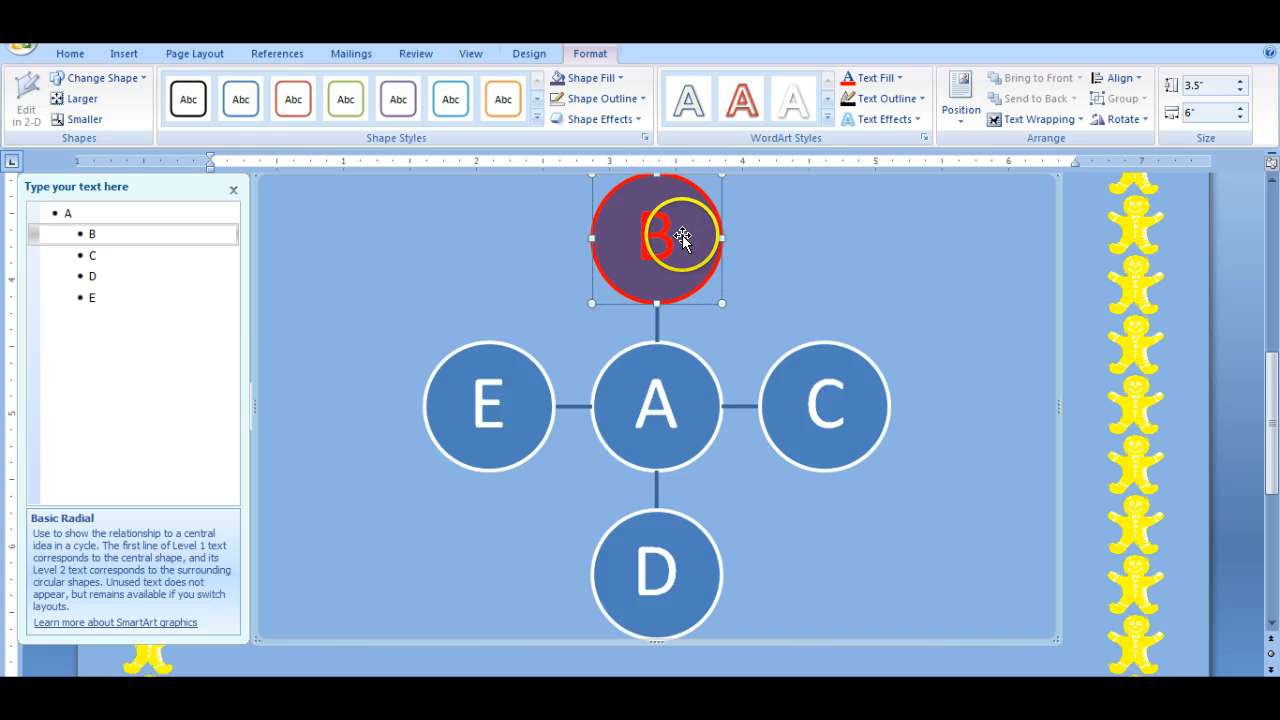
{"action": "left_click", "coordinate": [658, 237]}
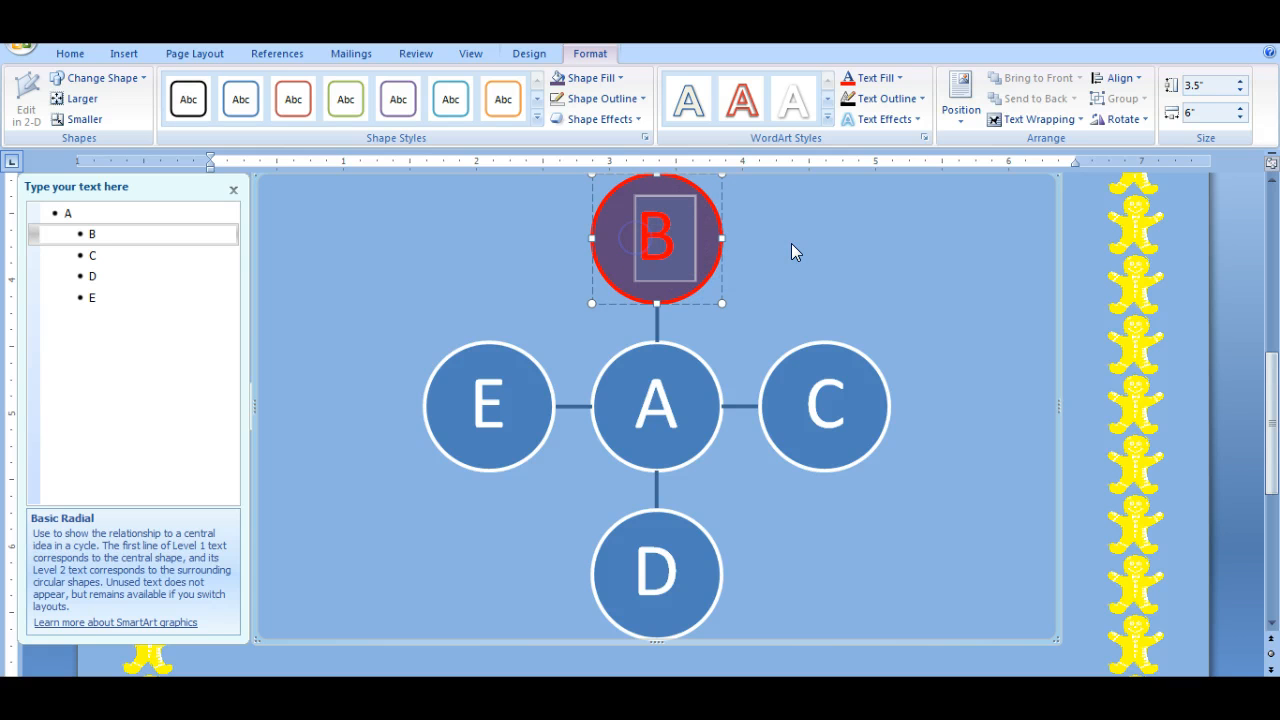
{"action": "left_click", "coordinate": [657, 236]}
{"action": "left_click", "coordinate": [63, 55]}
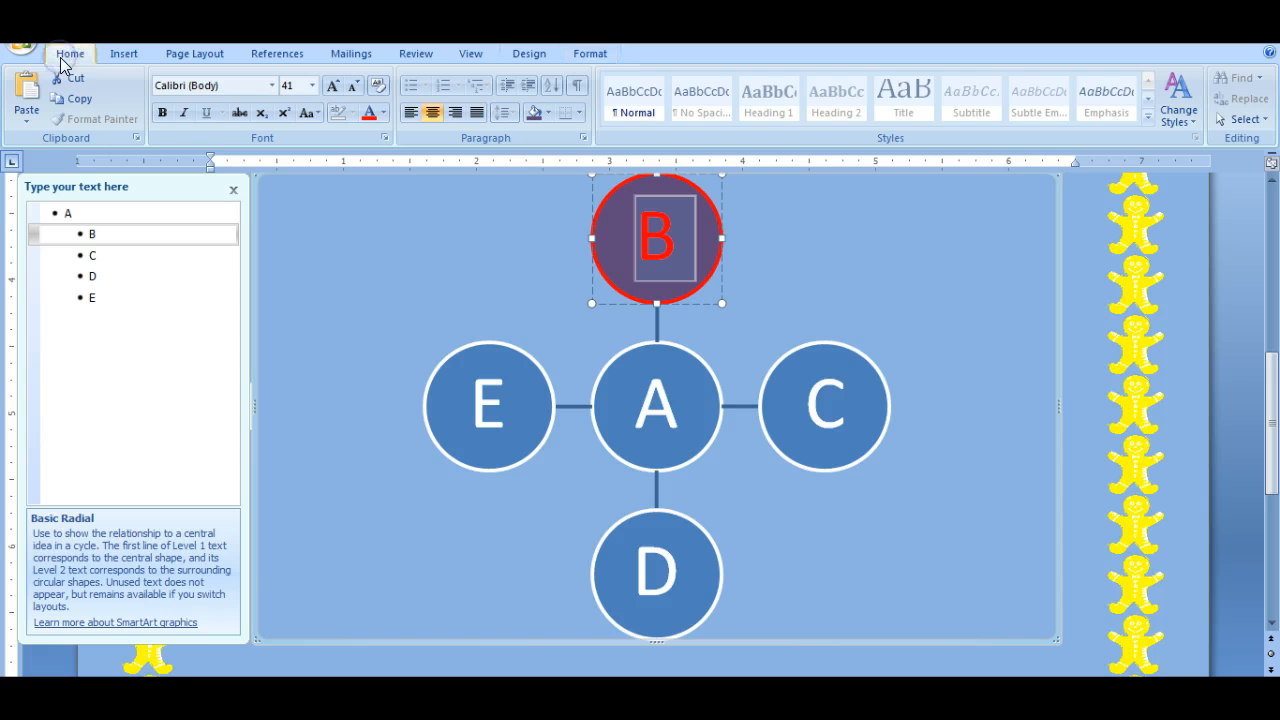
{"action": "left_click", "coordinate": [63, 58]}
{"action": "left_click", "coordinate": [272, 86]}
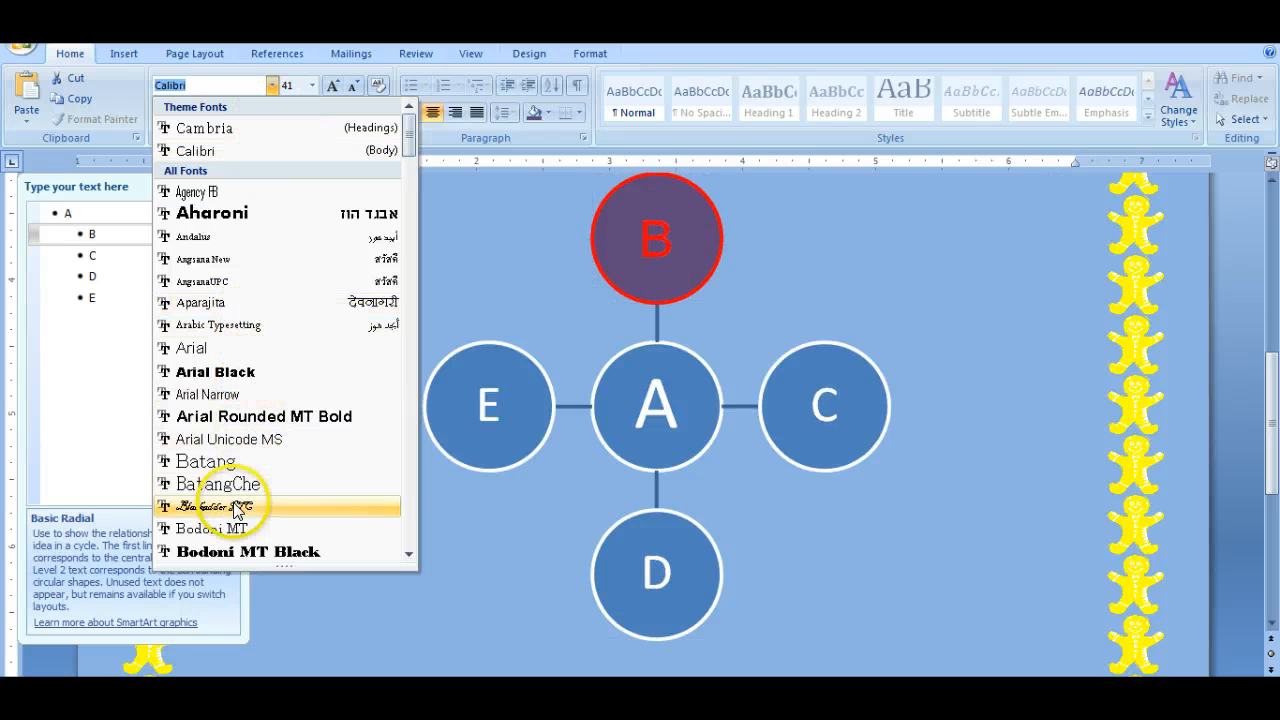
{"action": "left_click", "coordinate": [231, 553]}
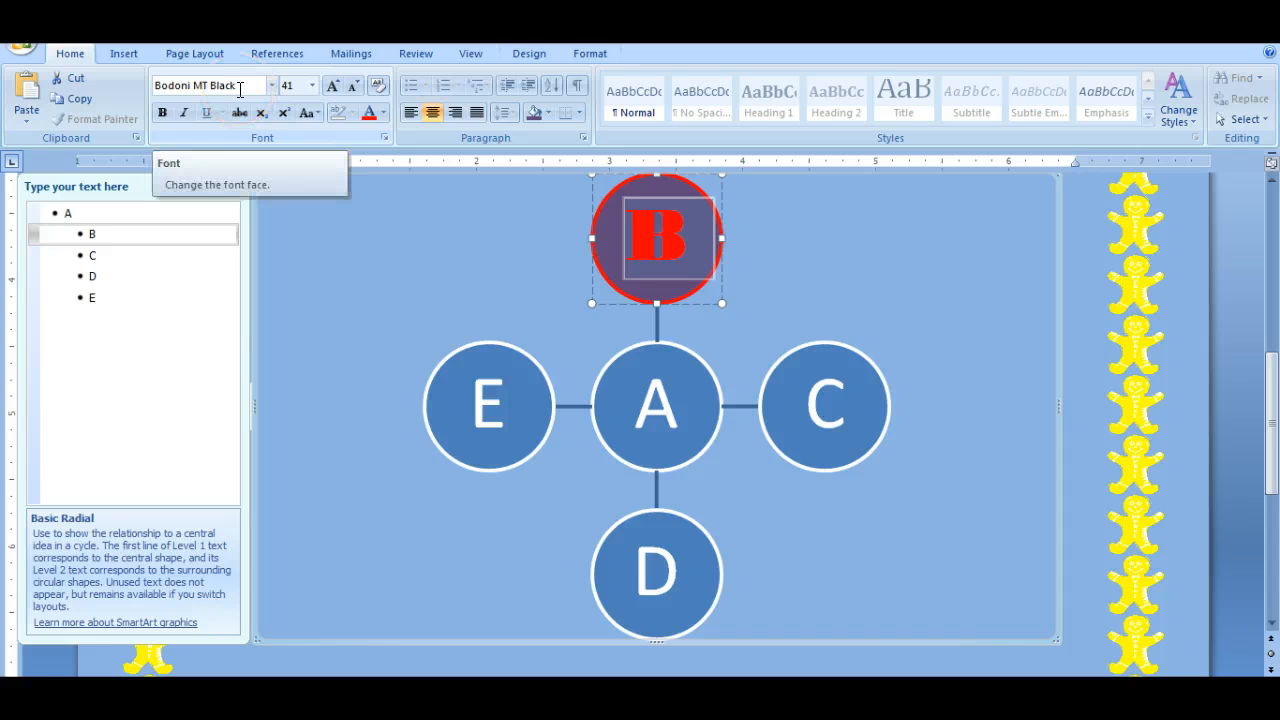
- Add a new blank shape after circle B in the radial graphic
{"action": "left_click", "coordinate": [528, 54]}
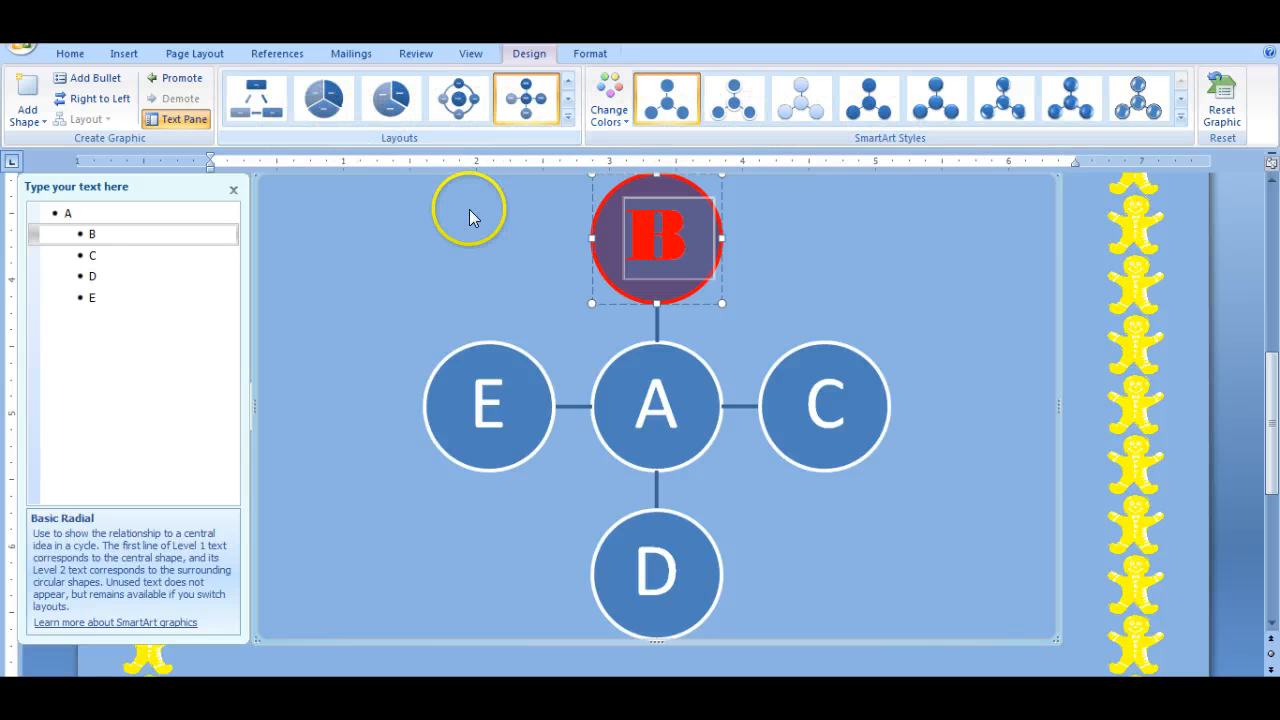
{"action": "left_click", "coordinate": [44, 117]}
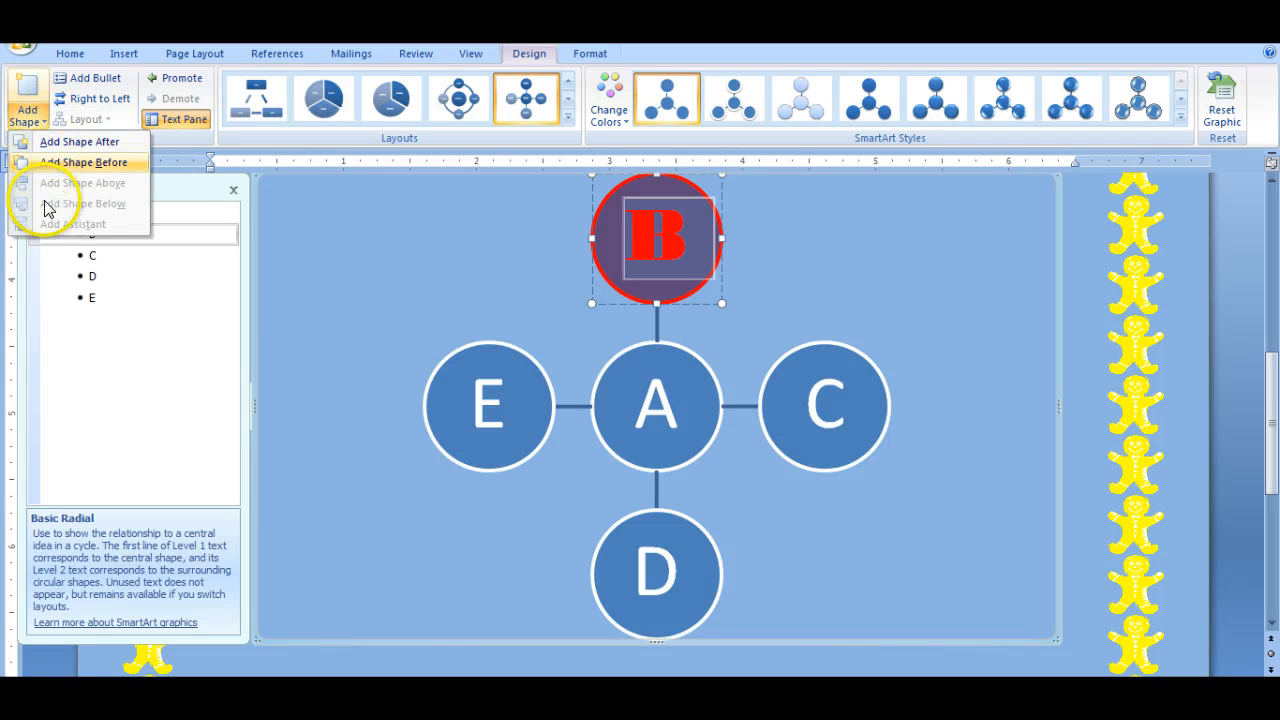
{"action": "left_click", "coordinate": [139, 149]}
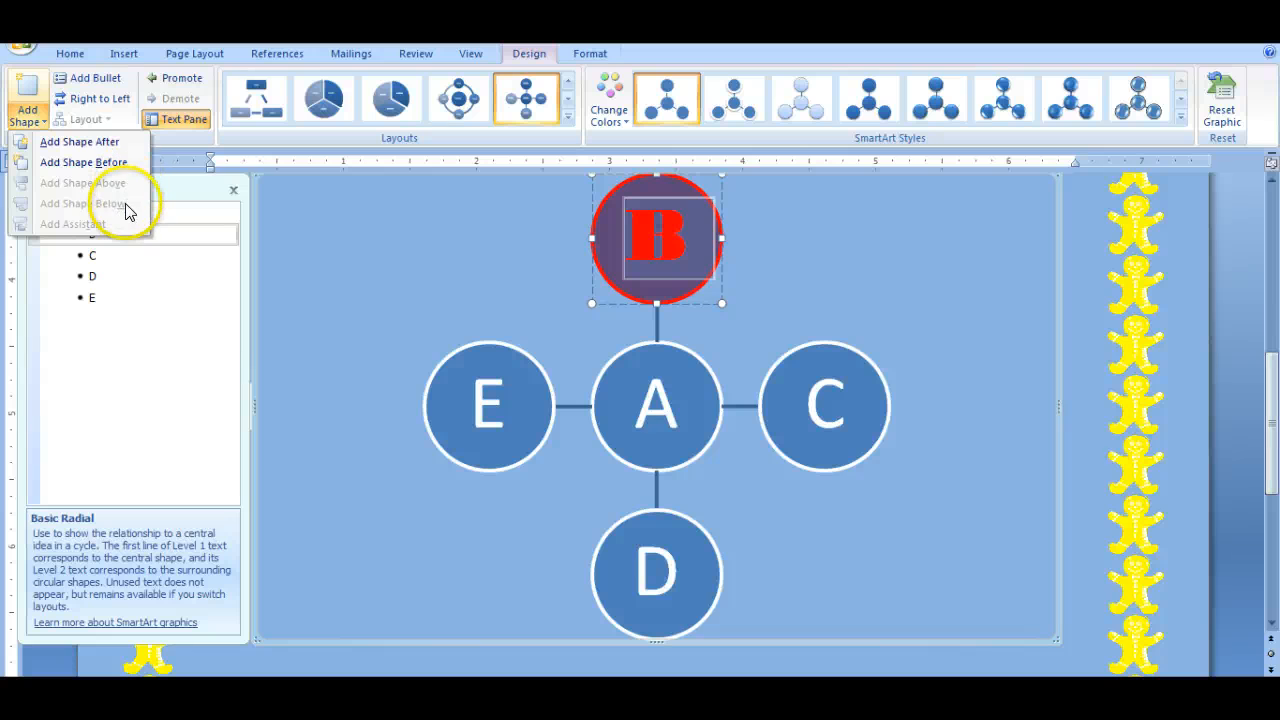
{"action": "left_click", "coordinate": [107, 141]}
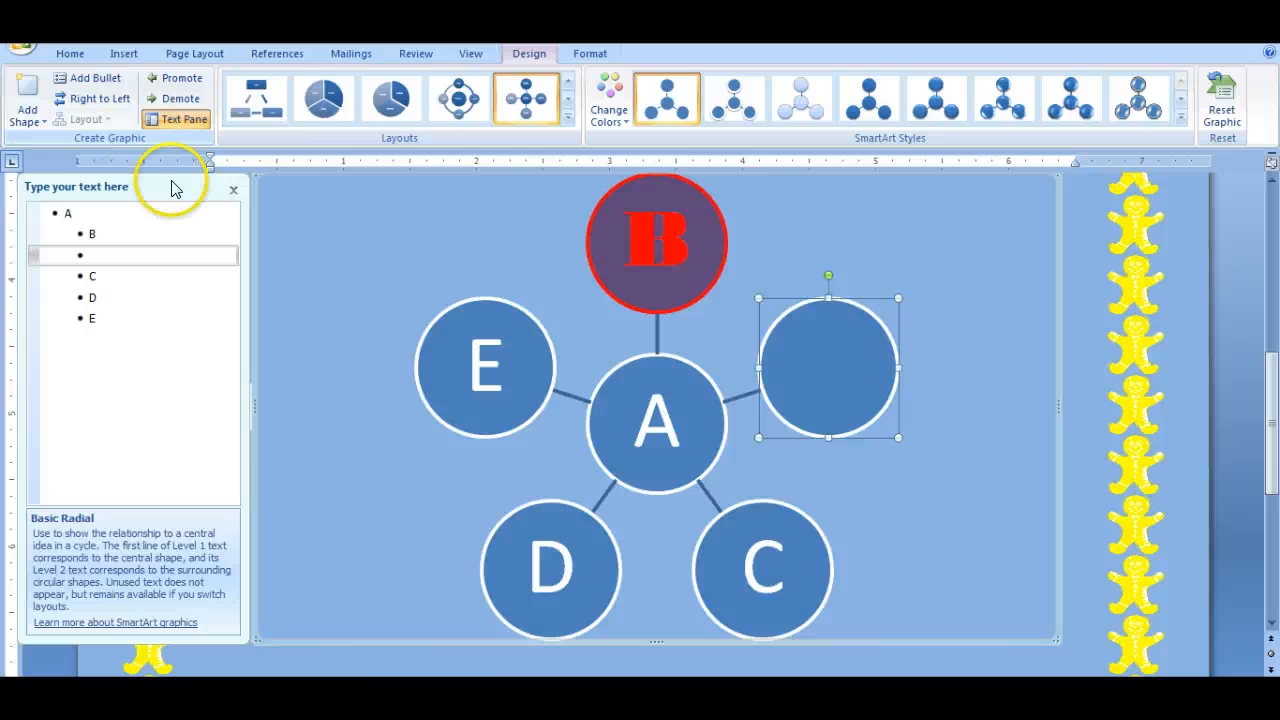
{"action": "left_click", "coordinate": [942, 493]}
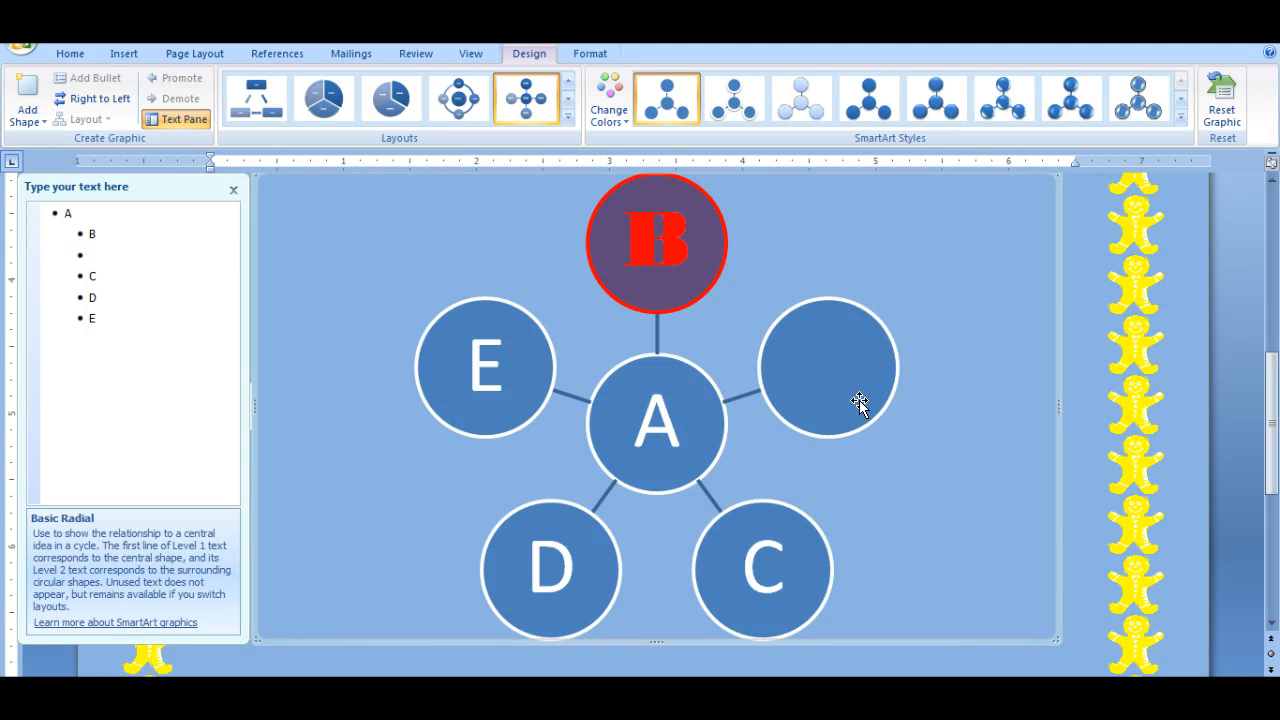